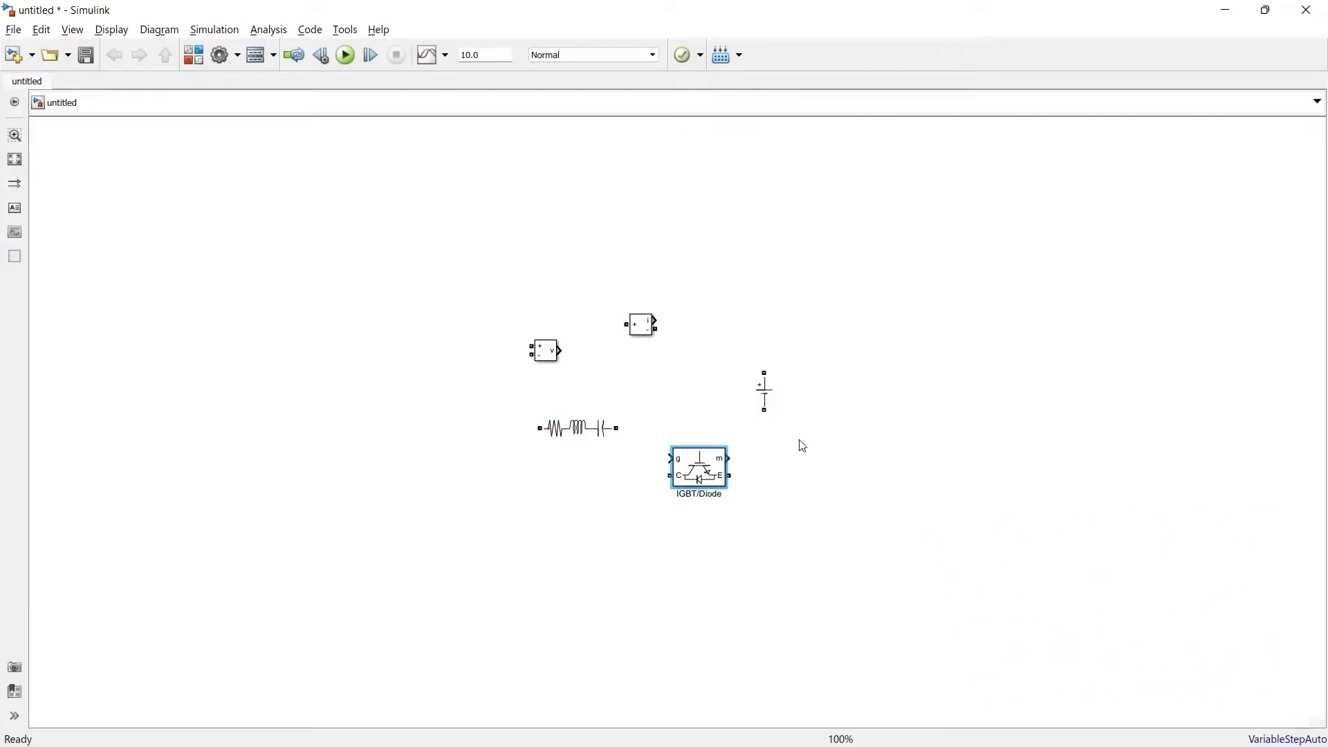
Step: Spread out the DC source, IGBT/Diode and voltage measurement blocks, turning the IGBT/Diode upright and naming it S1
{"action": "left_click_drag", "start_coordinate": [764, 391], "coordinate": [94, 530]}
{"action": "left_click_drag", "start_coordinate": [699, 467], "coordinate": [310, 389]}
{"action": "key", "text": "ctrl+r"}
{"action": "left_click_drag", "start_coordinate": [546, 351], "coordinate": [736, 402]}
Step: Configure the Series RLC Branch as a 50-ohm resistor, turn it upright and name it Load
{"action": "double_click", "coordinate": [579, 429]}
{"action": "type", "text": "50"}
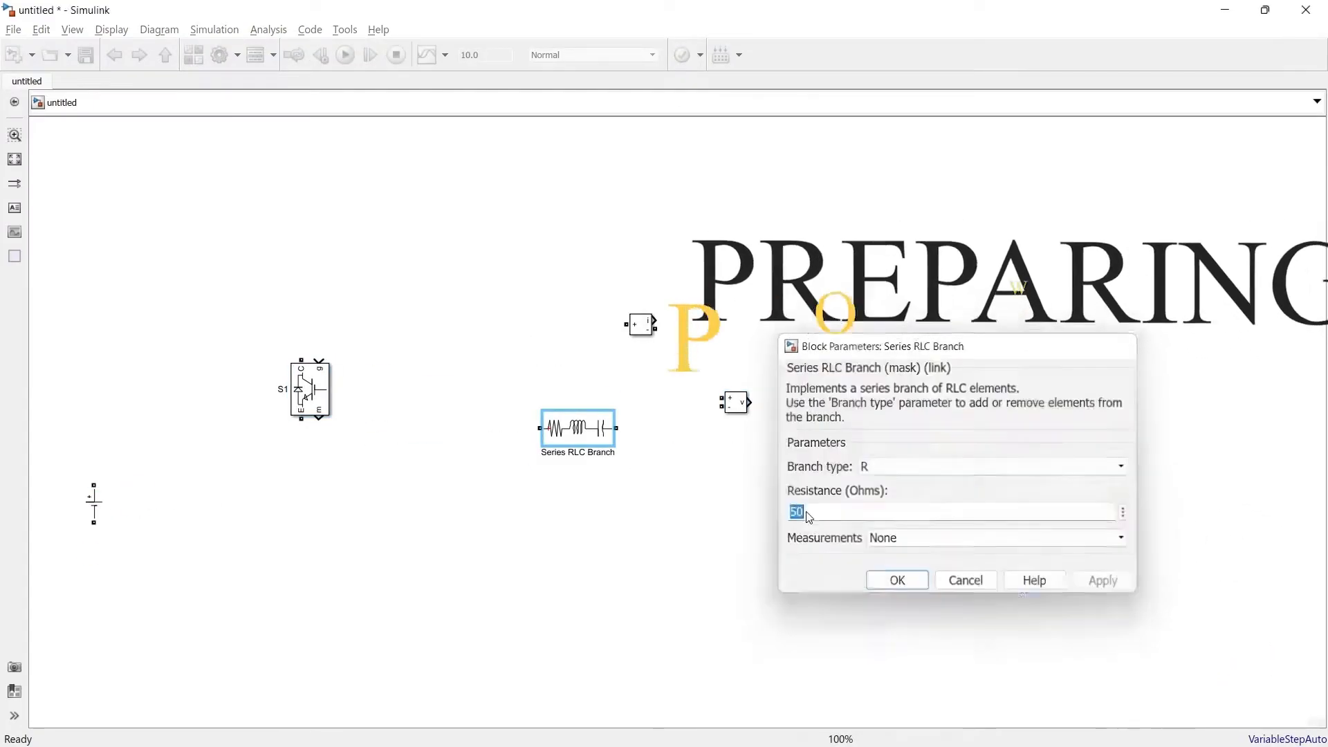
{"action": "key", "text": "ctrl+r"}
{"action": "type", "text": "Load"}
{"action": "left_click_drag", "start_coordinate": [585, 431], "coordinate": [710, 504]}
Step: Name the voltage measurement Vload and the current measurement Iload, and place them on either side of the Load resistor
{"action": "left_click_drag", "start_coordinate": [736, 403], "coordinate": [774, 485]}
{"action": "double_click", "coordinate": [775, 502]}
{"action": "type", "text": "Vload"}
{"action": "double_click", "coordinate": [641, 343]}
{"action": "type", "text": "Iload"}
{"action": "left_click_drag", "start_coordinate": [640, 324], "coordinate": [628, 454]}
Step: Arrange four IGBT/Diode blocks S1 to S4 as an H-bridge and name the DC source beside it Vdc
{"action": "left_click_drag", "start_coordinate": [310, 390], "coordinate": [253, 389]}
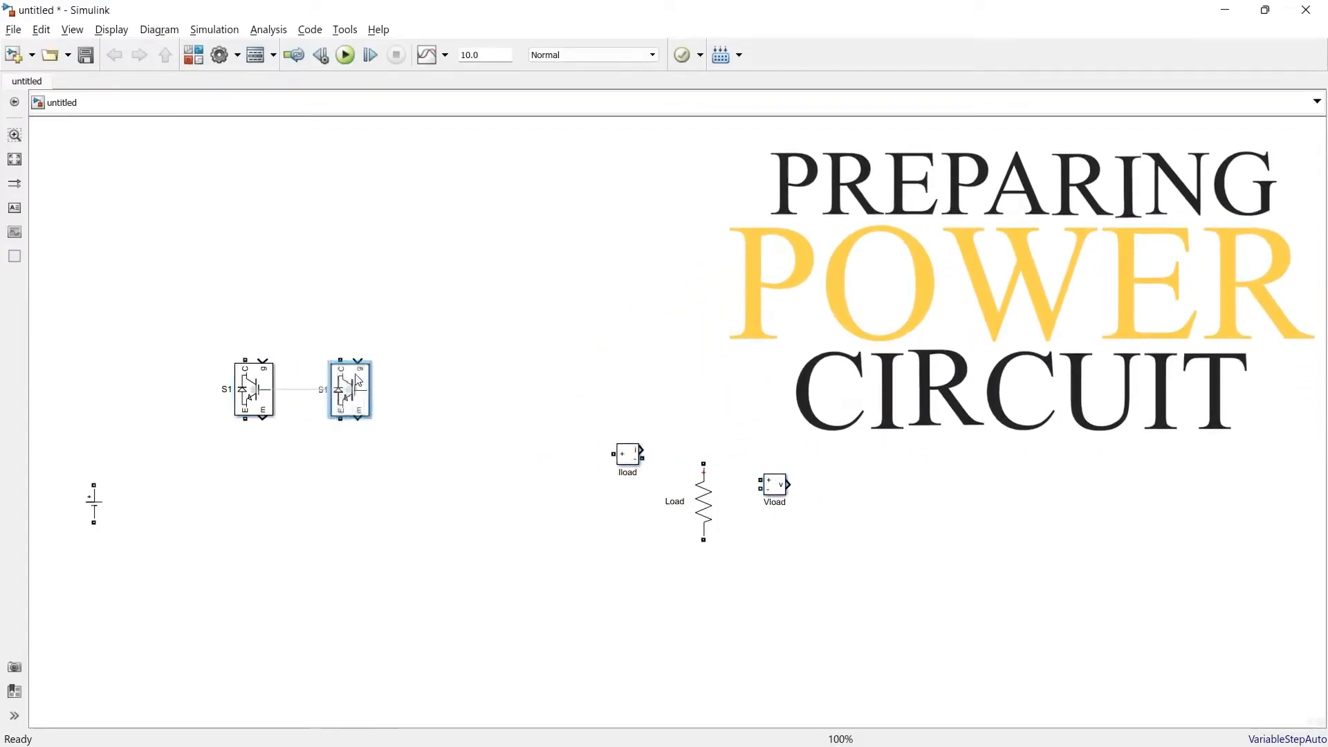
{"action": "left_click_drag", "start_coordinate": [353, 562], "coordinate": [387, 562]}
{"action": "double_click", "coordinate": [139, 473]}
{"action": "left_click_drag", "start_coordinate": [93, 503], "coordinate": [245, 360]}
{"action": "type", "text": "Vdc"}
Step: Wire Vdc across the S1–S4 and S2–S3 legs, joining each upper switch's emitter to the lower switch's collector
{"action": "left_click_drag", "start_coordinate": [375, 359], "coordinate": [246, 352]}
{"action": "key", "text": "ctrl+z"}
{"action": "key", "text": "ctrl+z"}
{"action": "left_click_drag", "start_coordinate": [111, 455], "coordinate": [245, 360]}
{"action": "key", "text": "ctrl+z"}
{"action": "key", "text": "ctrl+z"}
{"action": "left_click_drag", "start_coordinate": [111, 455], "coordinate": [245, 359]}
{"action": "mouse_move", "coordinate": [375, 360]}
{"action": "left_mouse_down"}
{"action": "mouse_move", "coordinate": [245, 352]}
{"action": "mouse_move", "coordinate": [288, 318]}
{"action": "left_mouse_up"}
{"action": "left_click_drag", "start_coordinate": [112, 492], "coordinate": [245, 595]}
{"action": "left_click_drag", "start_coordinate": [375, 596], "coordinate": [245, 646]}
{"action": "left_click_drag", "start_coordinate": [245, 419], "coordinate": [245, 537]}
Step: Connect Iload and the Load resistor in series between the midpoints of the S1–S4 and S2–S3 legs
{"action": "left_click_drag", "start_coordinate": [704, 502], "coordinate": [686, 467]}
{"action": "left_click_drag", "start_coordinate": [623, 455], "coordinate": [246, 446]}
{"action": "left_click_drag", "start_coordinate": [522, 451], "coordinate": [696, 468]}
{"action": "left_click_drag", "start_coordinate": [695, 528], "coordinate": [375, 528]}
Step: Connect the Vload measurement block in parallel across the Load resistor
{"action": "left_click_drag", "start_coordinate": [761, 481], "coordinate": [695, 450]}
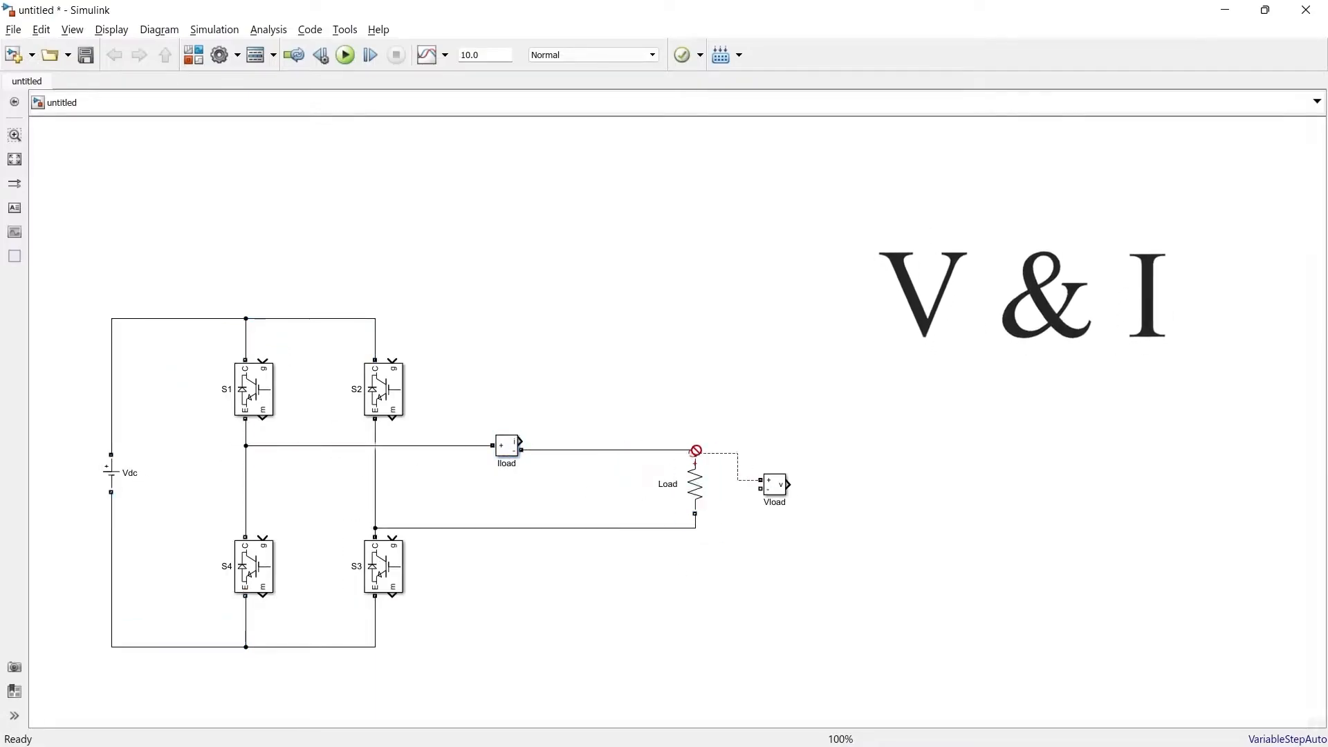
{"action": "key", "text": "ctrl+z"}
{"action": "left_click_drag", "start_coordinate": [761, 480], "coordinate": [695, 450]}
{"action": "left_click_drag", "start_coordinate": [761, 488], "coordinate": [696, 527]}
Step: Add a two-input Scope and wire the Iload and Vload outputs to it
{"action": "left_click", "coordinate": [866, 480]}
{"action": "type", "text": "scope2"}
{"action": "left_click_drag", "start_coordinate": [522, 442], "coordinate": [839, 442]}
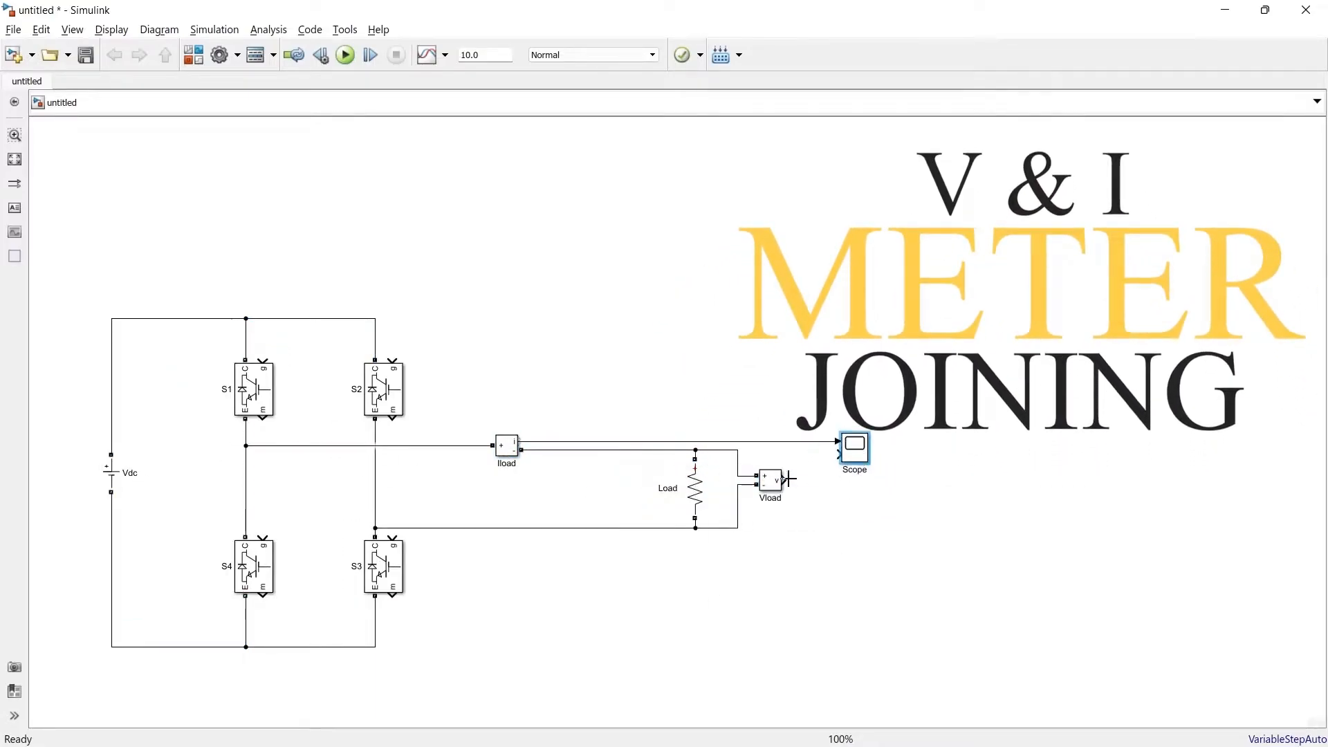
{"action": "left_click_drag", "start_coordinate": [785, 481], "coordinate": [839, 454]}
Step: Move the Scope, Load, Iload and Vload blocks closer to the bridge to compact the circuit
{"action": "left_click_drag", "start_coordinate": [651, 386], "coordinate": [857, 559]}
{"action": "left_click_drag", "start_coordinate": [506, 446], "coordinate": [442, 446]}
{"action": "left_click_drag", "start_coordinate": [770, 481], "coordinate": [566, 480]}
{"action": "left_click", "coordinate": [651, 507]}
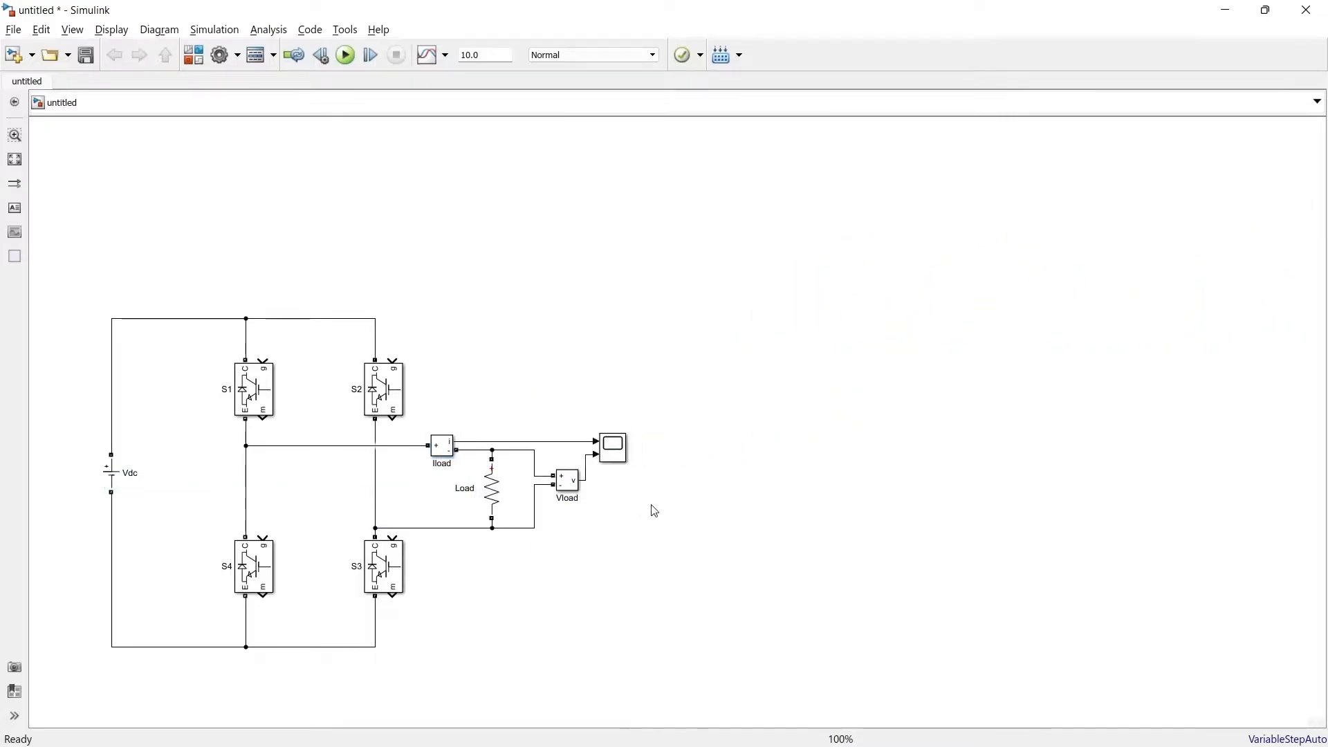
Step: Check the amplitude setting of the Vdc source and the resistance setting of the Load block
{"action": "double_click", "coordinate": [110, 473]}
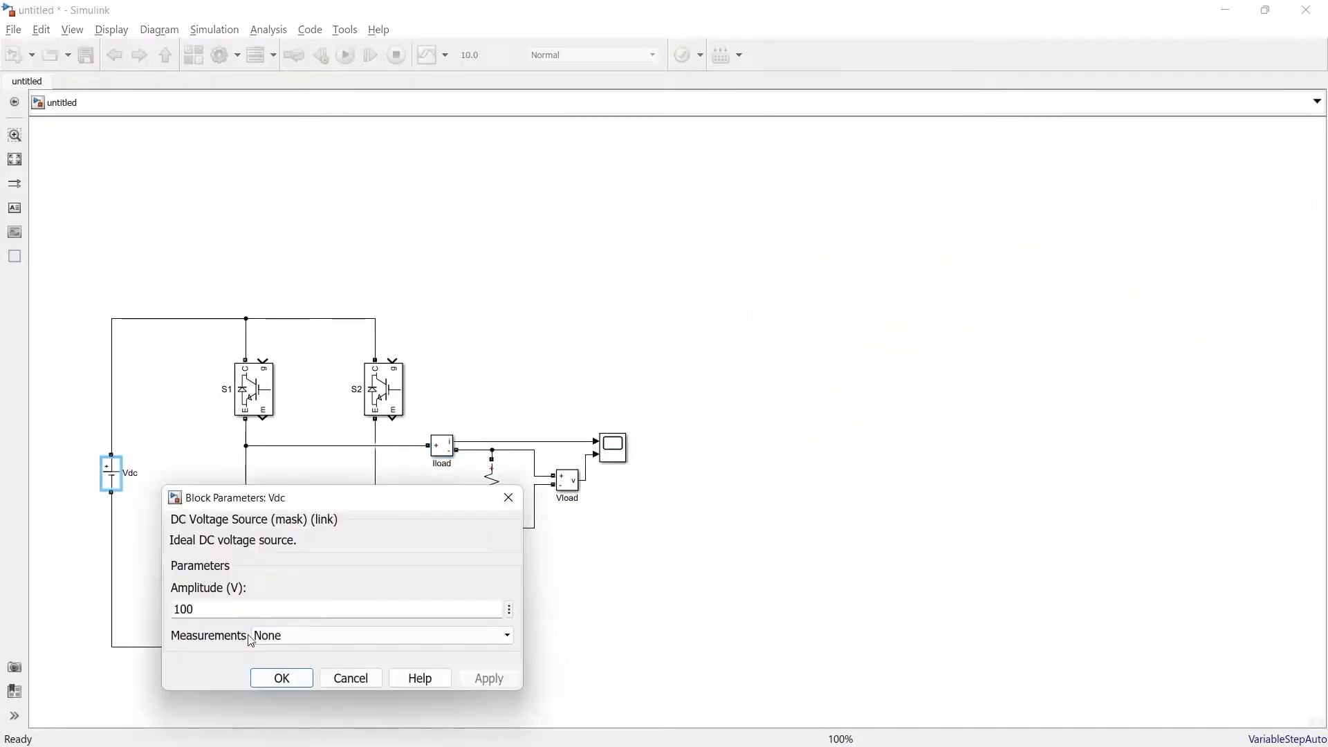
{"action": "left_click", "coordinate": [281, 678]}
{"action": "double_click", "coordinate": [492, 488]}
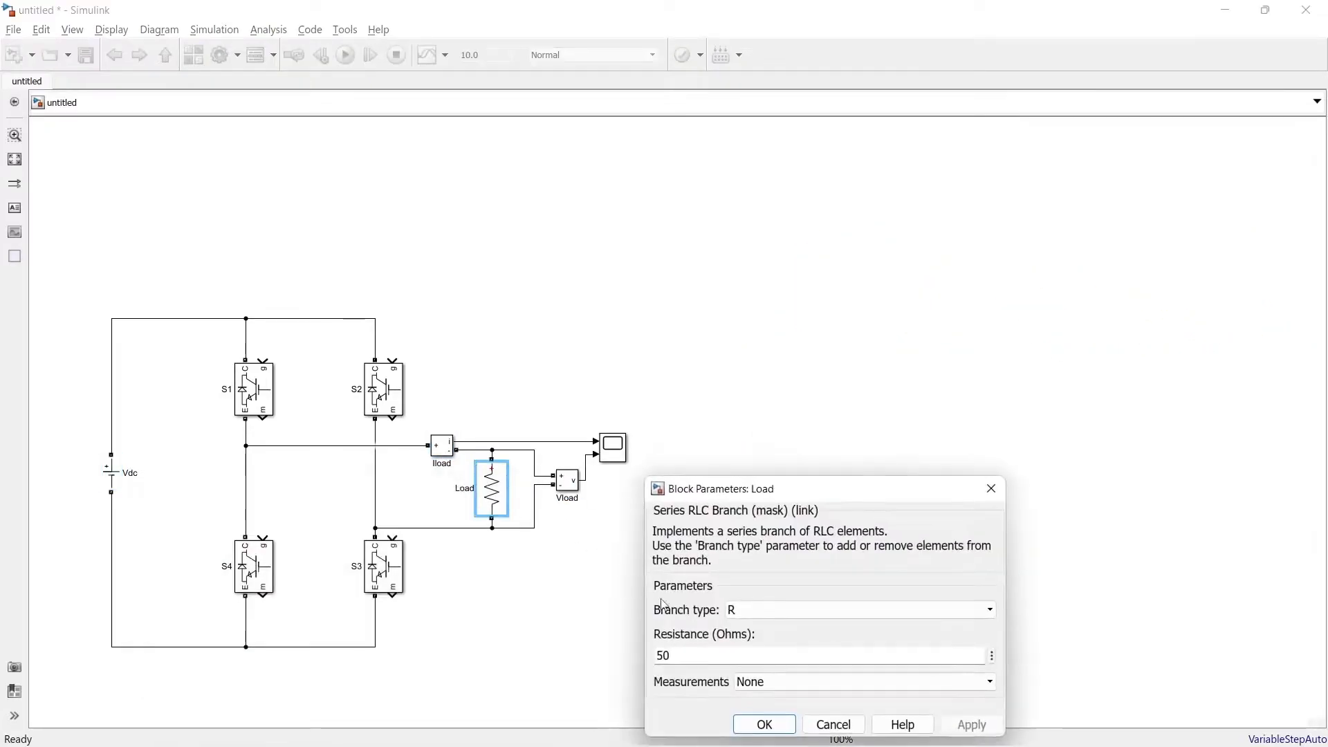
{"action": "left_click", "coordinate": [762, 729]}
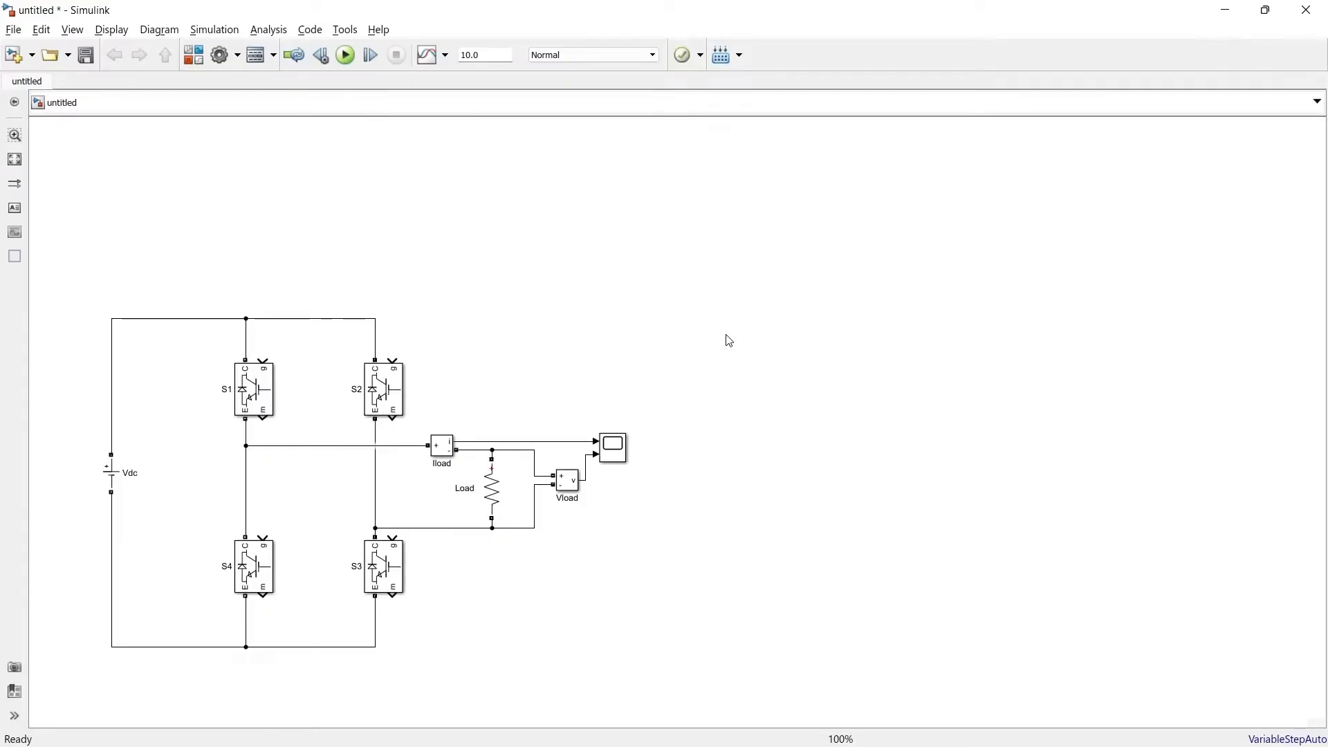
Step: Add a Pulse Generator above the bridge with a period of 0.02 s and a pulse width of 50%
{"action": "double_click", "coordinate": [516, 190]}
{"action": "type", "text": "pulse"}
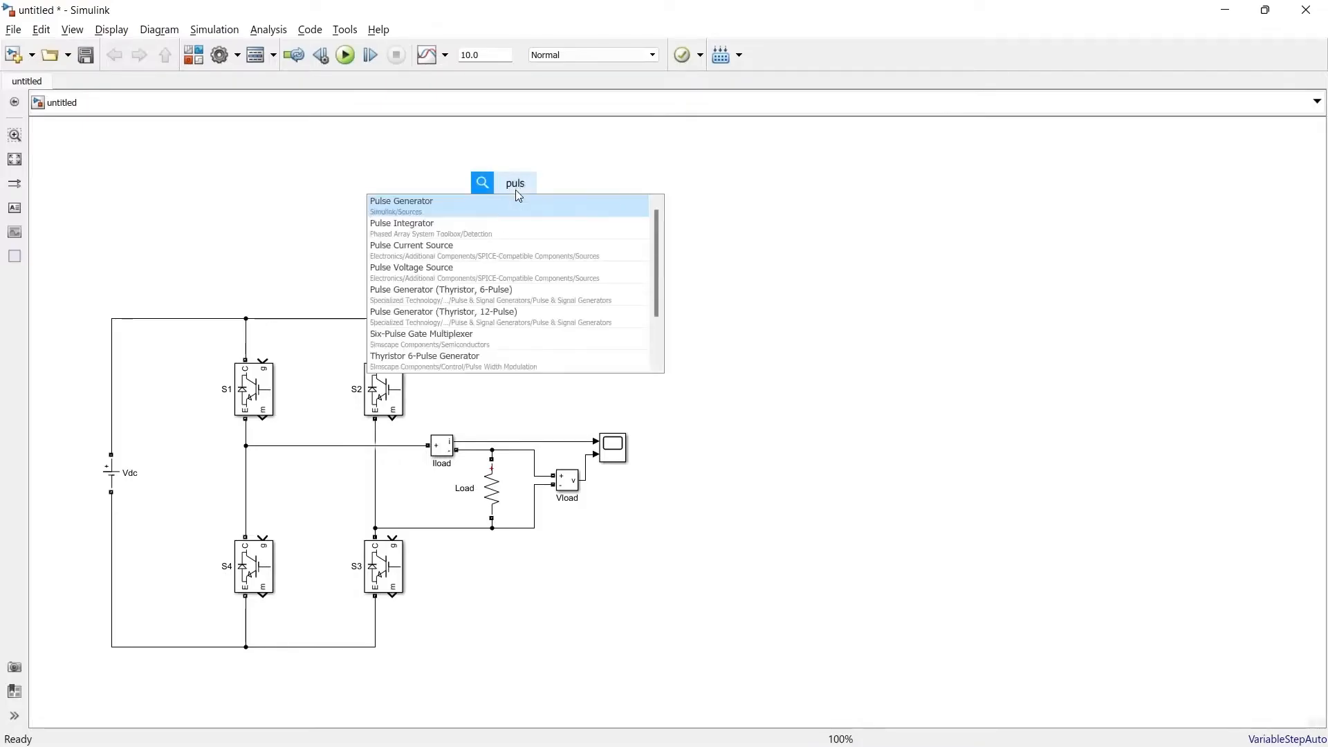
{"action": "key", "text": "Return"}
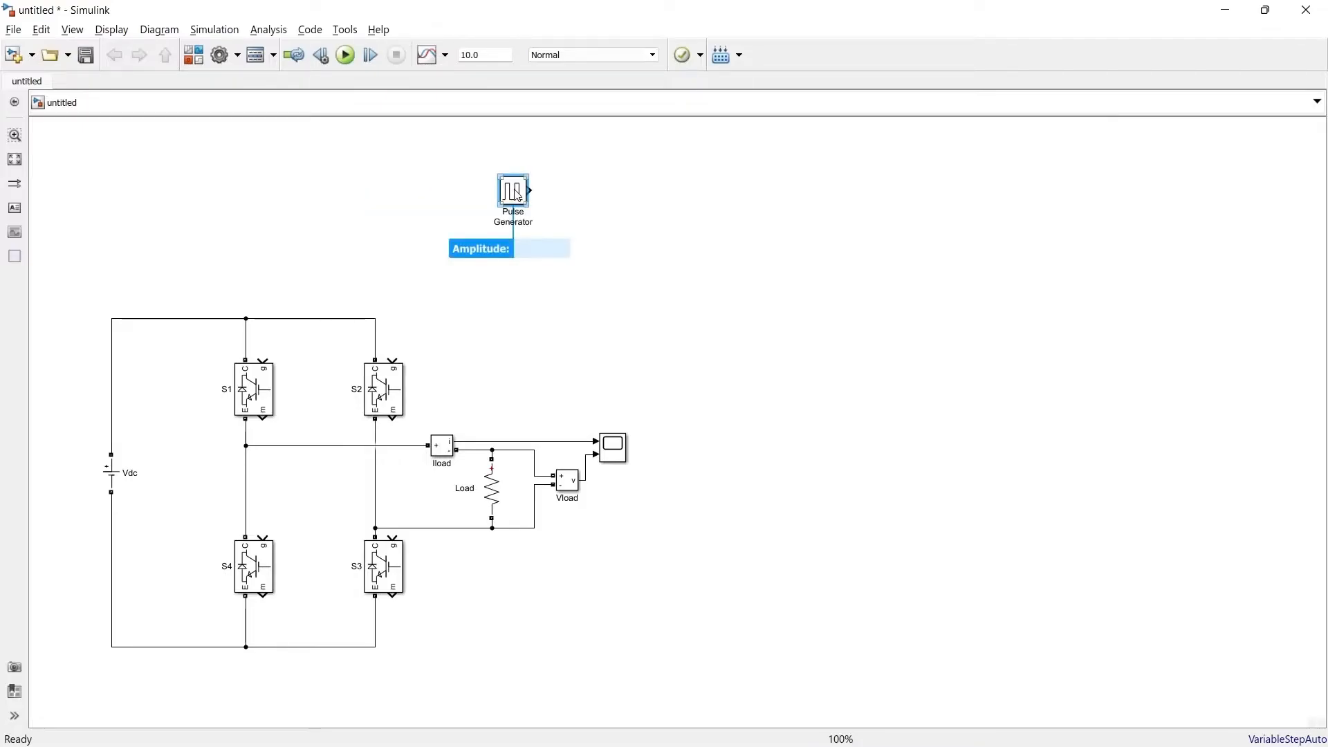
{"action": "double_click", "coordinate": [517, 191]}
{"action": "double_click", "coordinate": [753, 399]}
{"action": "type", "text": "0.02"}
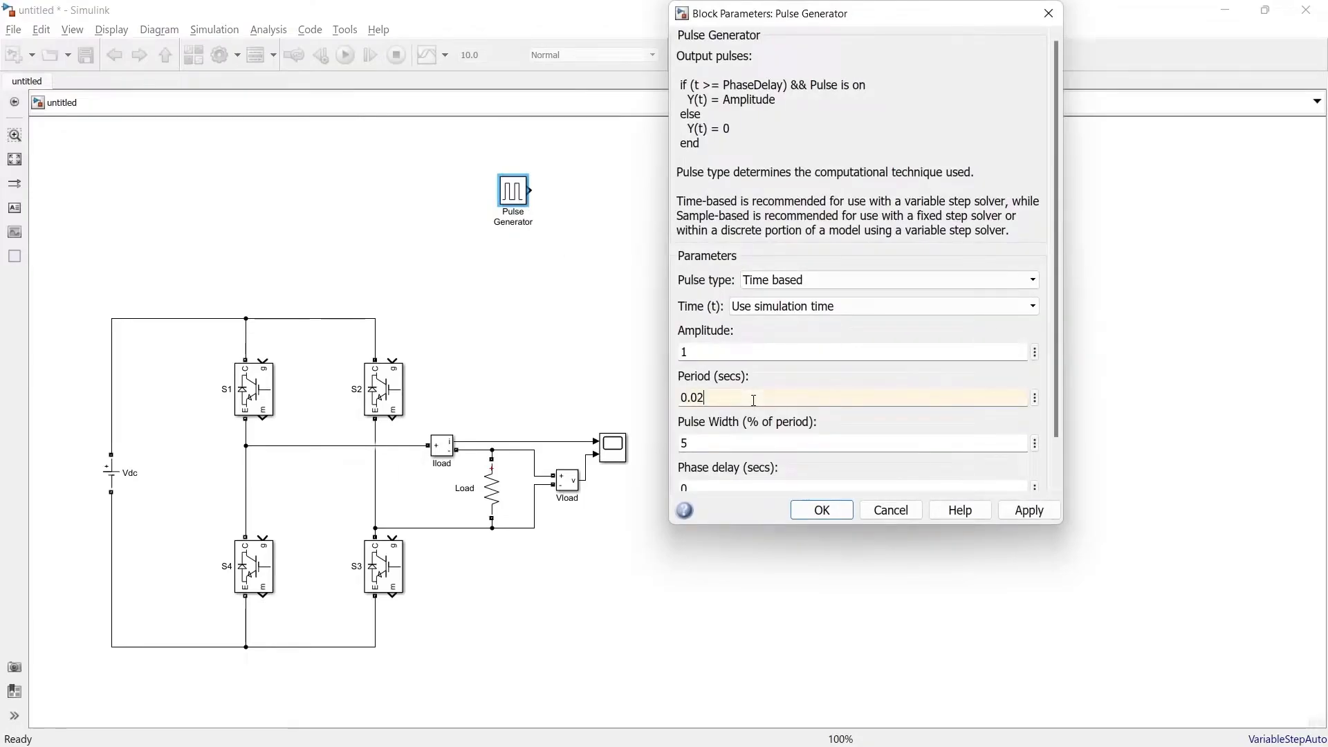
{"action": "key", "text": "Tab"}
{"action": "scroll", "coordinate": [1041, 426], "scroll_direction": "down", "scroll_amount": 2}
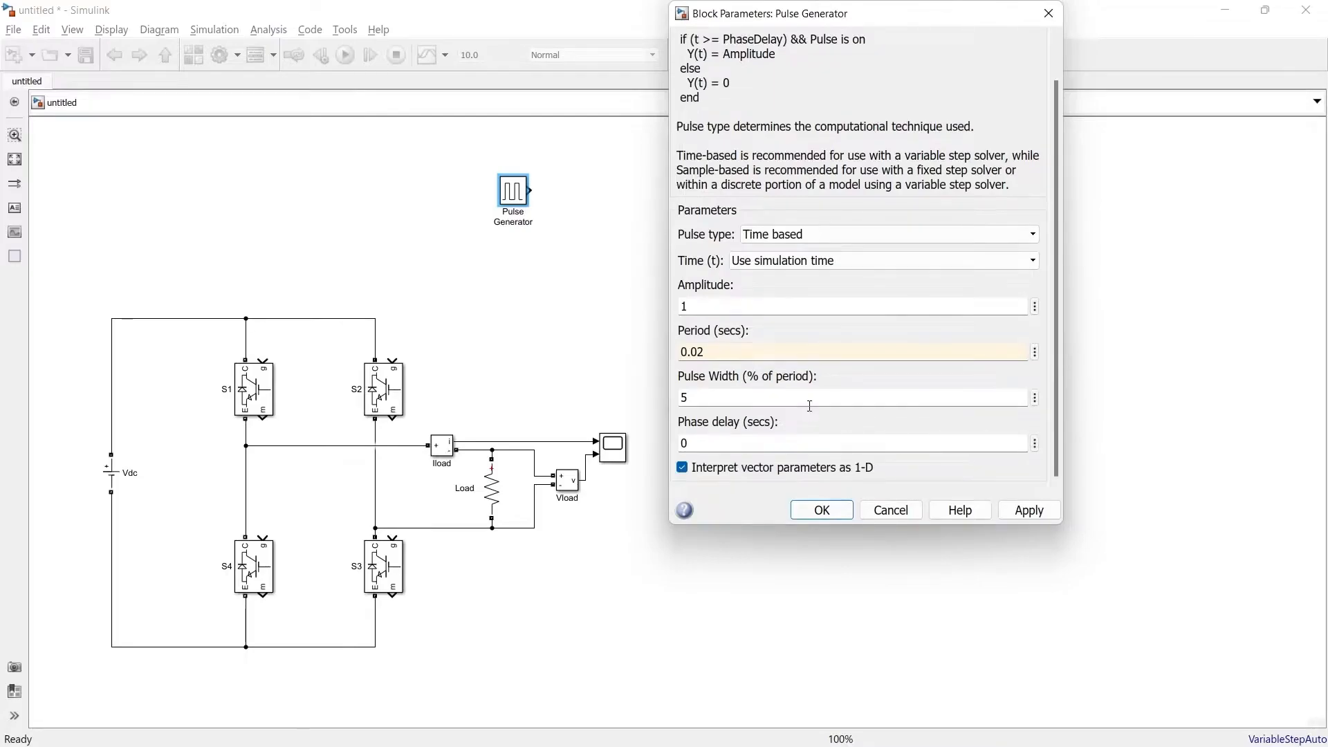
{"action": "type", "text": "50"}
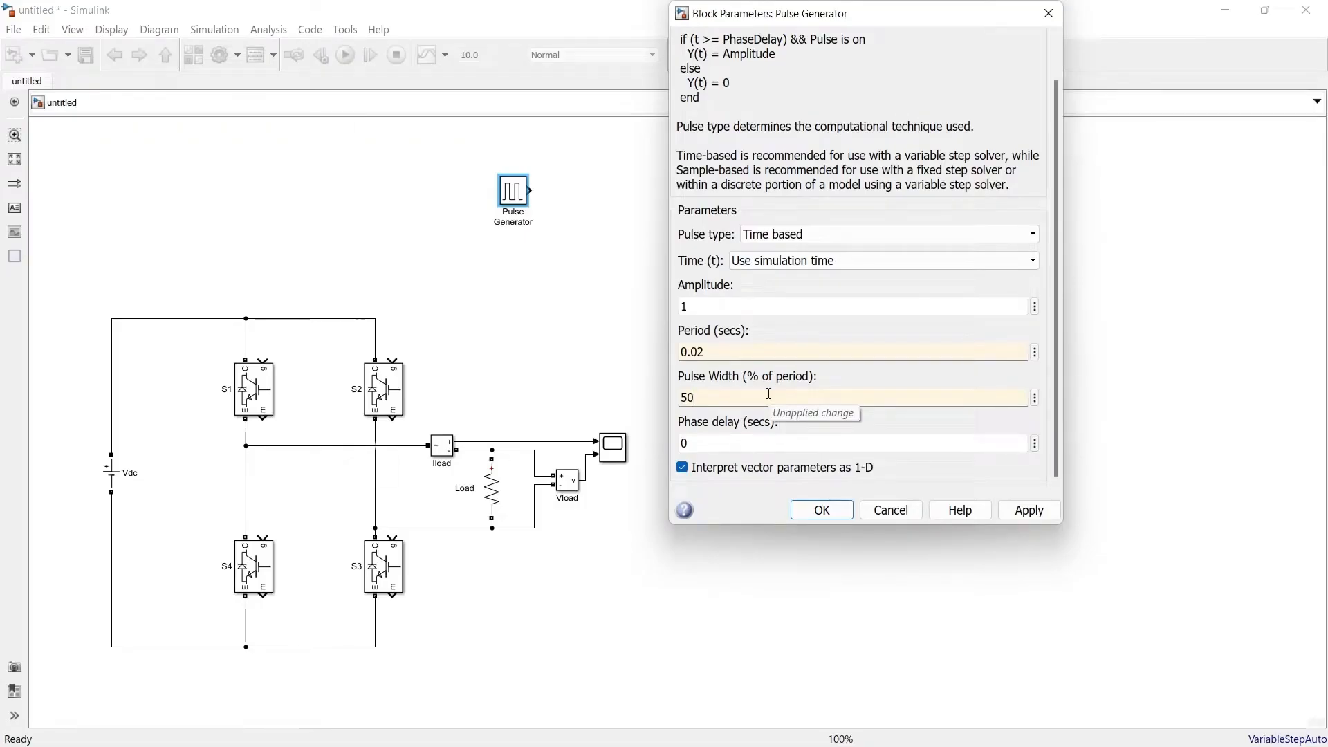
{"action": "left_click", "coordinate": [825, 509]}
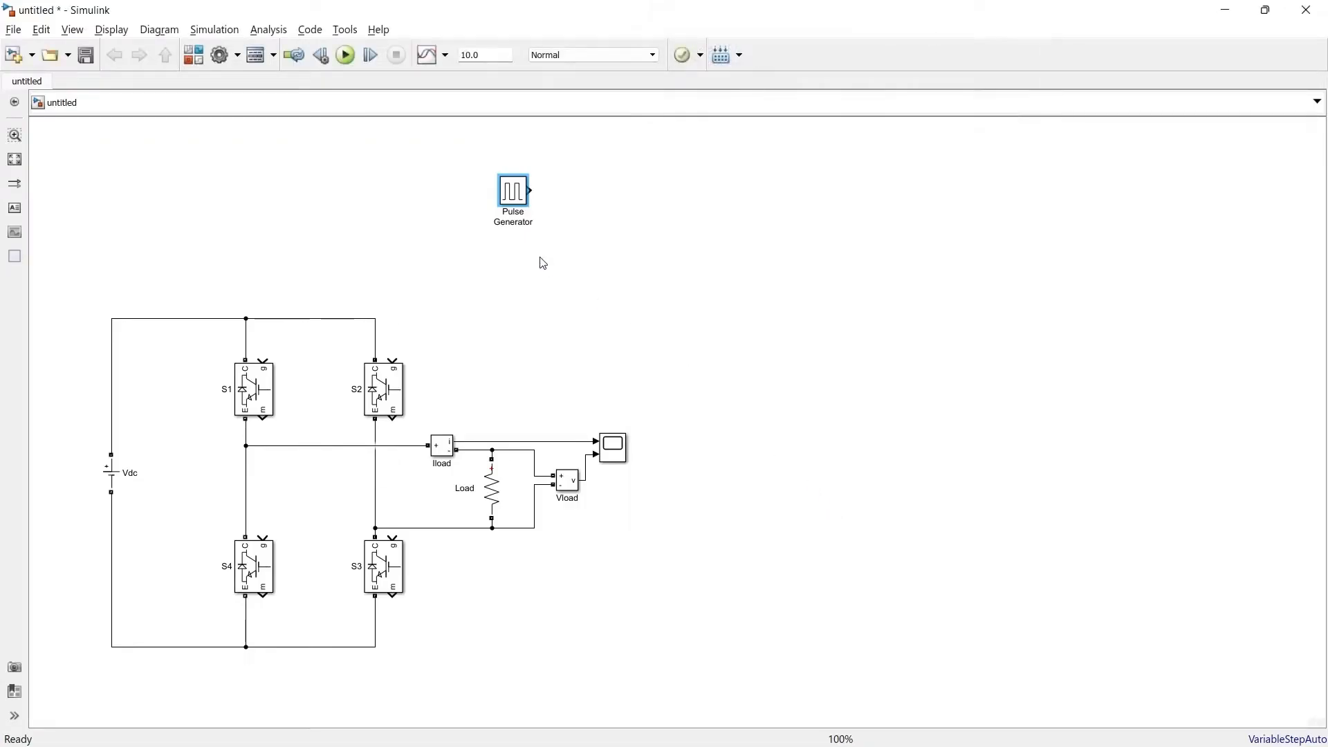
Step: Rename the pulse generator PG1 and duplicate it just below as PG2
{"action": "left_click", "coordinate": [513, 222]}
{"action": "left_click", "coordinate": [512, 197]}
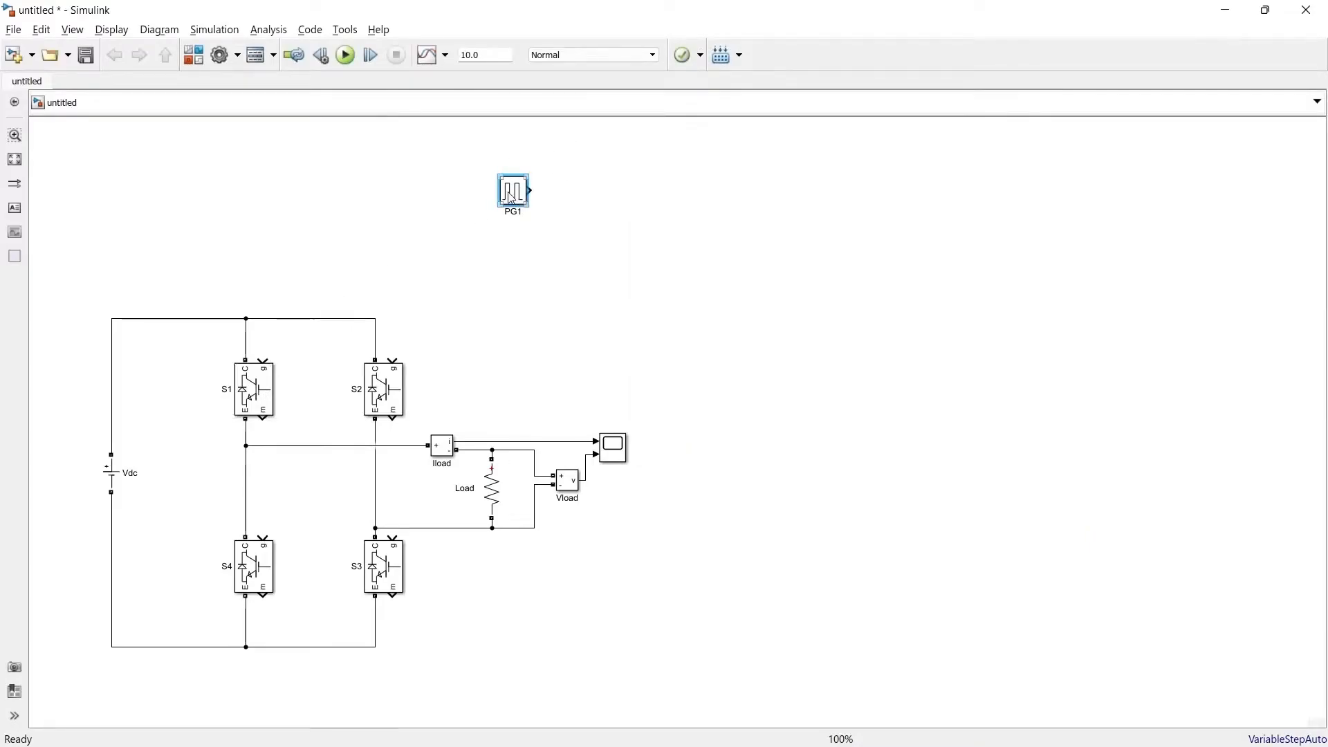
{"action": "left_click_drag", "start_coordinate": [511, 197], "coordinate": [521, 256], "text": "ctrl"}
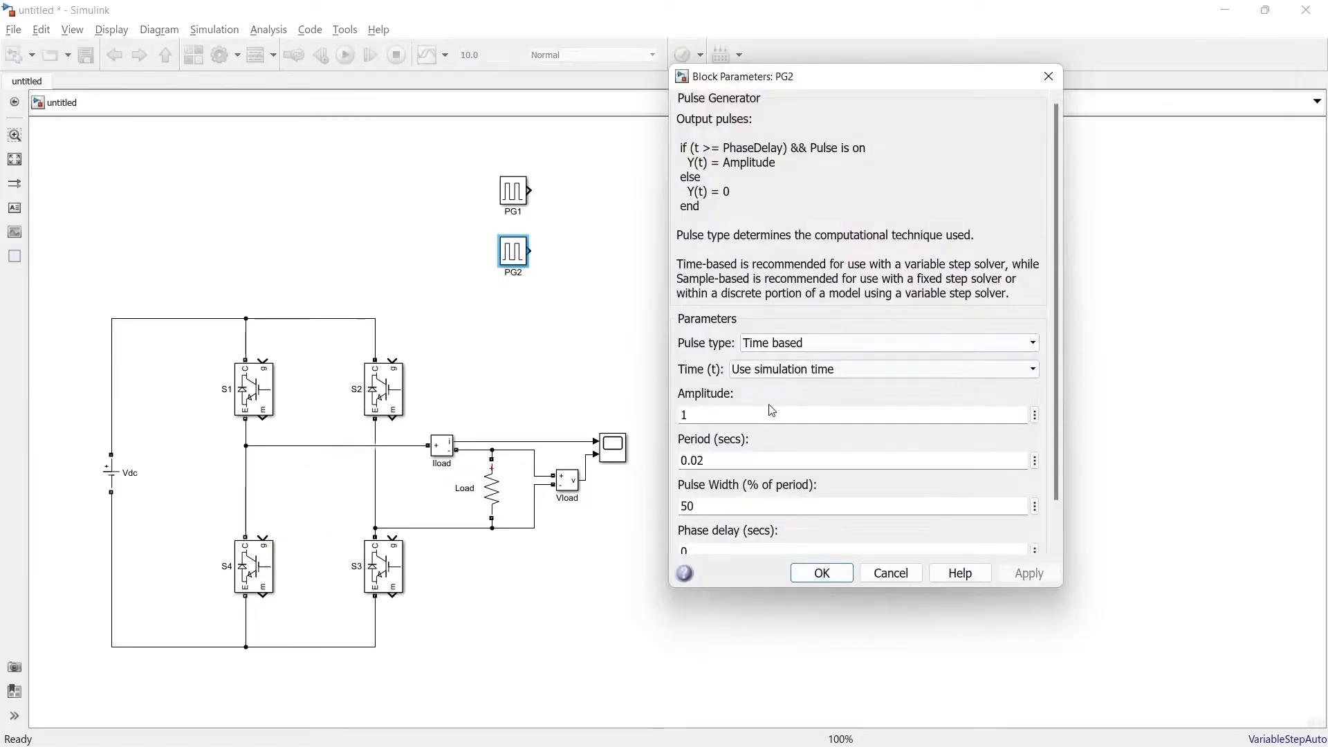
Step: Set the phase delay of PG2 to 0.01 s
{"action": "scroll", "coordinate": [830, 359], "scroll_direction": "down", "scroll_amount": 1}
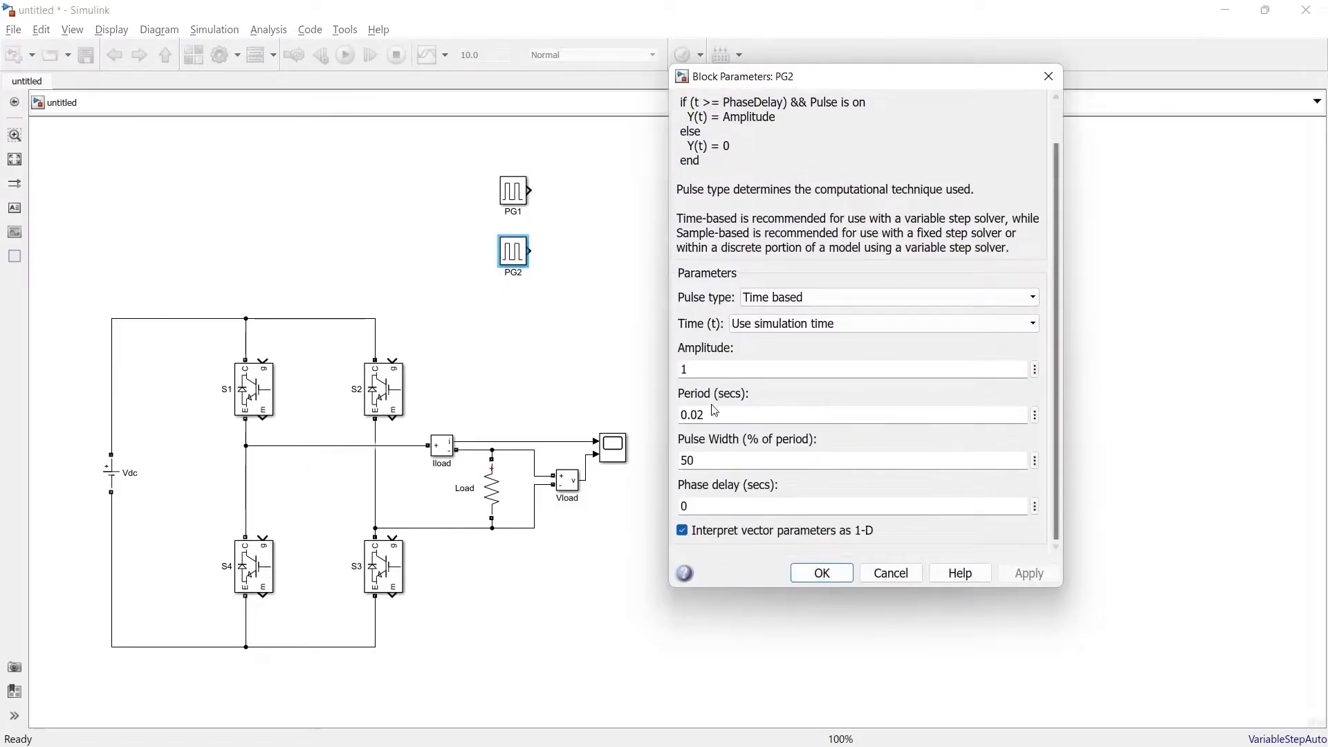
{"action": "double_click", "coordinate": [705, 505]}
{"action": "type", "text": "0"}
{"action": "key", "text": "Return"}
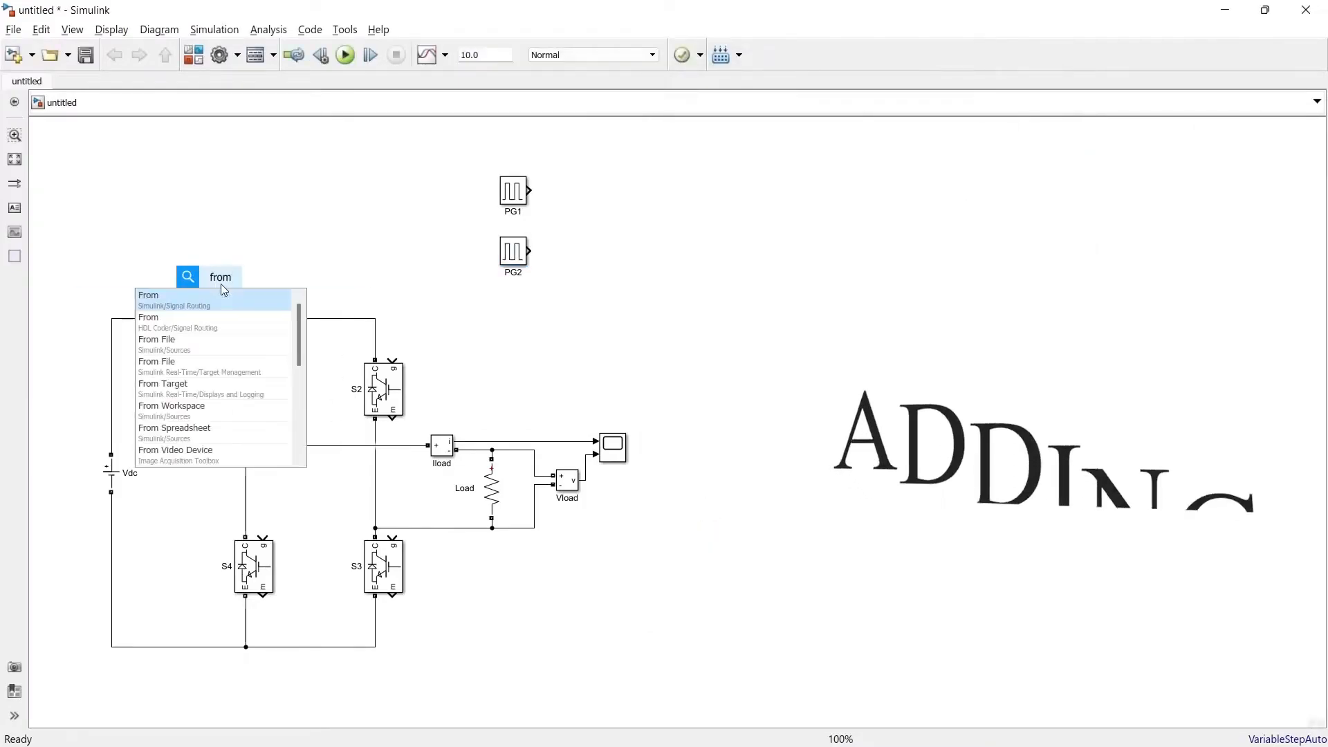
Step: Add a From block for each of the four IGBT switches and connect it to the switch's gate input
{"action": "double_click", "coordinate": [331, 509]}
{"action": "type", "text": "from"}
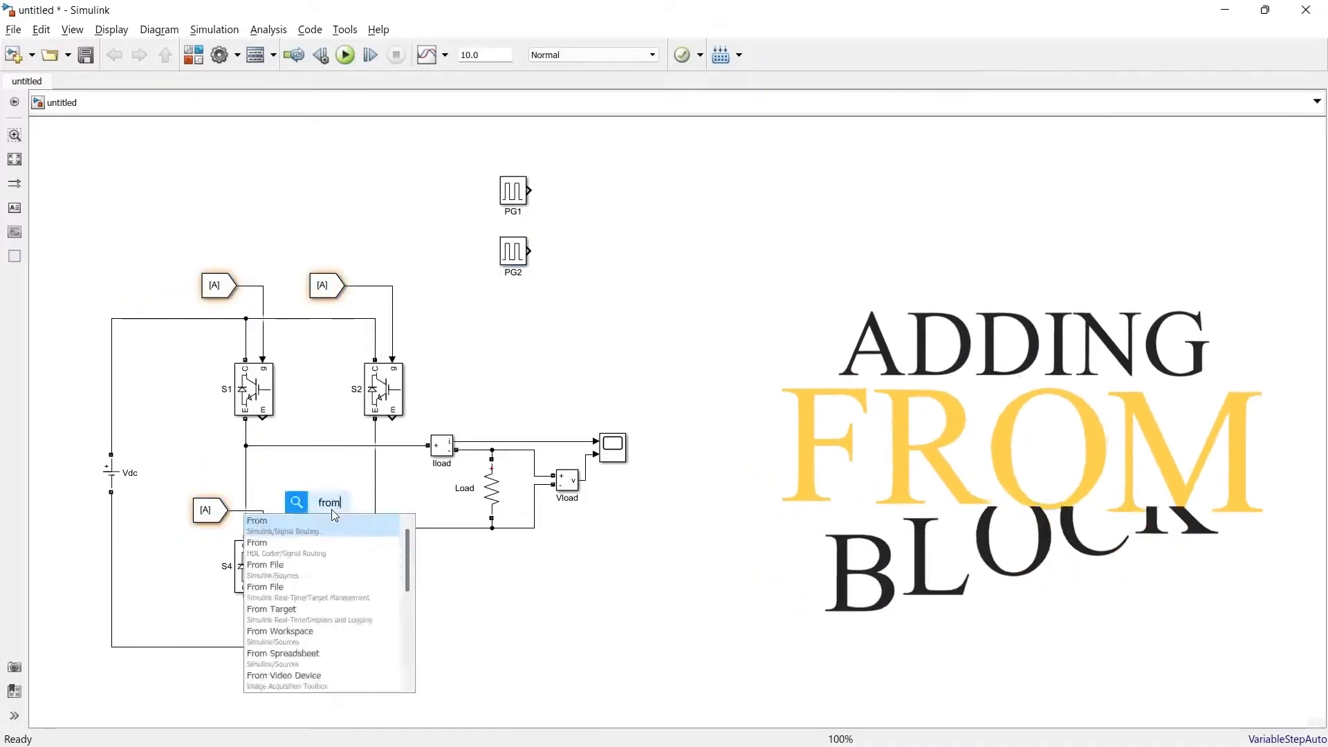
{"action": "key", "text": "Return"}
{"action": "left_click_drag", "start_coordinate": [346, 510], "coordinate": [392, 536]}
{"action": "left_click_drag", "start_coordinate": [334, 510], "coordinate": [325, 510]}
{"action": "left_click", "coordinate": [209, 512]}
{"action": "left_click_drag", "start_coordinate": [218, 285], "coordinate": [208, 286]}
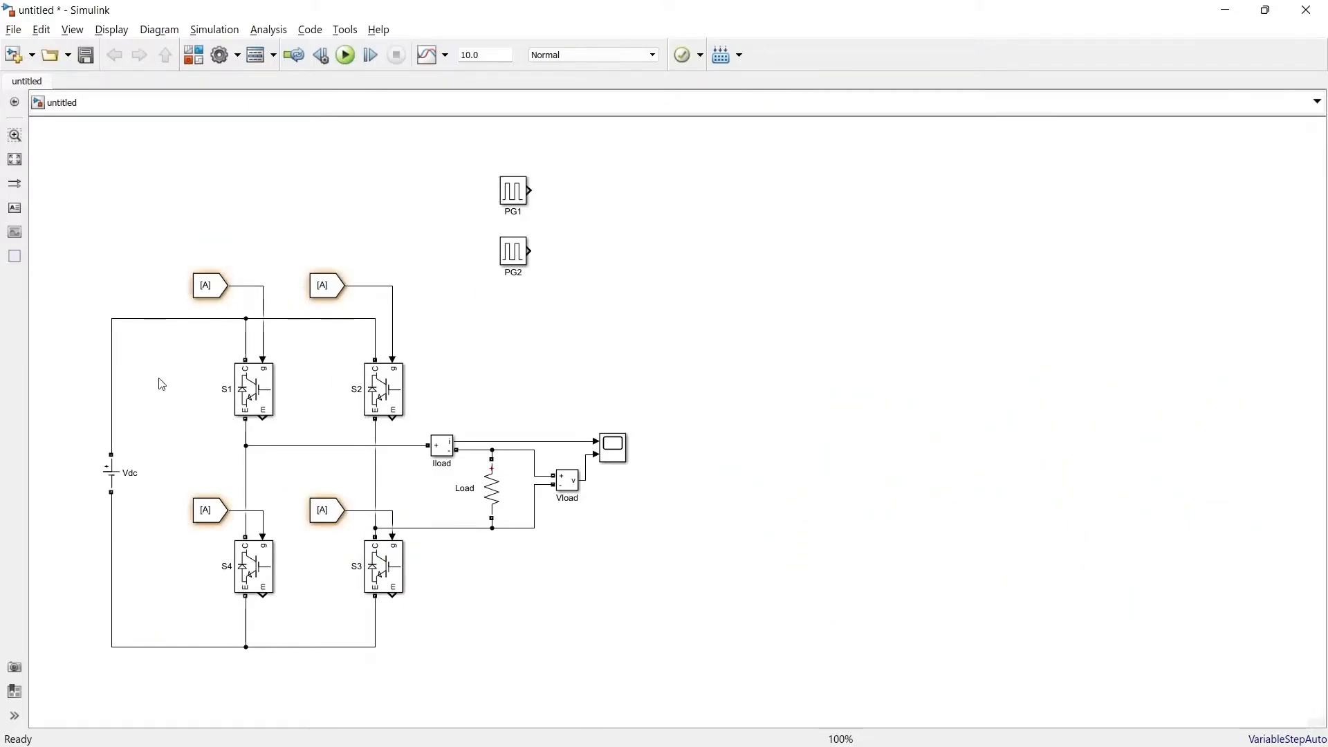
Step: Place PG1 and PG2 side by side above the bridge and connect a Goto block to each output
{"action": "left_click_drag", "start_coordinate": [485, 163], "coordinate": [309, 165]}
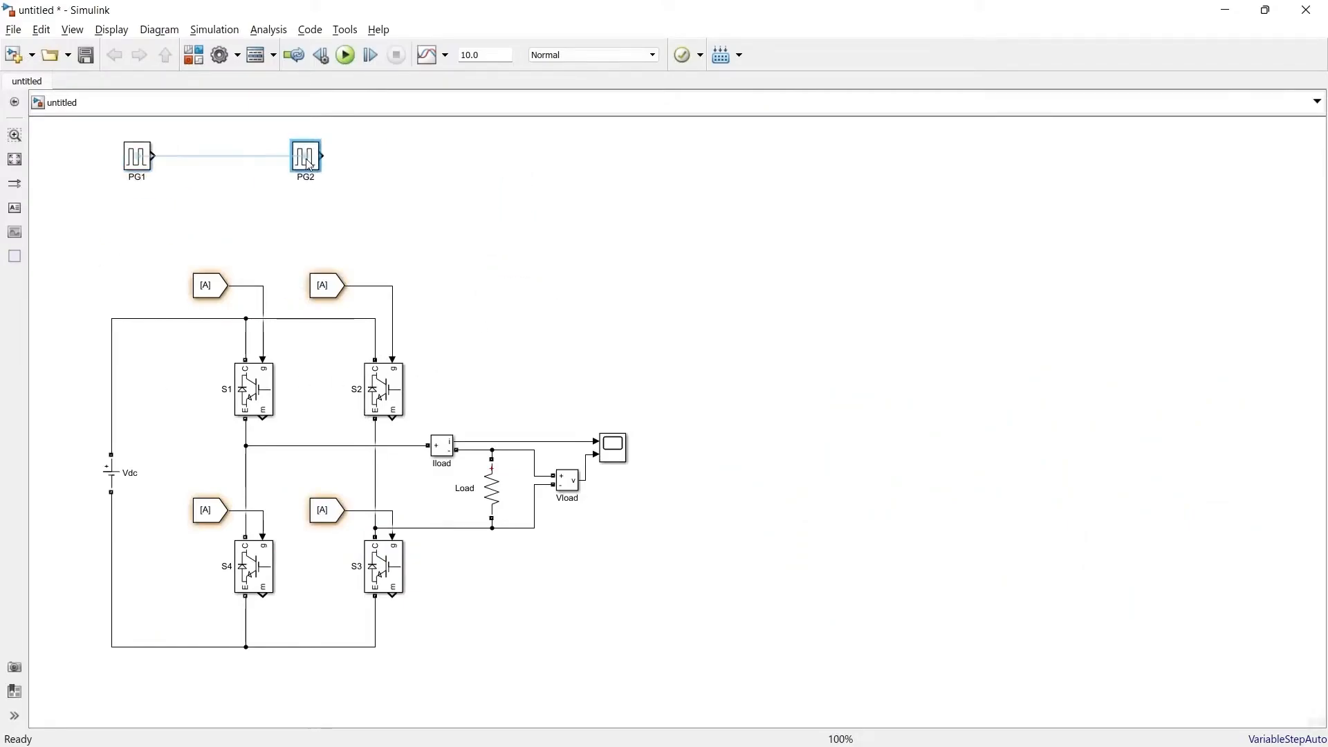
{"action": "left_click", "coordinate": [184, 156]}
{"action": "type", "text": "goto"}
{"action": "key", "text": "Return"}
{"action": "left_click", "coordinate": [345, 156]}
{"action": "type", "text": "goto"}
{"action": "key", "text": "Return"}
Step: Set the tags of the four From blocks to S1, S2, S3 and S4 to match their switches
{"action": "double_click", "coordinate": [205, 285]}
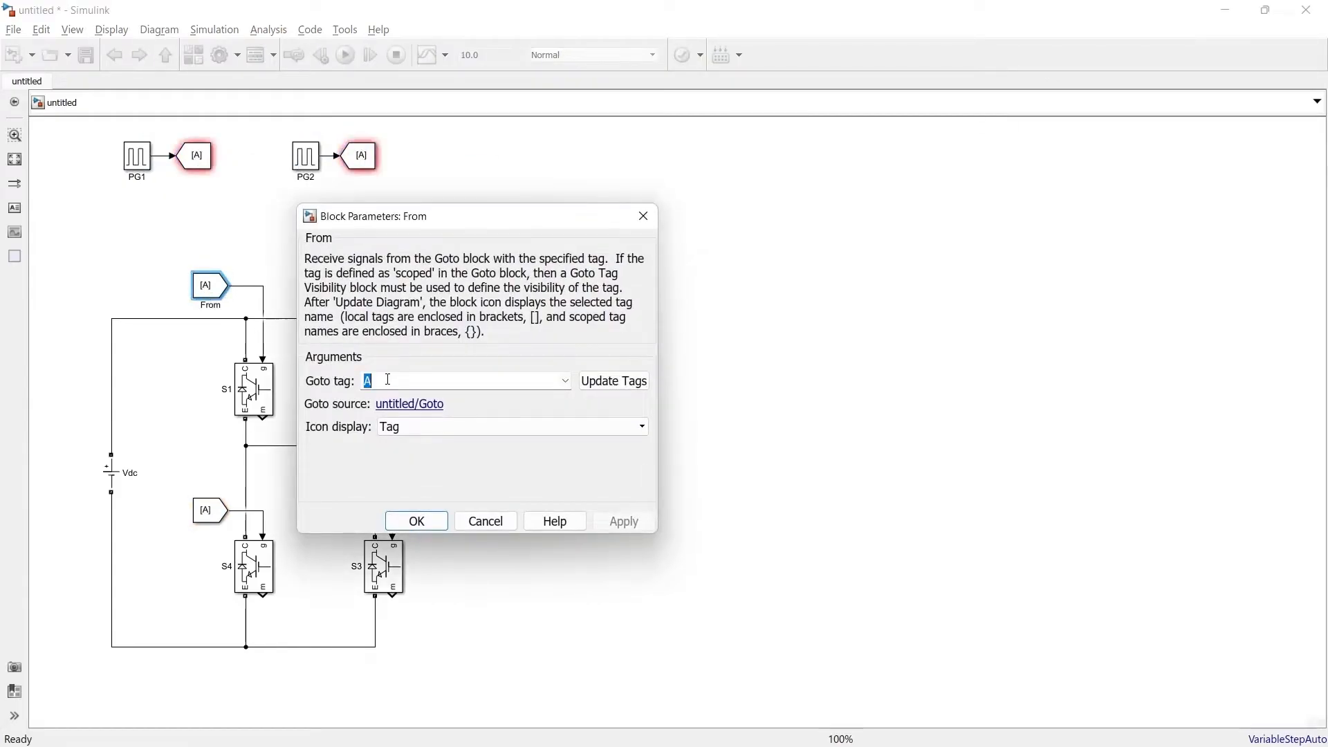
{"action": "type", "text": "S1"}
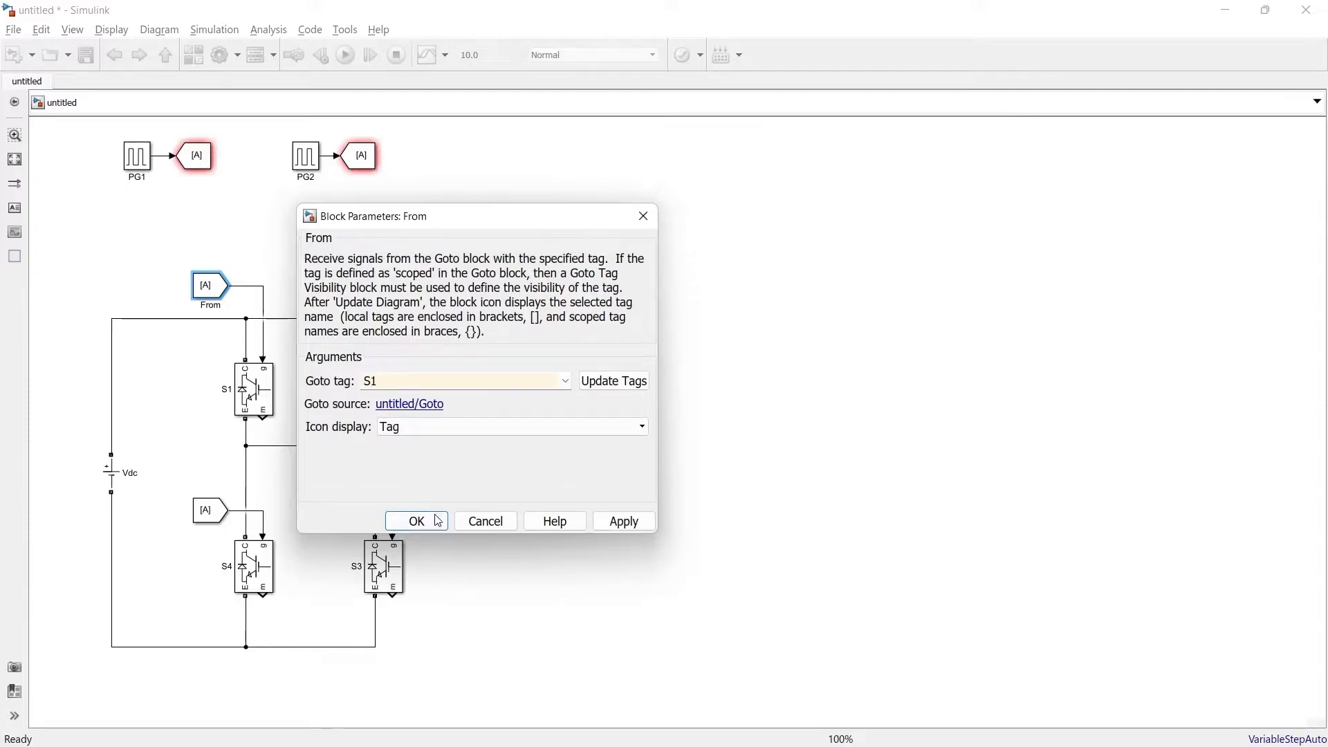
{"action": "left_click", "coordinate": [417, 521]}
{"action": "double_click", "coordinate": [325, 285]}
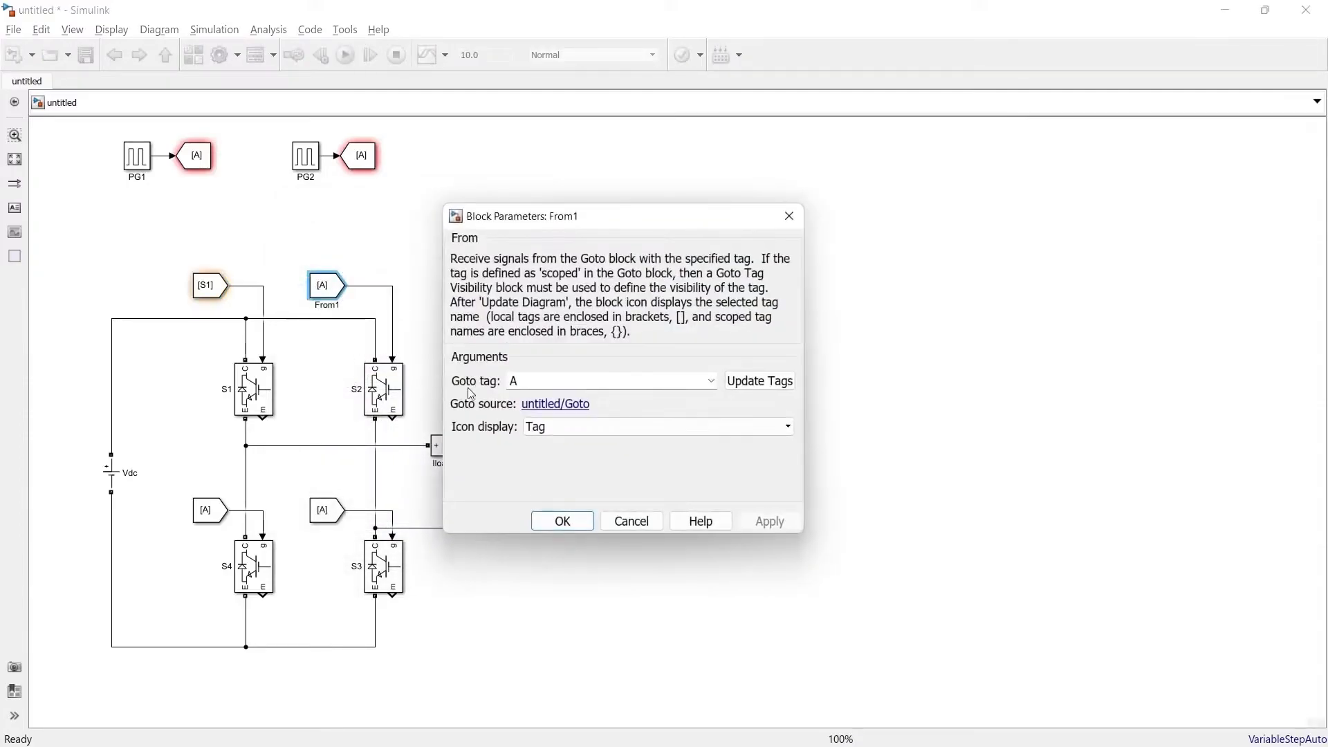
{"action": "type", "text": "S2"}
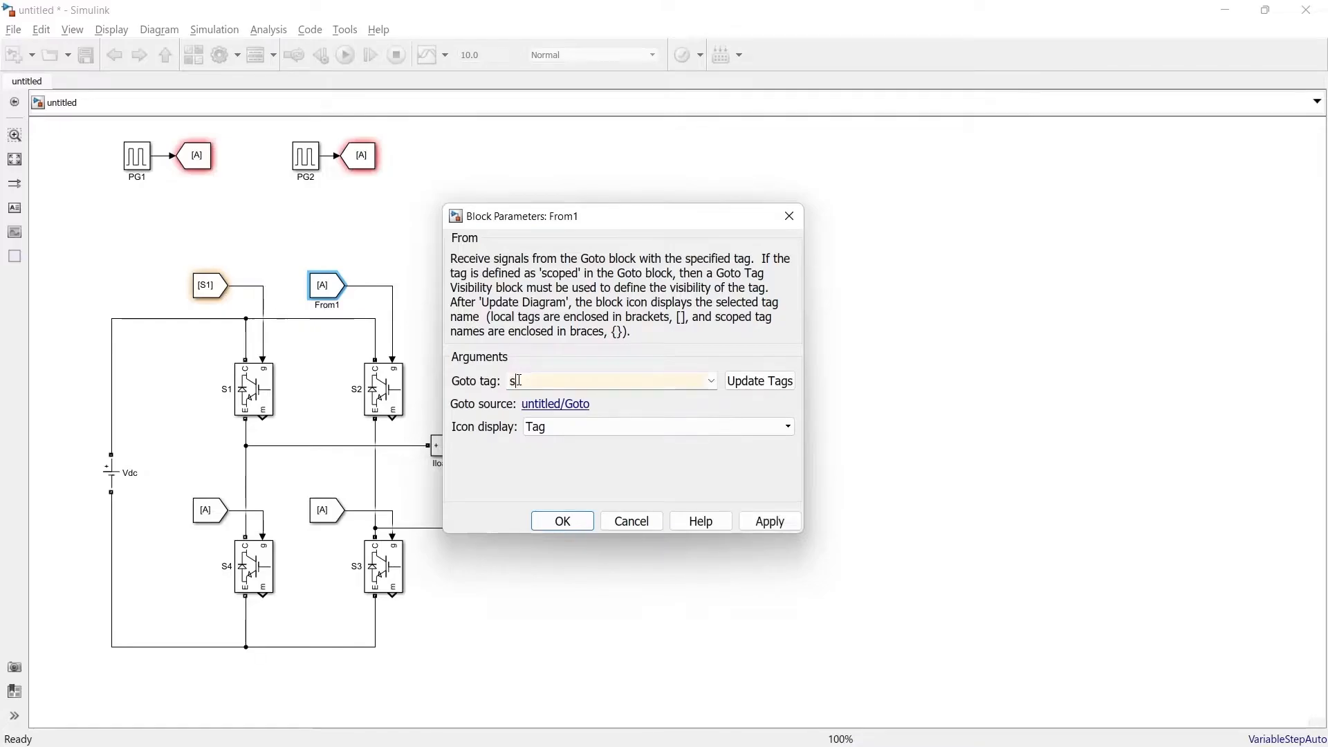
{"action": "left_click", "coordinate": [562, 521]}
{"action": "double_click", "coordinate": [206, 510]}
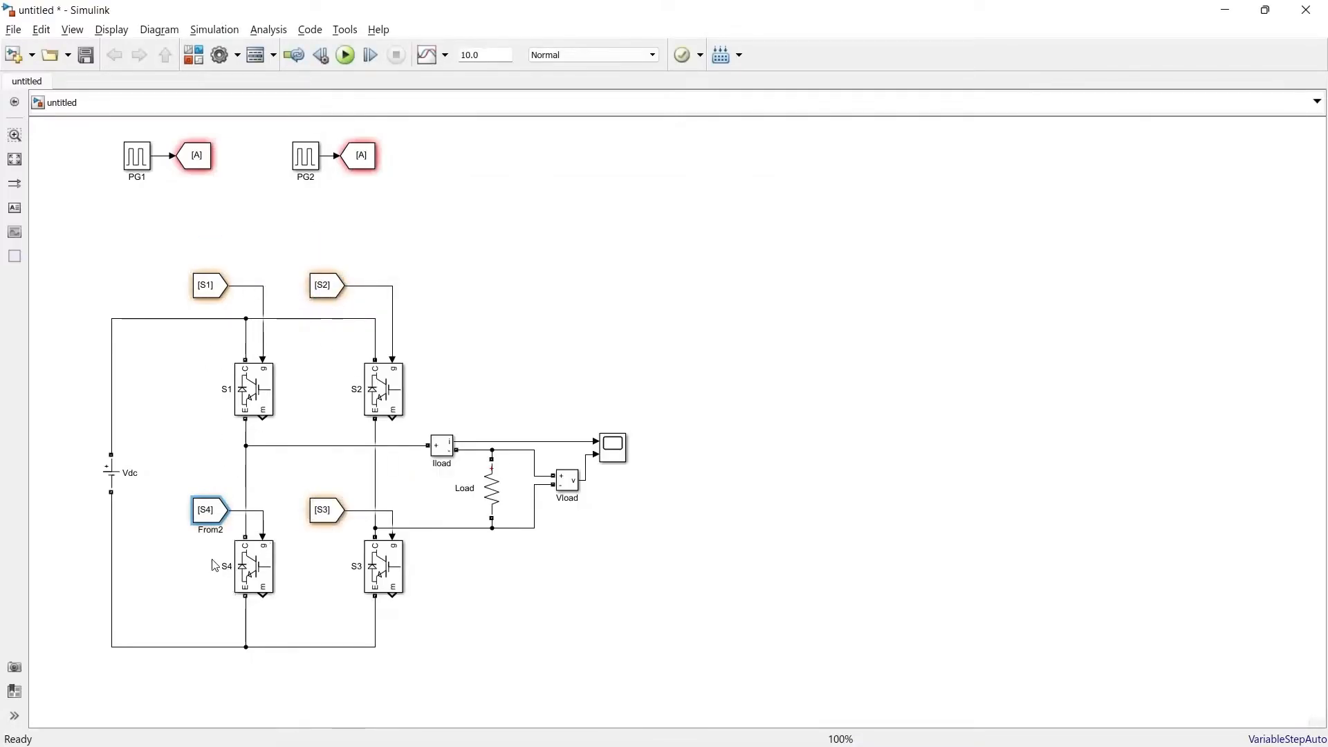
Step: Tag the PG1 and PG2 Goto blocks S1 and S2, and branch extra Goto blocks S3 off PG1 and S4 off PG2
{"action": "left_click", "coordinate": [200, 160]}
{"action": "double_click", "coordinate": [200, 160]}
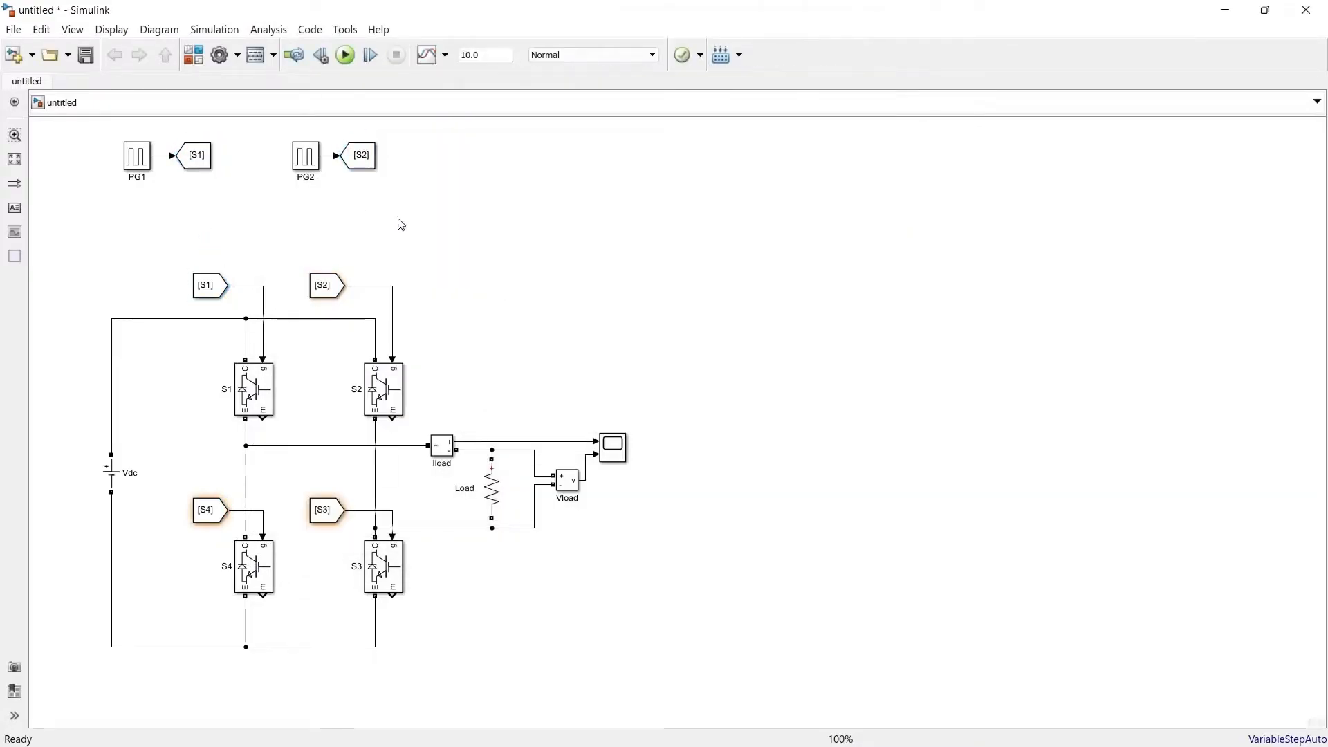
{"action": "double_click", "coordinate": [205, 202]}
{"action": "type", "text": "GOT"}
{"action": "left_click", "coordinate": [186, 213]}
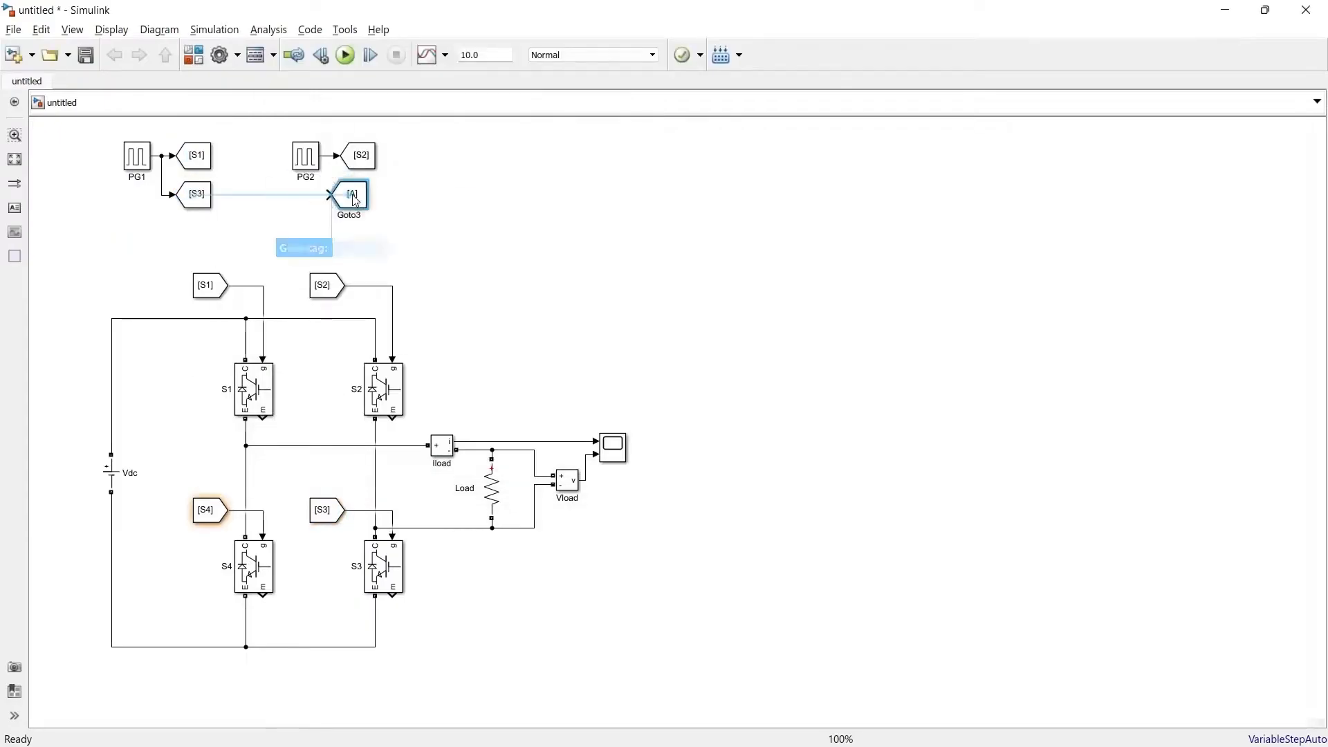
{"action": "double_click", "coordinate": [359, 194]}
{"action": "type", "text": "S4"}
{"action": "key", "text": "Return"}
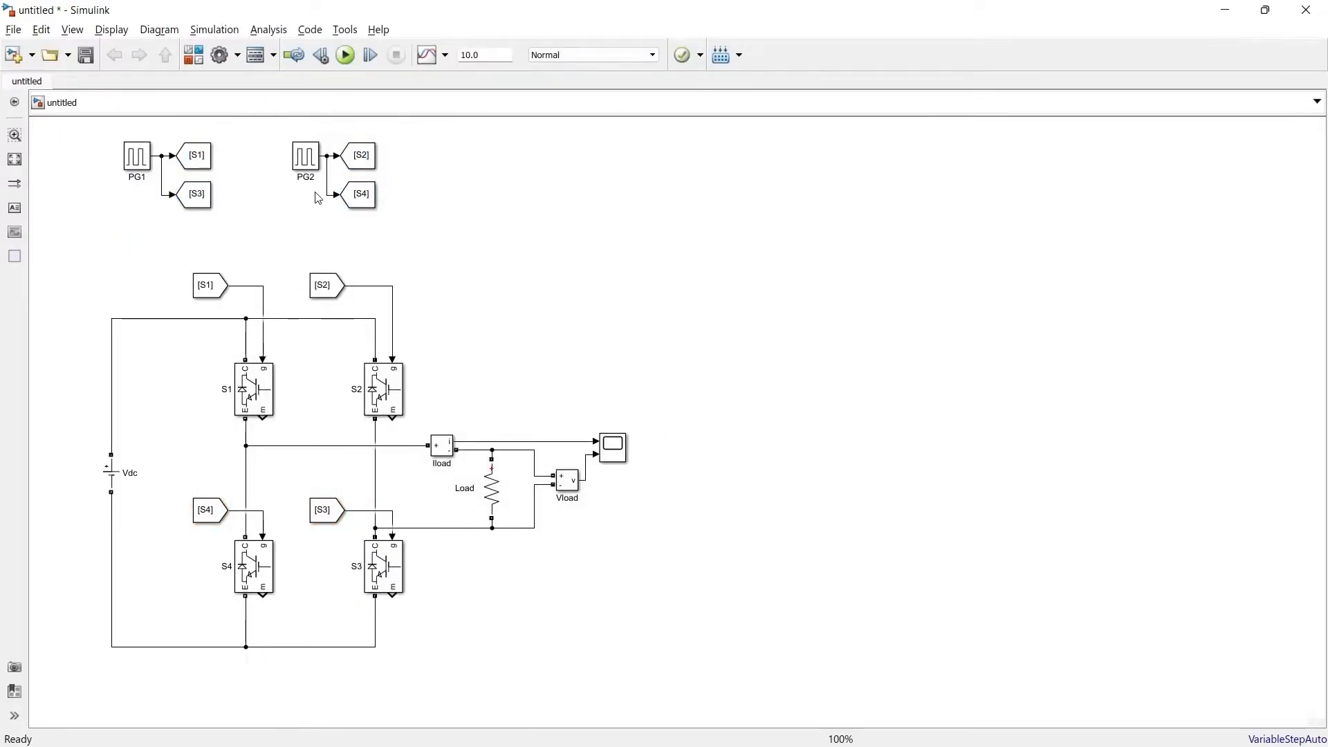
Step: Set the simulation stop time to 0.5 and add a powergui block in the empty area away from the circuit
{"action": "double_click", "coordinate": [485, 58]}
{"action": "type", "text": "0.5"}
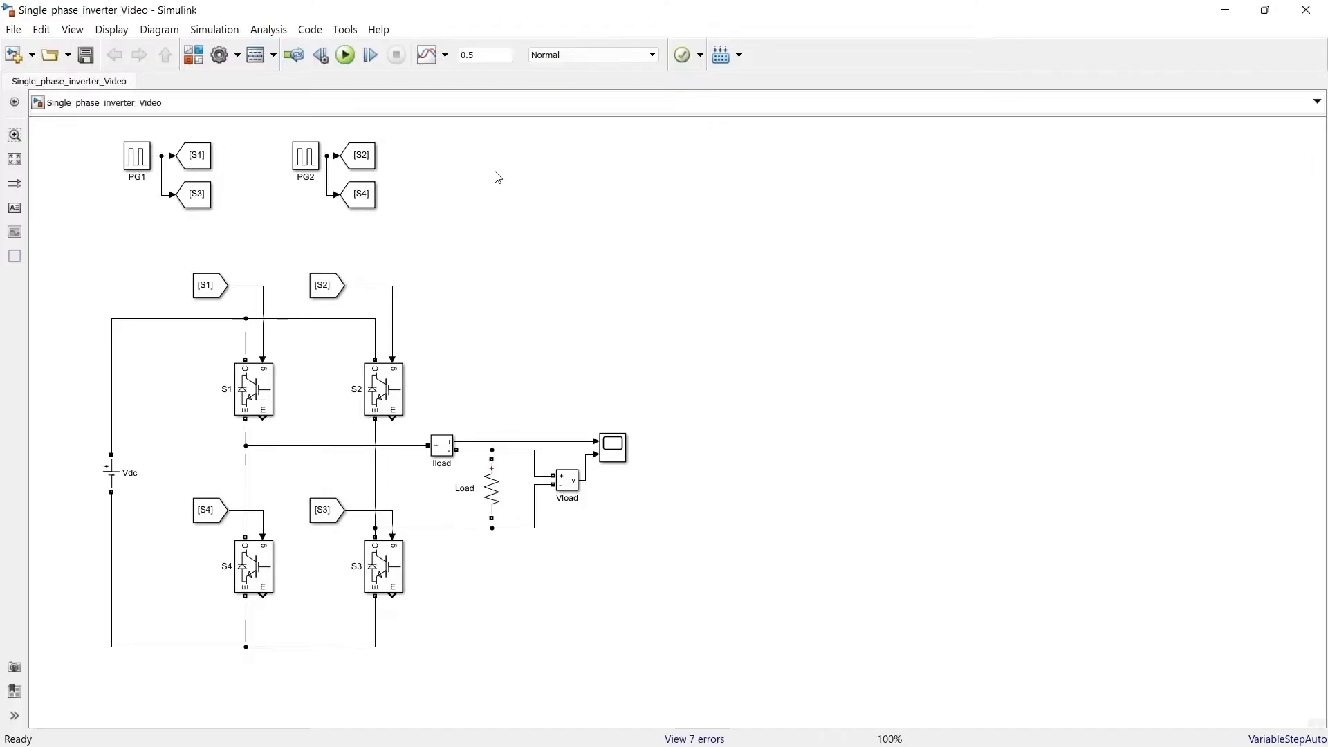
{"action": "double_click", "coordinate": [496, 177]}
{"action": "type", "text": "powergui"}
{"action": "key", "text": "Down"}
{"action": "key", "text": "Return"}
{"action": "left_click_drag", "start_coordinate": [497, 177], "coordinate": [1266, 164]}
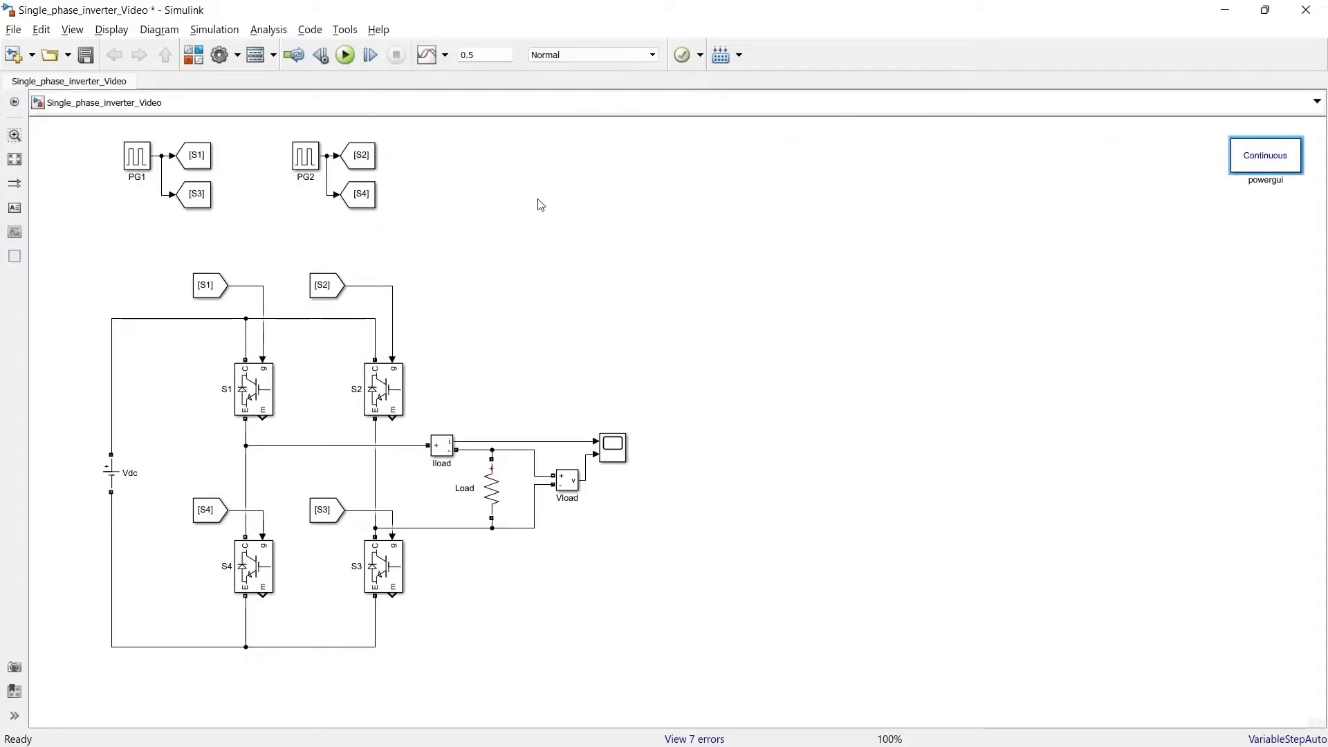
Step: Run the simulation of the inverter model
{"action": "left_click", "coordinate": [345, 55]}
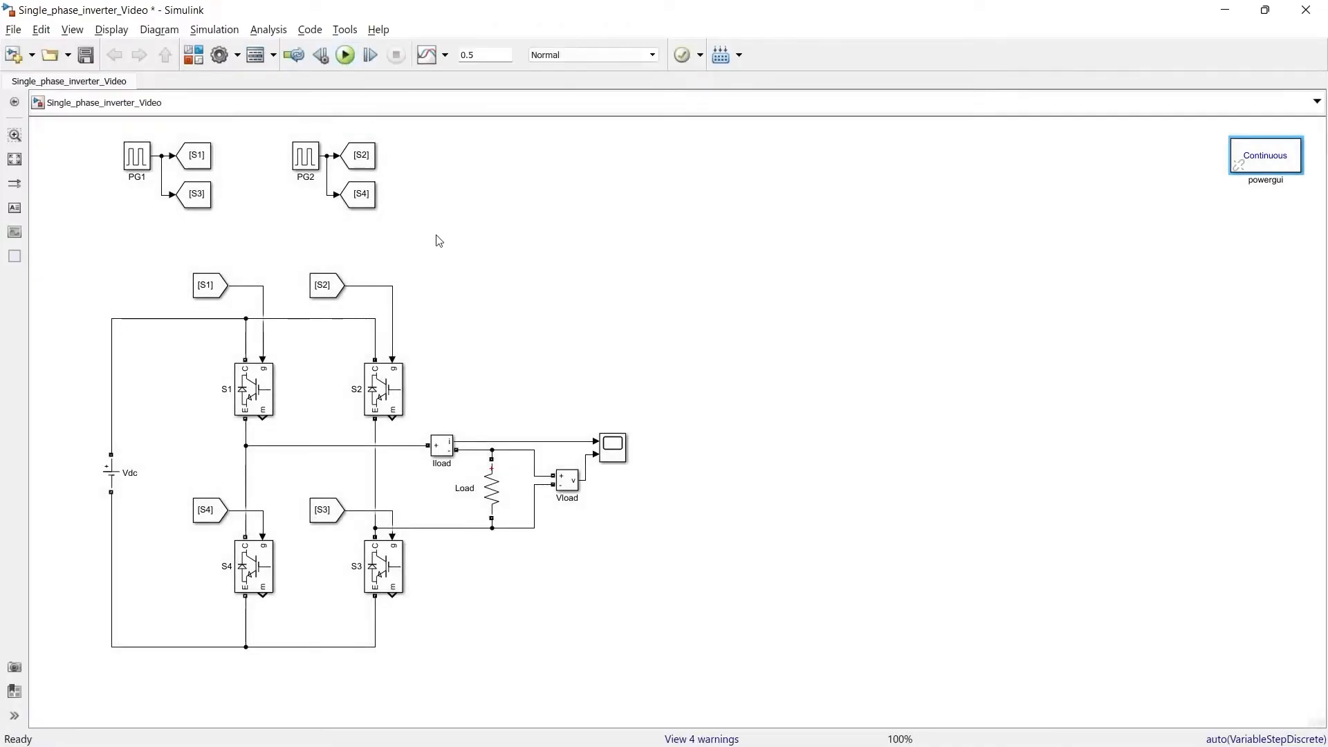
{"action": "left_click", "coordinate": [431, 335]}
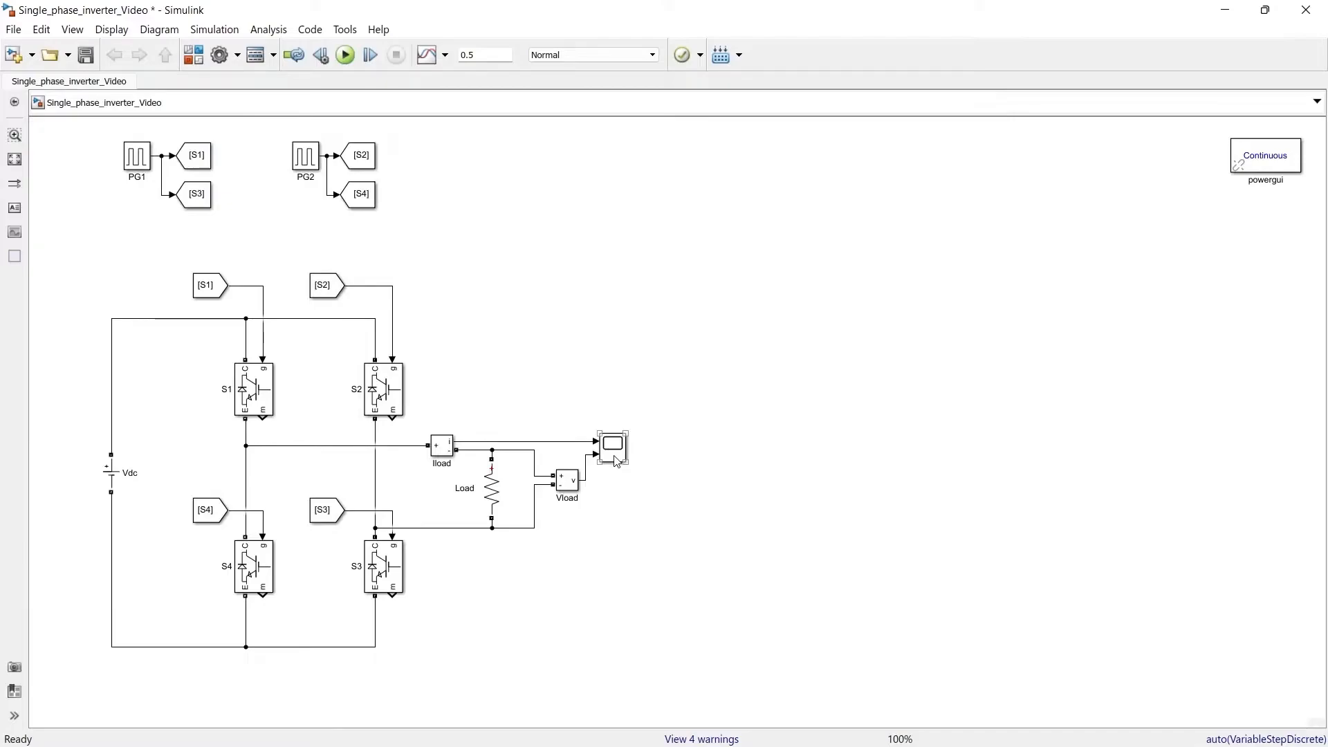
Step: Shift the bridge circuit down and stack PG2 with its Goto blocks directly below the PG1 group
{"action": "left_click_drag", "start_coordinate": [684, 658], "coordinate": [55, 257]}
{"action": "left_click_drag", "start_coordinate": [112, 473], "coordinate": [112, 521]}
{"action": "left_click", "coordinate": [428, 235]}
{"action": "left_click_drag", "start_coordinate": [410, 227], "coordinate": [276, 133]}
{"action": "left_click_drag", "start_coordinate": [303, 152], "coordinate": [196, 235]}
{"action": "left_click", "coordinate": [276, 256]}
{"action": "left_click_drag", "start_coordinate": [192, 274], "coordinate": [197, 274]}
{"action": "left_click", "coordinate": [320, 258]}
Step: Copy the two-input Scope beside the pulse generators and wire the PG1 and PG2 outputs to it
{"action": "left_click_drag", "start_coordinate": [613, 495], "coordinate": [288, 213]}
{"action": "left_click_drag", "start_coordinate": [267, 203], "coordinate": [162, 163]}
{"action": "left_click", "coordinate": [288, 220]}
{"action": "mouse_move", "coordinate": [267, 225]}
{"action": "left_mouse_down"}
{"action": "mouse_move", "coordinate": [158, 242]}
{"action": "mouse_move", "coordinate": [271, 216]}
{"action": "left_mouse_up"}
{"action": "left_click", "coordinate": [359, 195]}
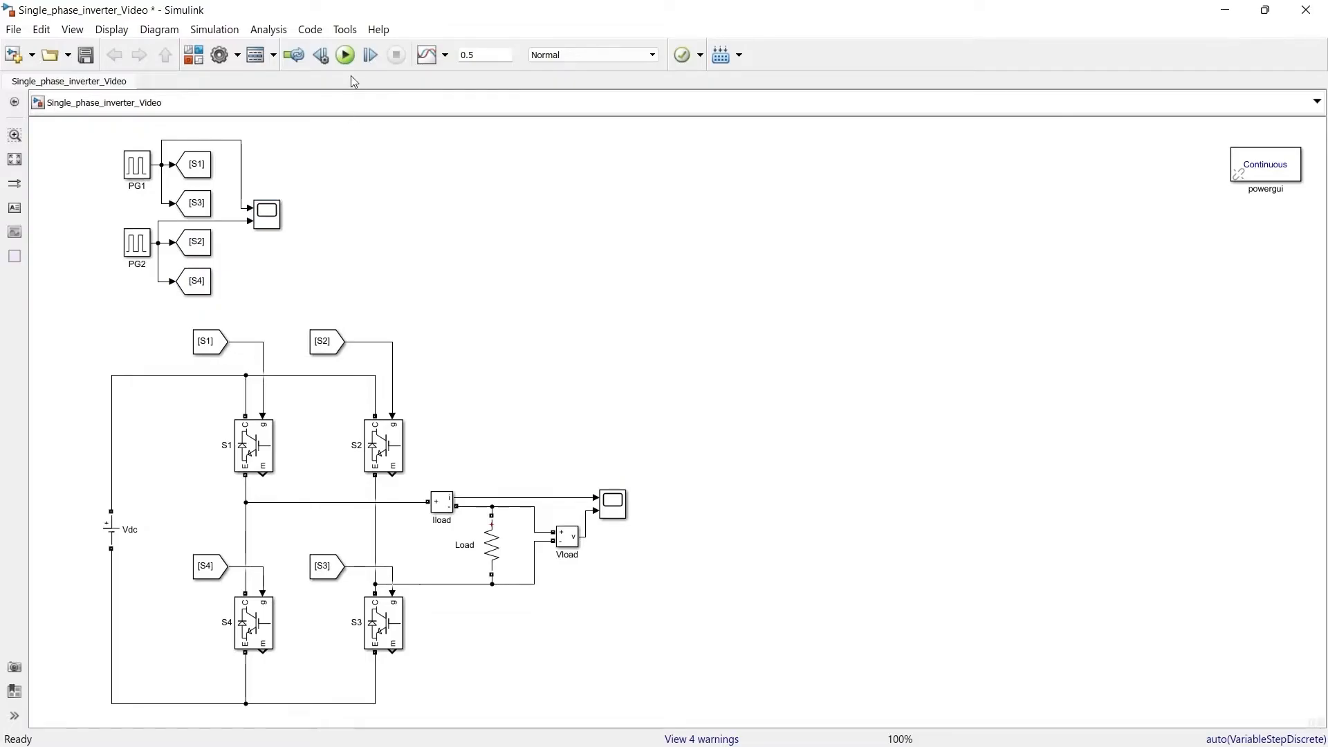
Step: Rerun the simulation and view the gate pulses in the pulse generators' scope, maximized
{"action": "left_click", "coordinate": [347, 56]}
{"action": "double_click", "coordinate": [274, 218]}
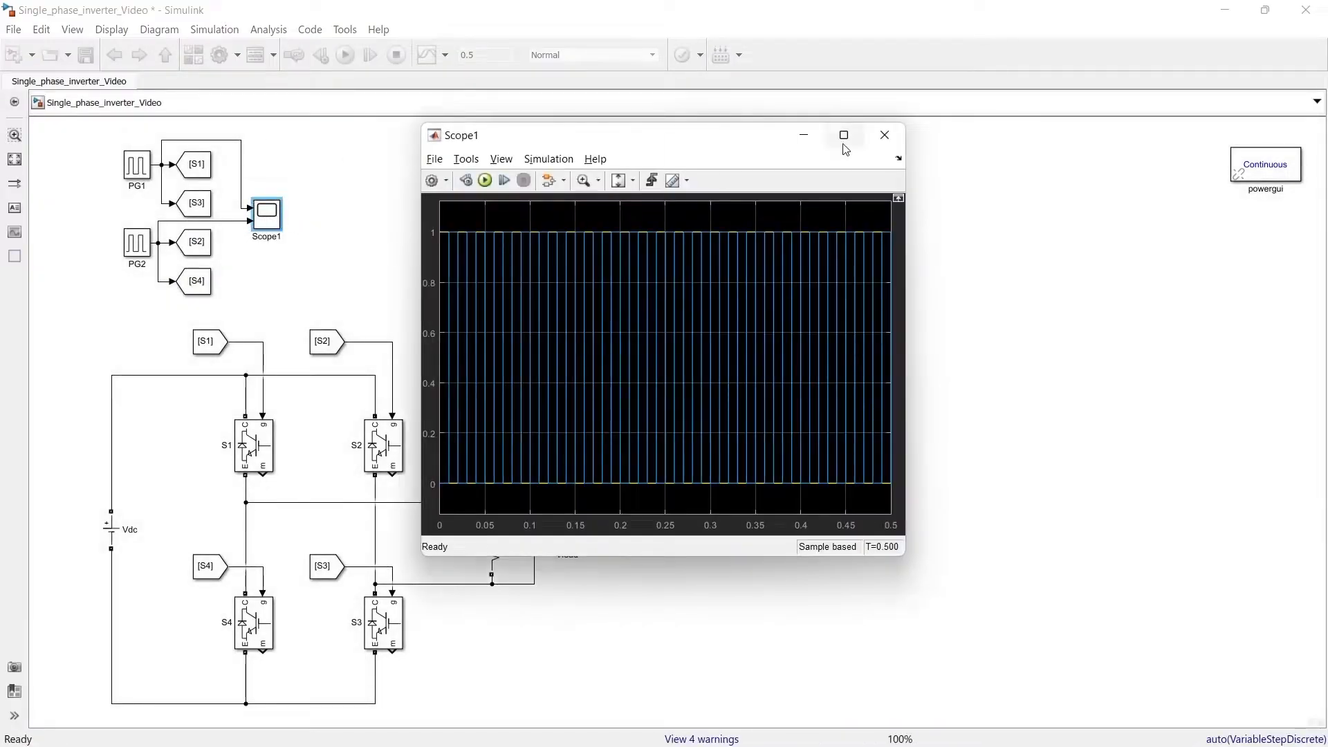
{"action": "left_click", "coordinate": [845, 139]}
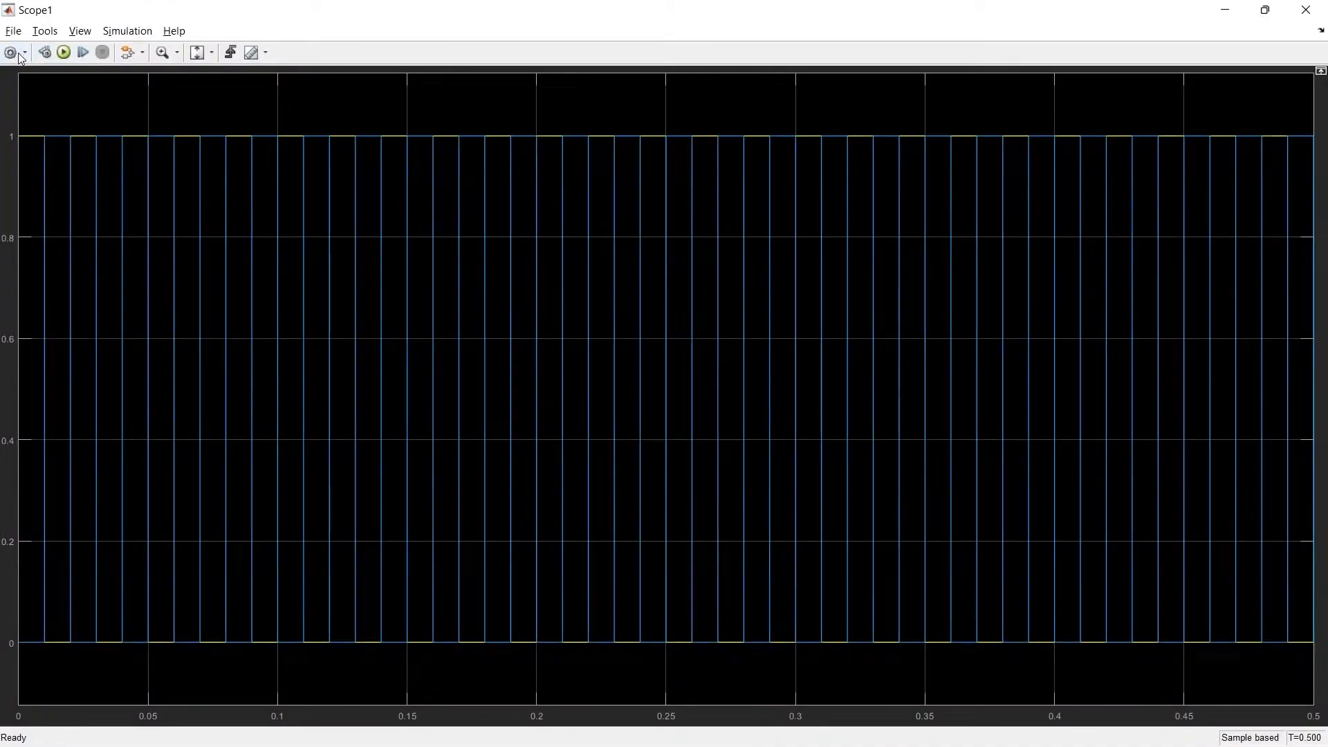
Step: Change the scope layout to two stacked displays so each gate pulse has its own plot
{"action": "left_click", "coordinate": [24, 55]}
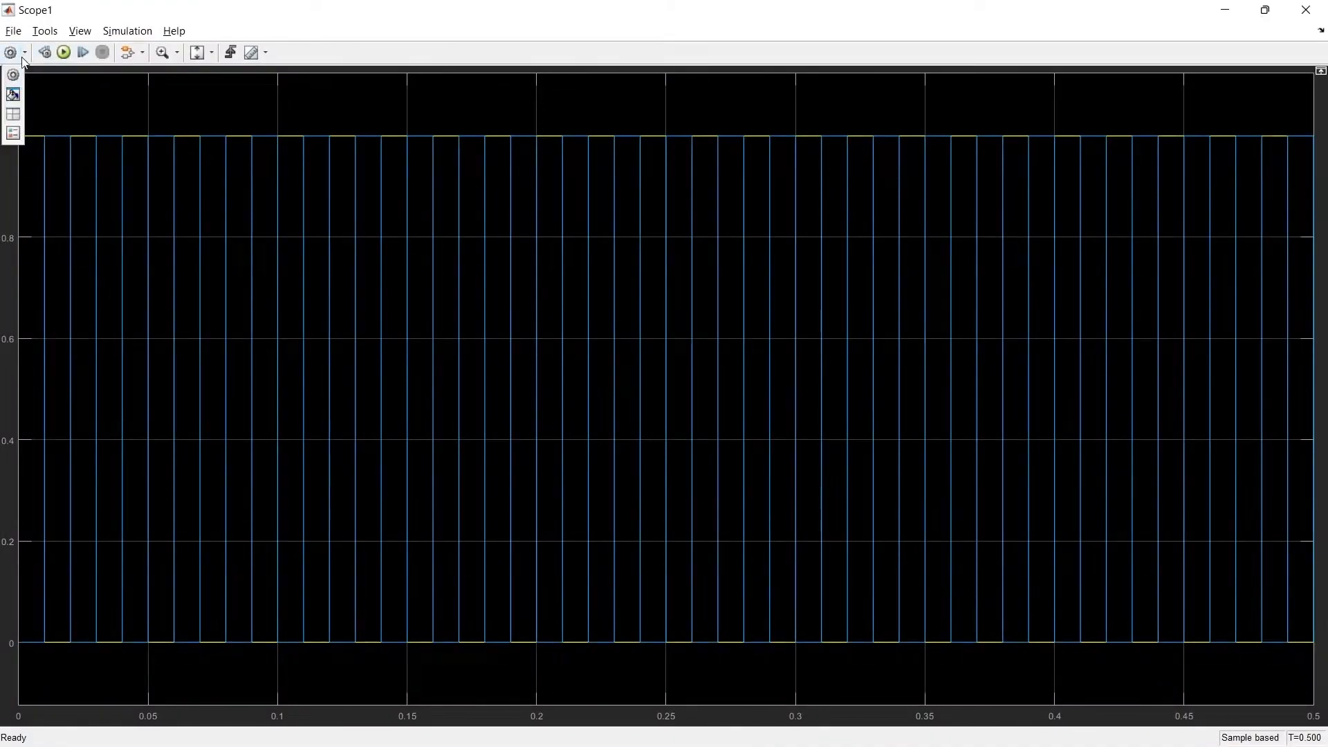
{"action": "left_click", "coordinate": [17, 115]}
{"action": "left_click", "coordinate": [34, 148]}
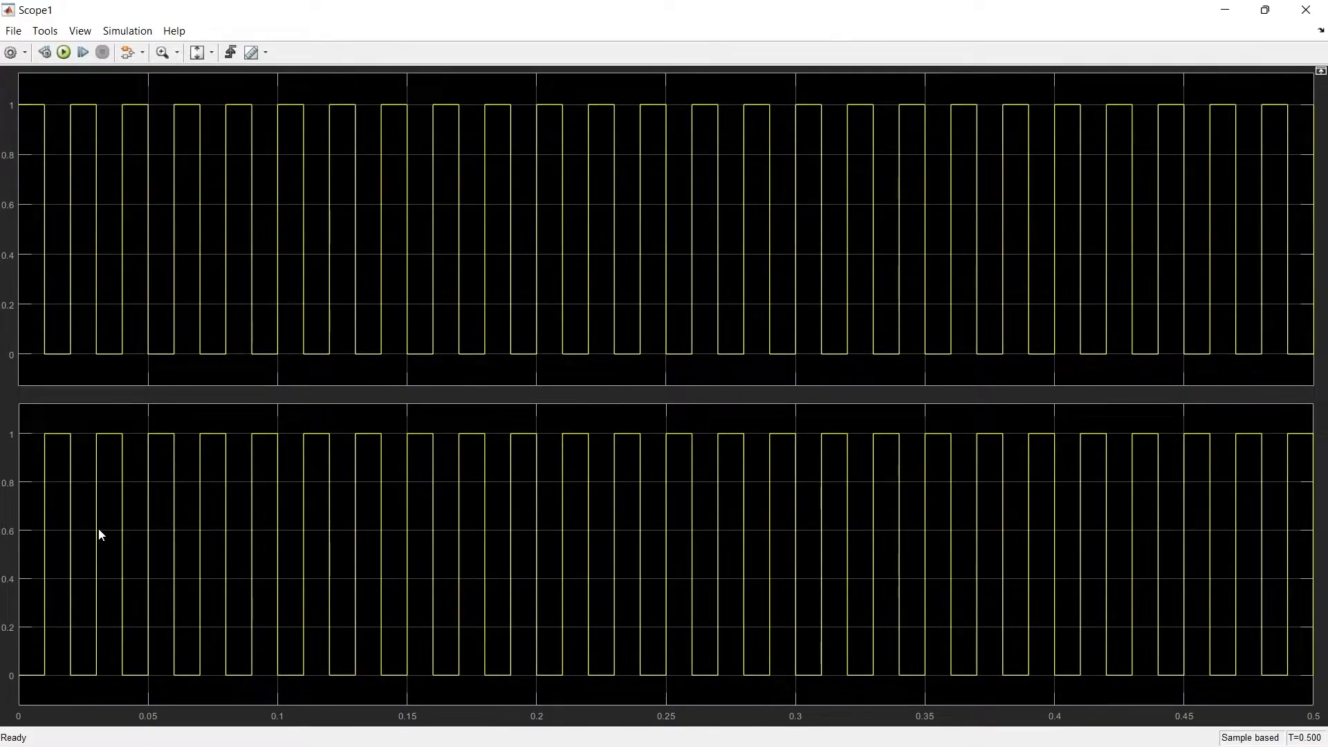
Step: View the load current and voltage waveforms in the load scope, maximized and zoomed in on the first few cycles
{"action": "left_click", "coordinate": [1304, 9]}
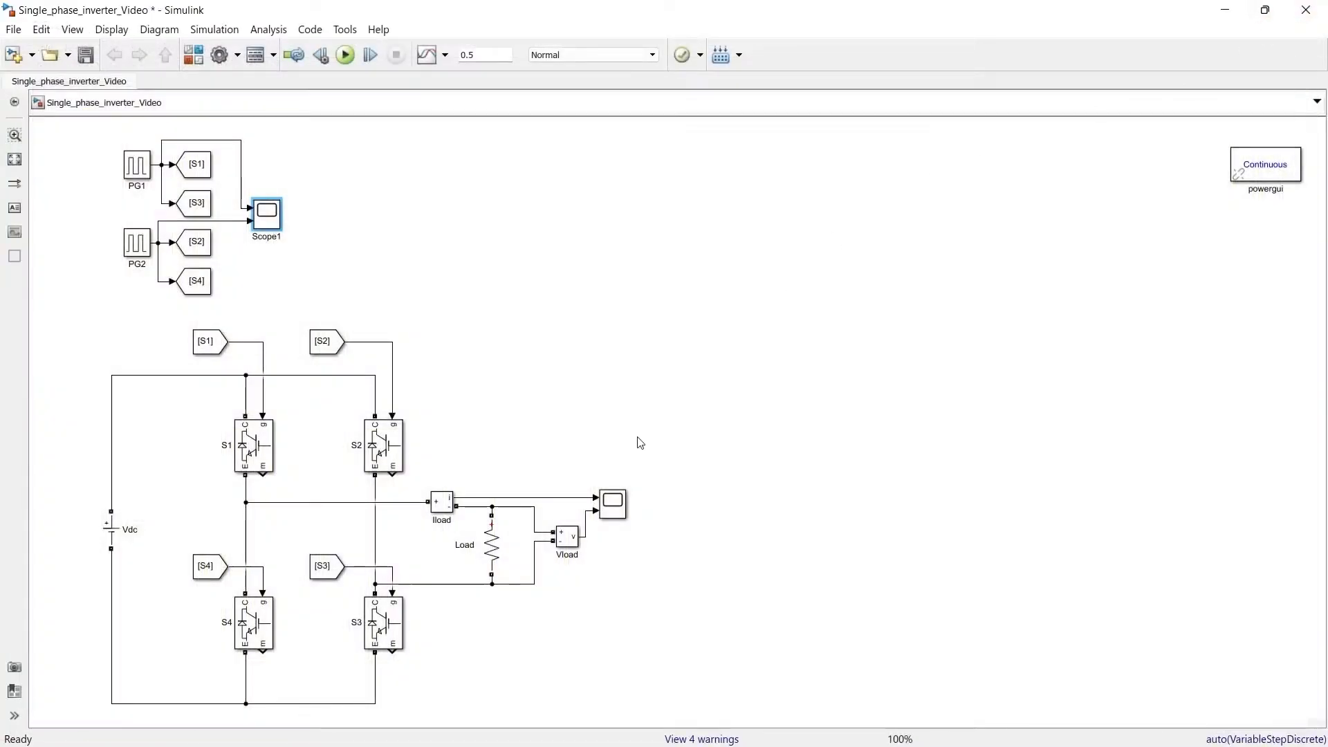
{"action": "double_click", "coordinate": [617, 504]}
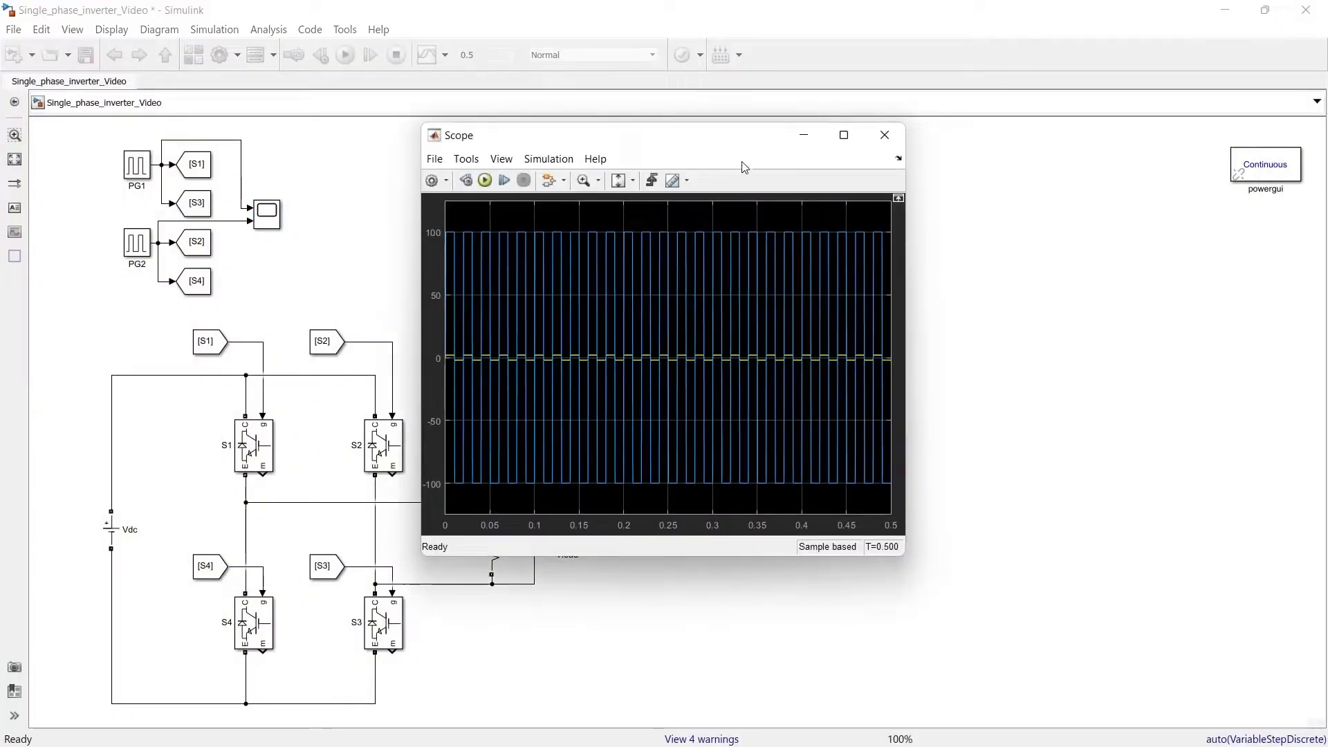
{"action": "left_click", "coordinate": [844, 135]}
{"action": "left_click_drag", "start_coordinate": [247, 387], "coordinate": [51, 391]}
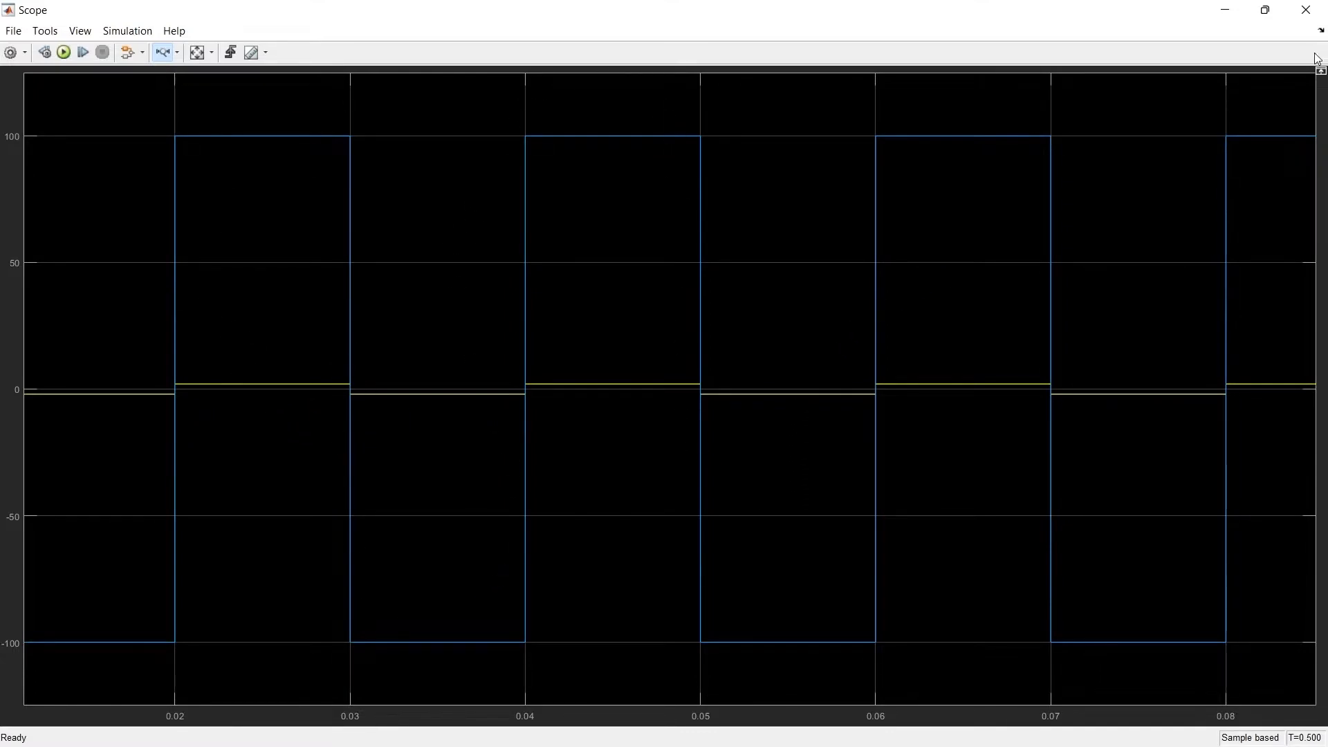
{"action": "left_click", "coordinate": [1306, 10]}
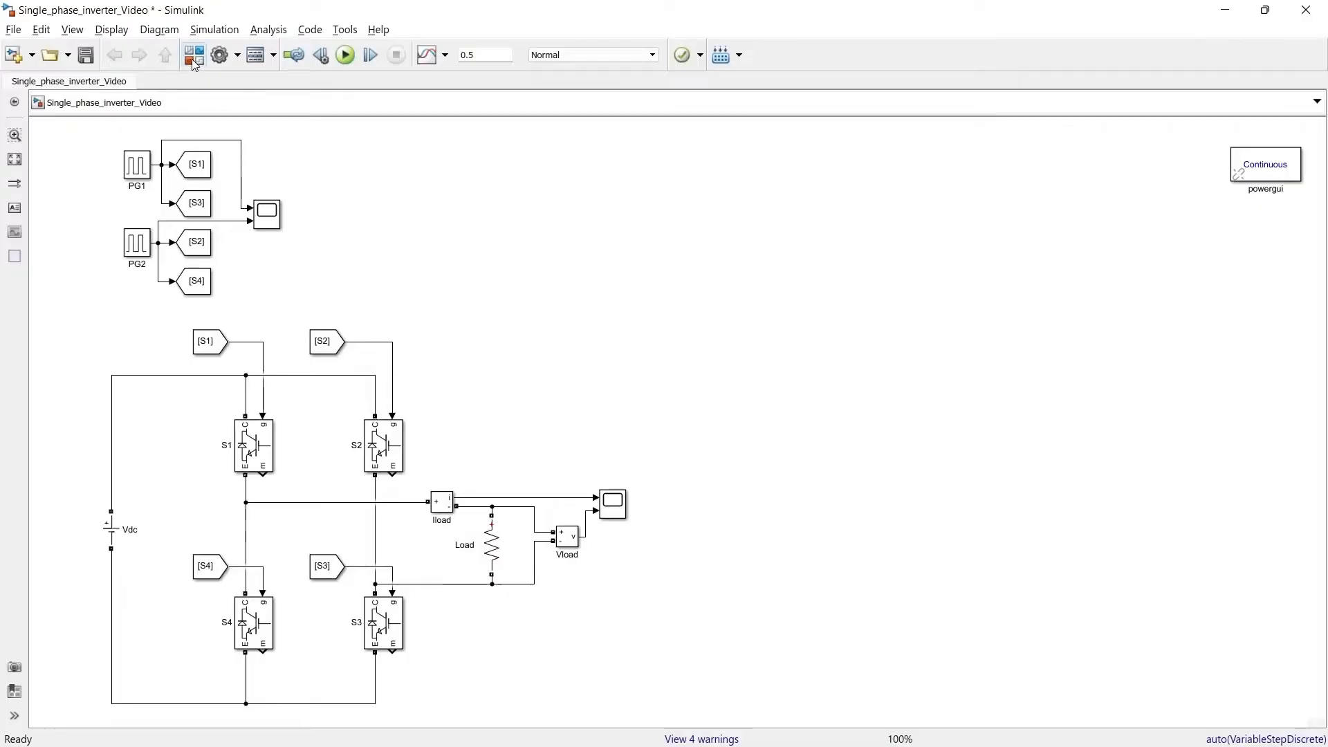
Step: Add a Constant block and a Repeating Sequence block from the Simulink library to the inverter model
{"action": "left_click", "coordinate": [193, 55]}
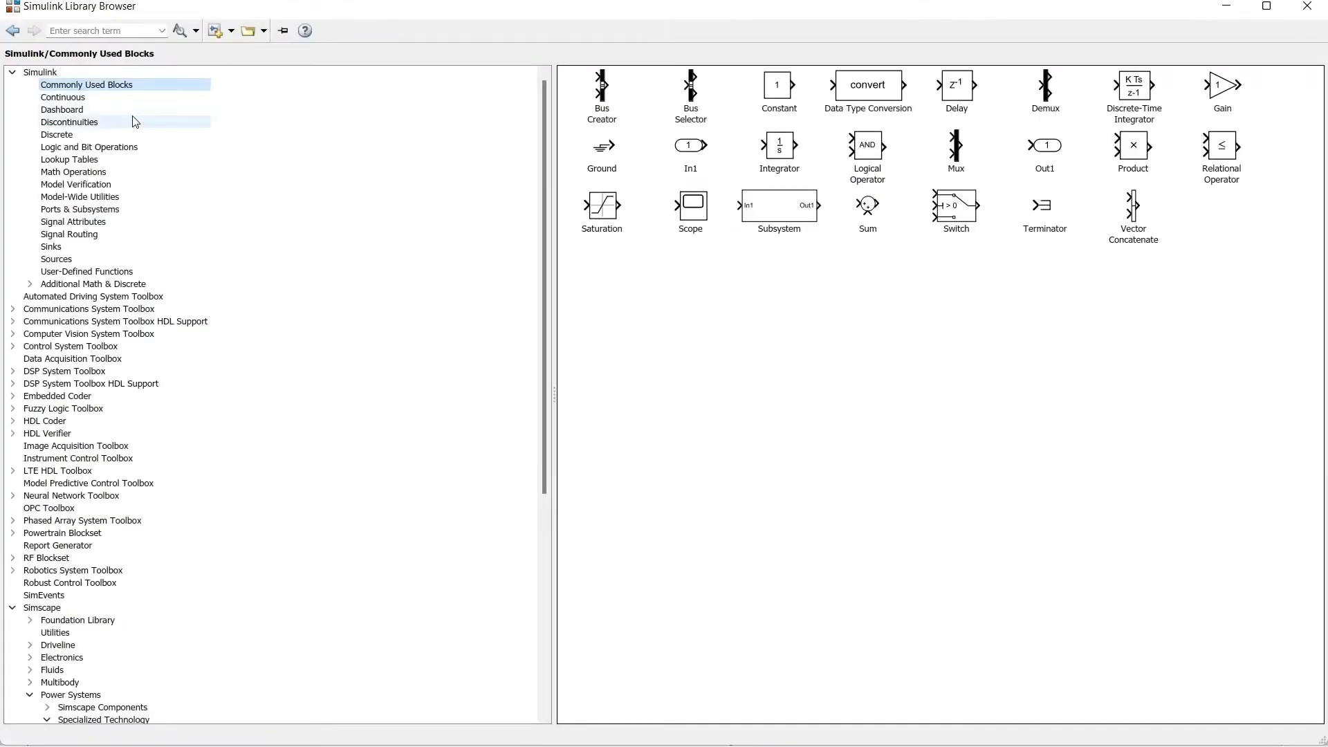
{"action": "right_click", "coordinate": [771, 98]}
{"action": "left_click", "coordinate": [794, 105]}
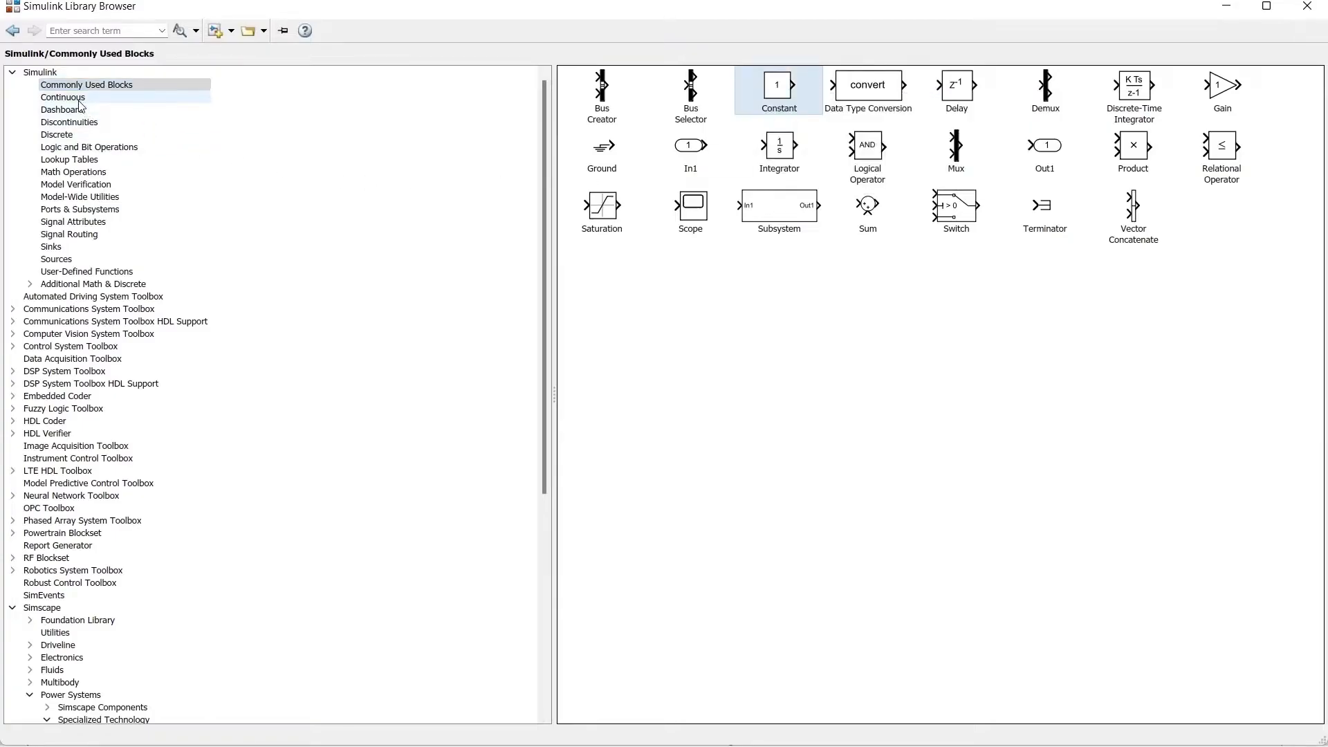
{"action": "left_click", "coordinate": [66, 260]}
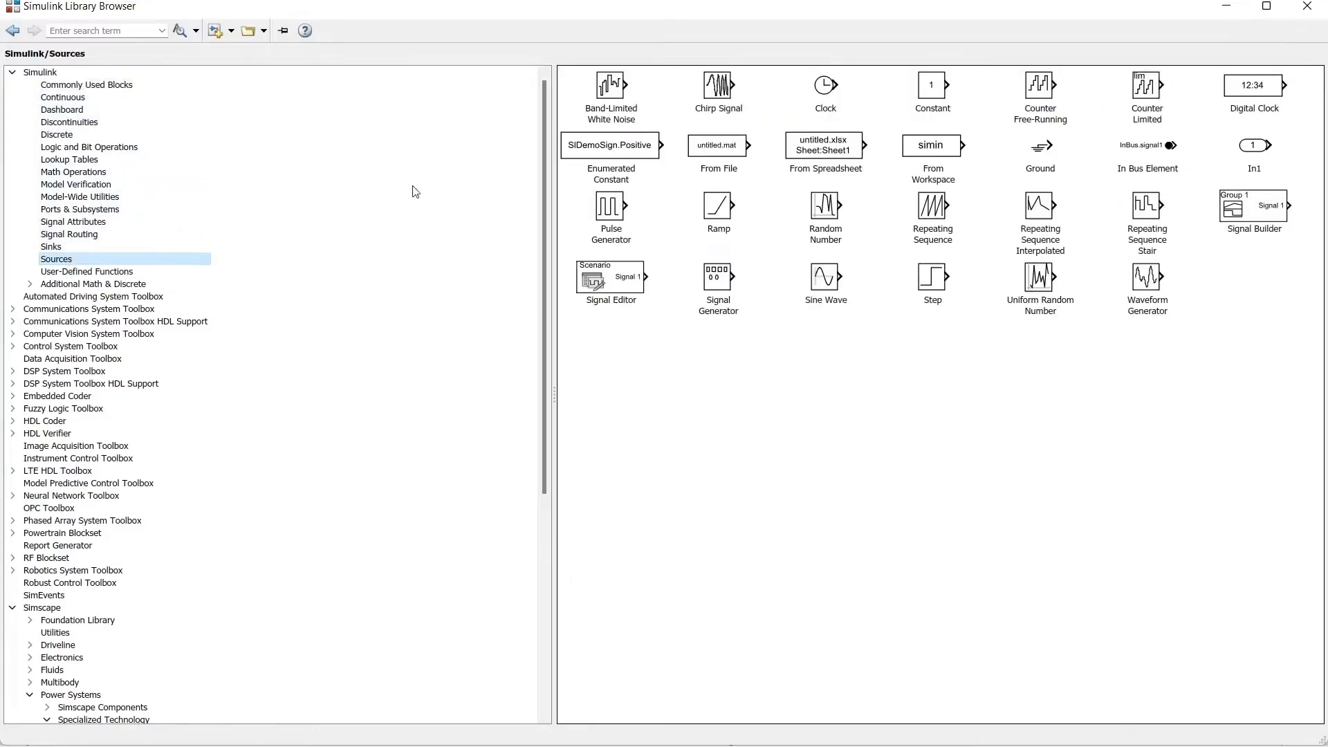
{"action": "right_click", "coordinate": [931, 218]}
{"action": "key", "text": "Escape"}
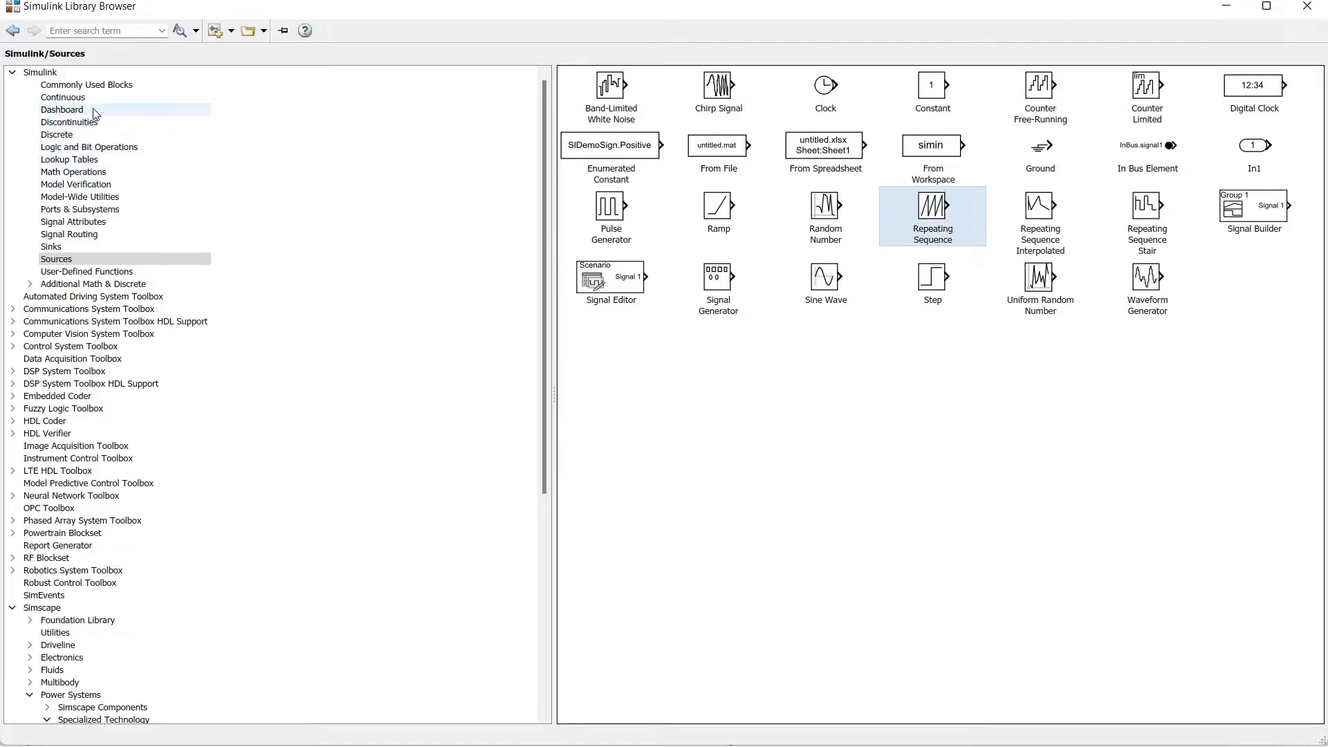
Step: Add a Relational Operator and a Logical Operator from the Logic and Bit Operations library to the model
{"action": "left_click", "coordinate": [76, 152]}
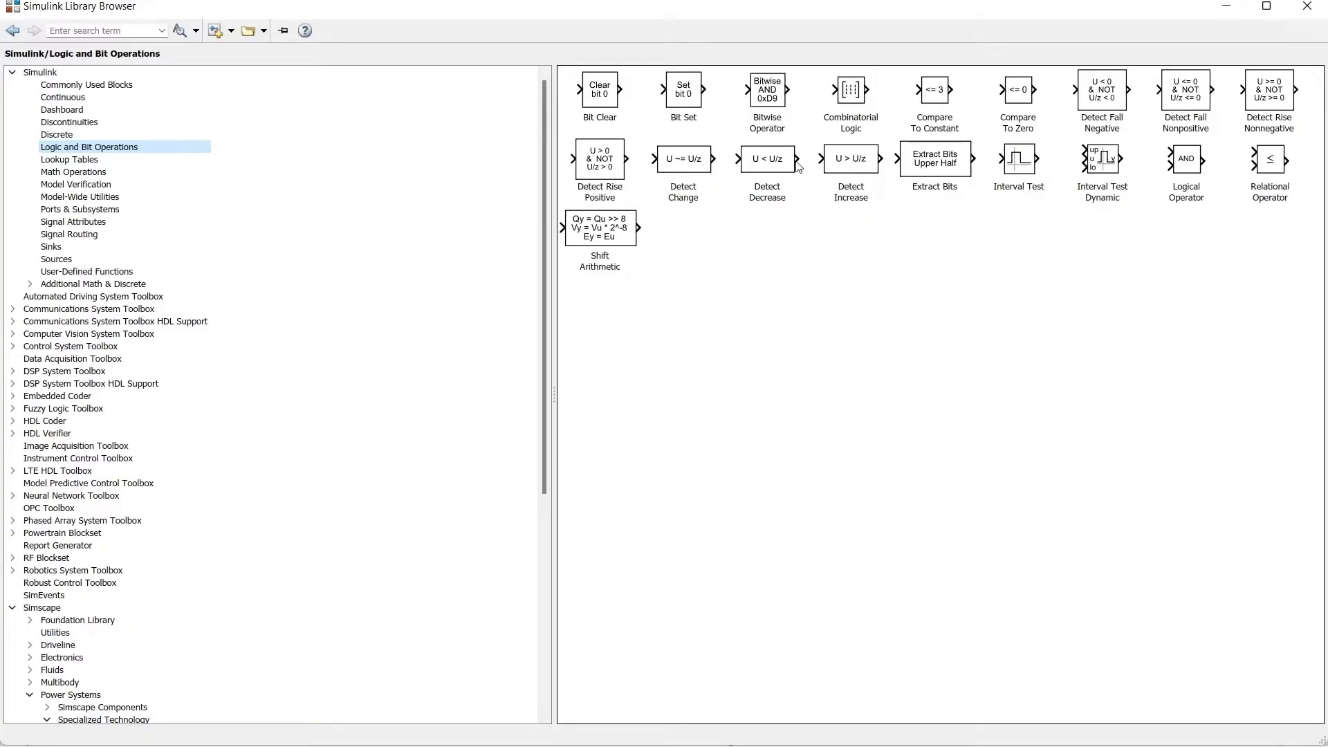
{"action": "left_click", "coordinate": [1262, 176]}
{"action": "right_click", "coordinate": [1277, 174]}
{"action": "left_click", "coordinate": [1279, 179]}
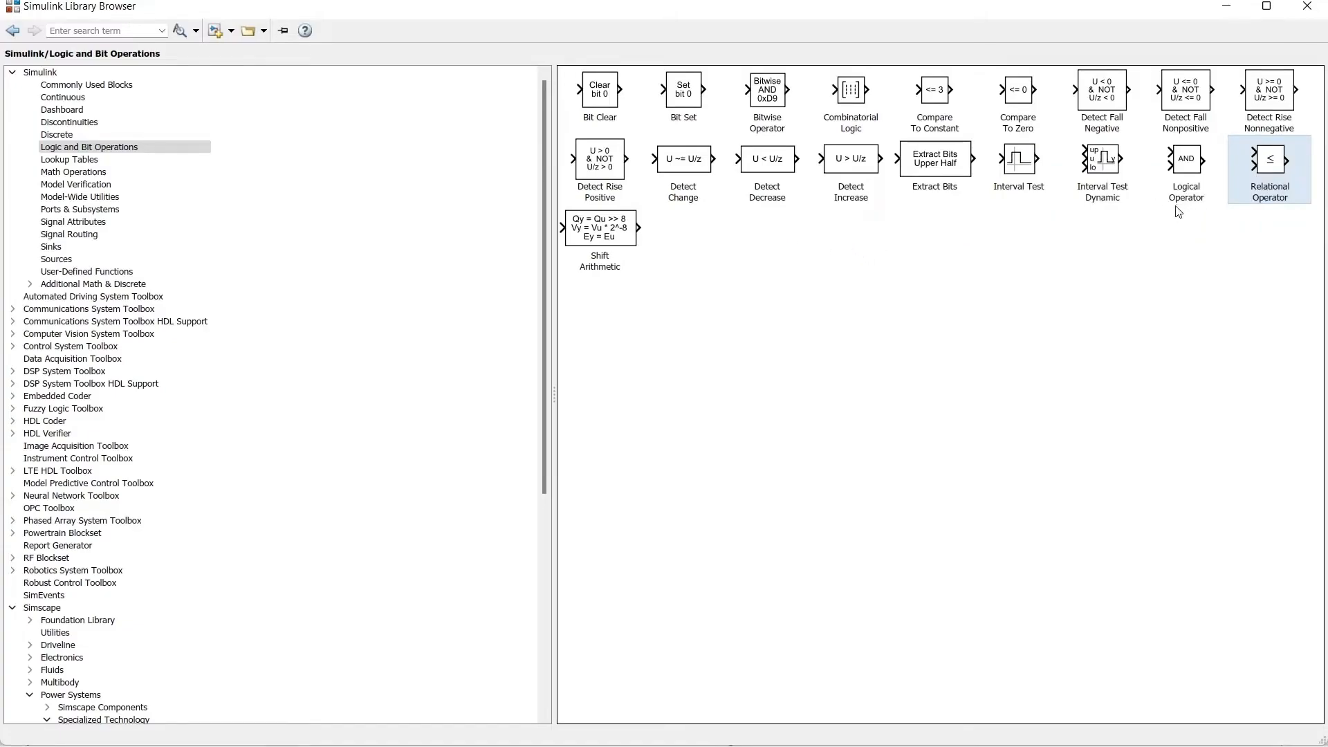
{"action": "left_click", "coordinate": [1187, 170]}
{"action": "right_click", "coordinate": [1187, 170]}
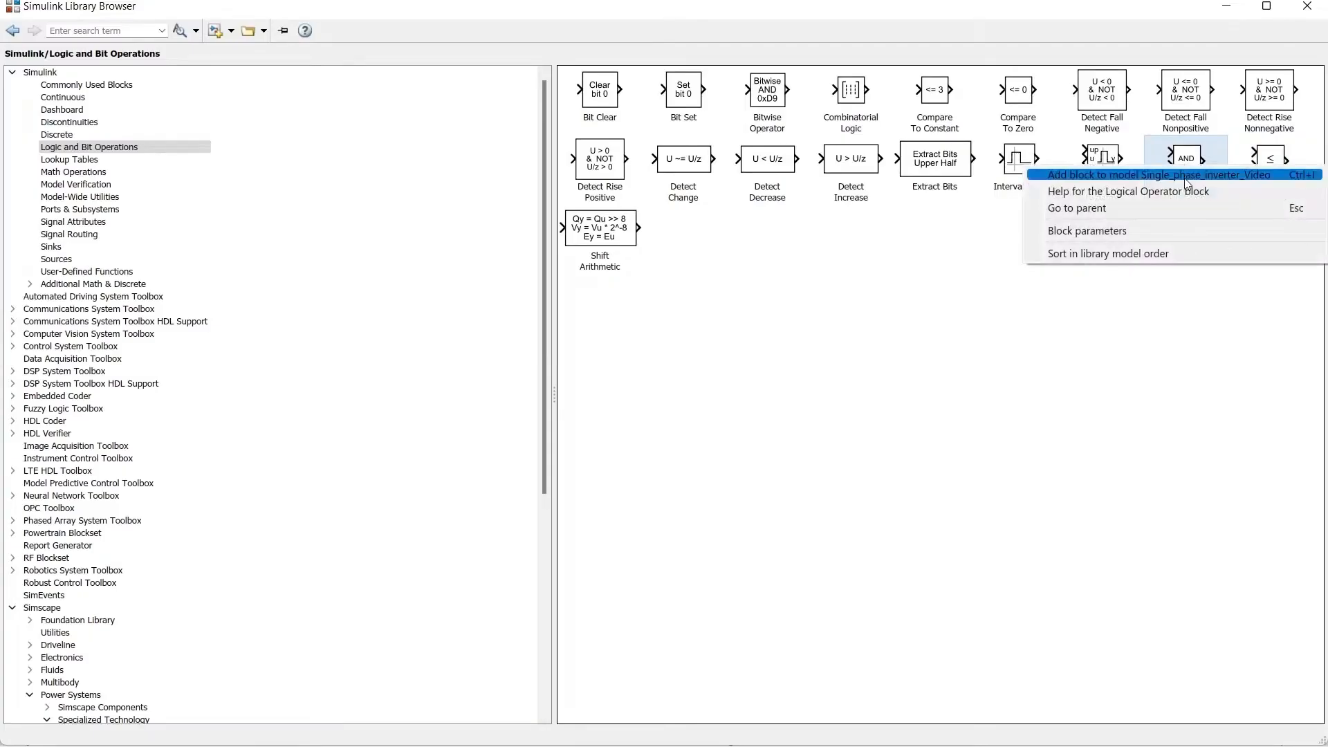
{"action": "left_click", "coordinate": [1187, 178]}
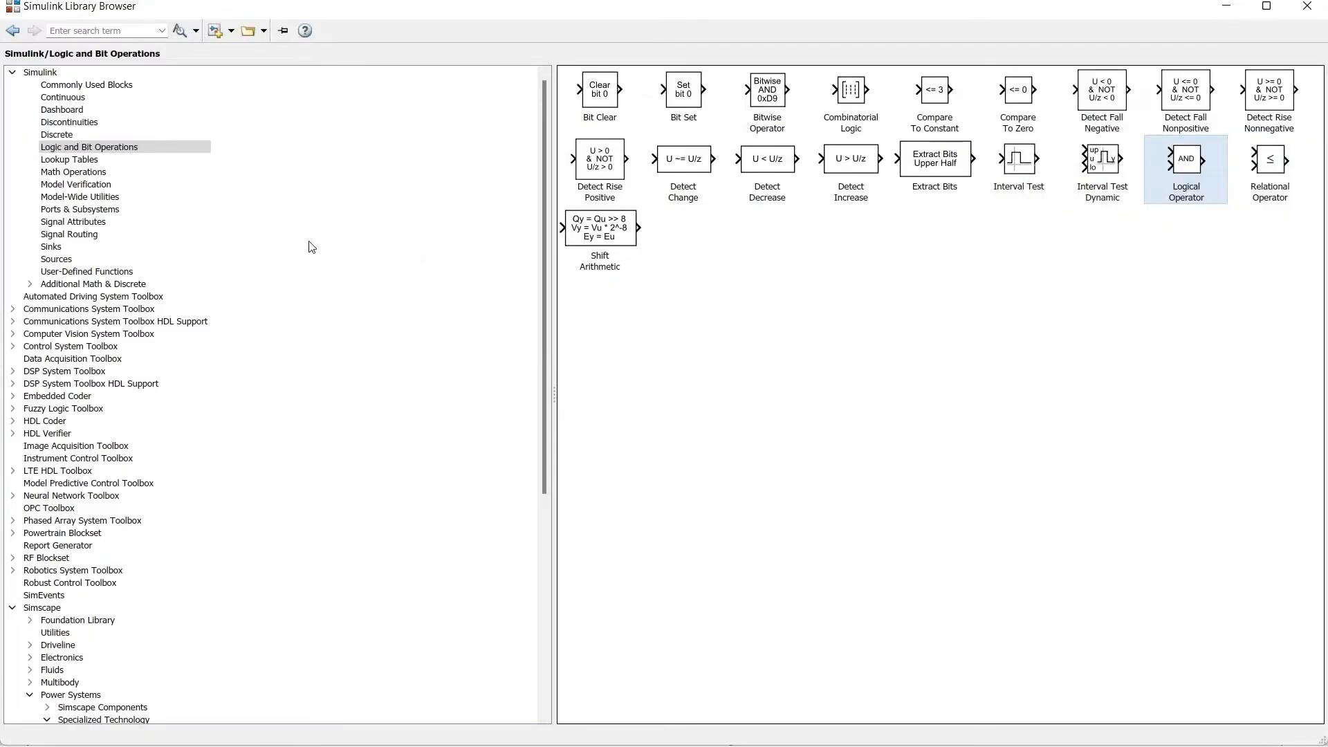
Step: Add a Scope from the Sinks library to the model
{"action": "left_click", "coordinate": [55, 259]}
{"action": "left_click", "coordinate": [51, 246]}
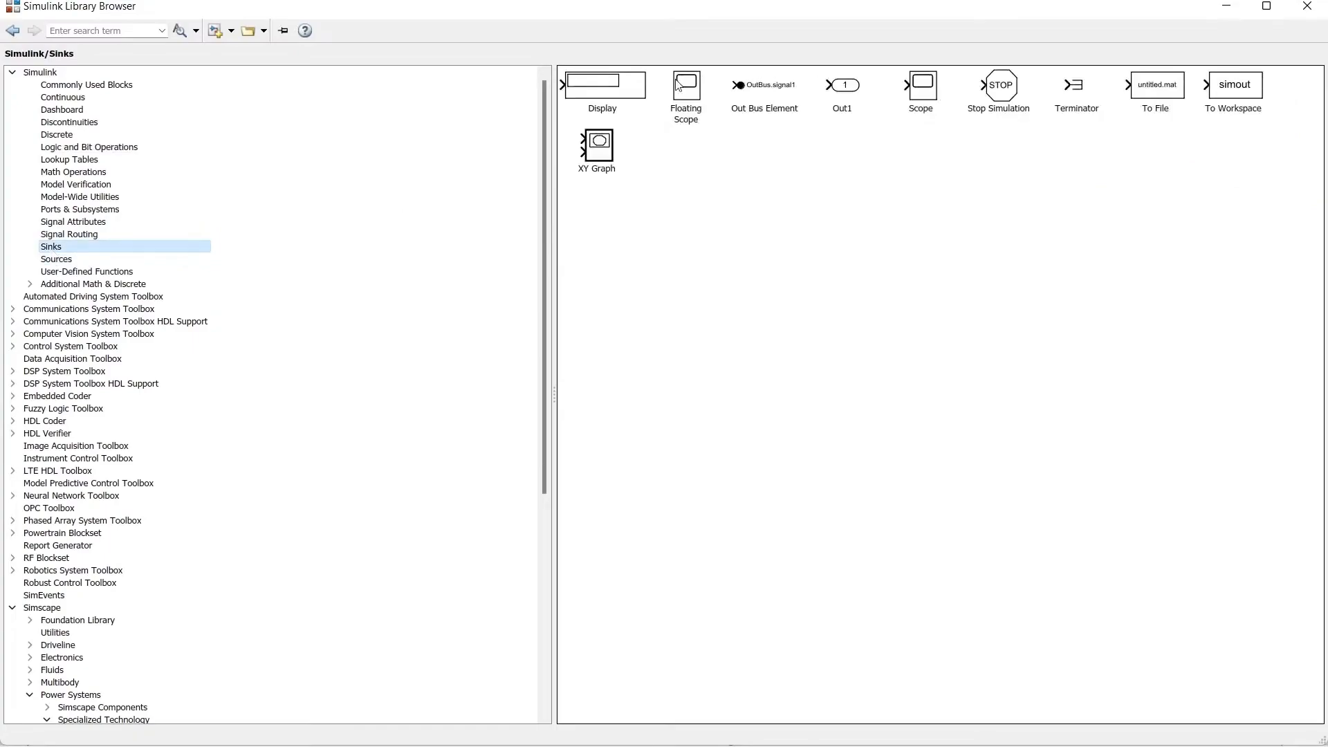
{"action": "left_click", "coordinate": [923, 86]}
{"action": "right_click", "coordinate": [924, 83]}
{"action": "left_click", "coordinate": [928, 93]}
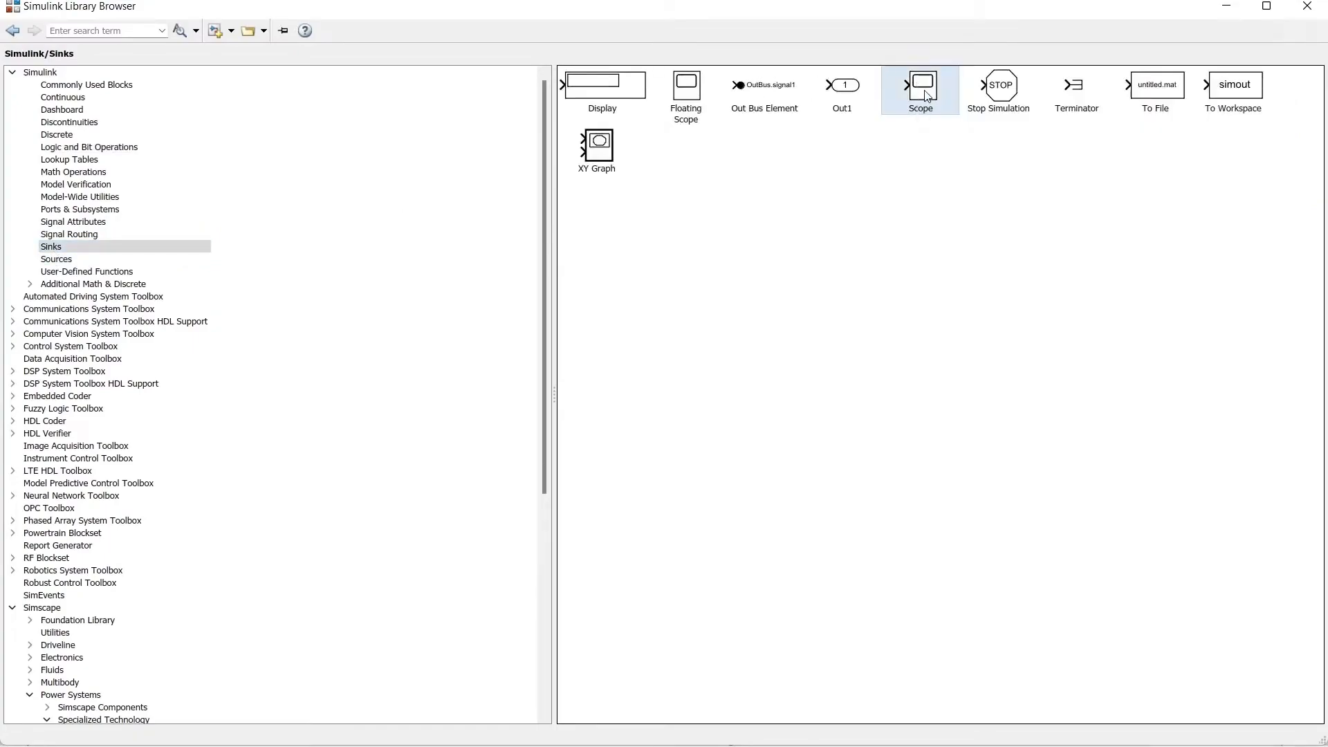
Step: Arrange the new blocks above the bridge so the constant and triangular wave feed a greater-than comparator, with all three signals wired to the scope
{"action": "key", "text": "alt+Tab"}
{"action": "left_click_drag", "start_coordinate": [681, 420], "coordinate": [631, 344]}
{"action": "left_click", "coordinate": [678, 423]}
{"action": "left_click_drag", "start_coordinate": [678, 423], "coordinate": [621, 420]}
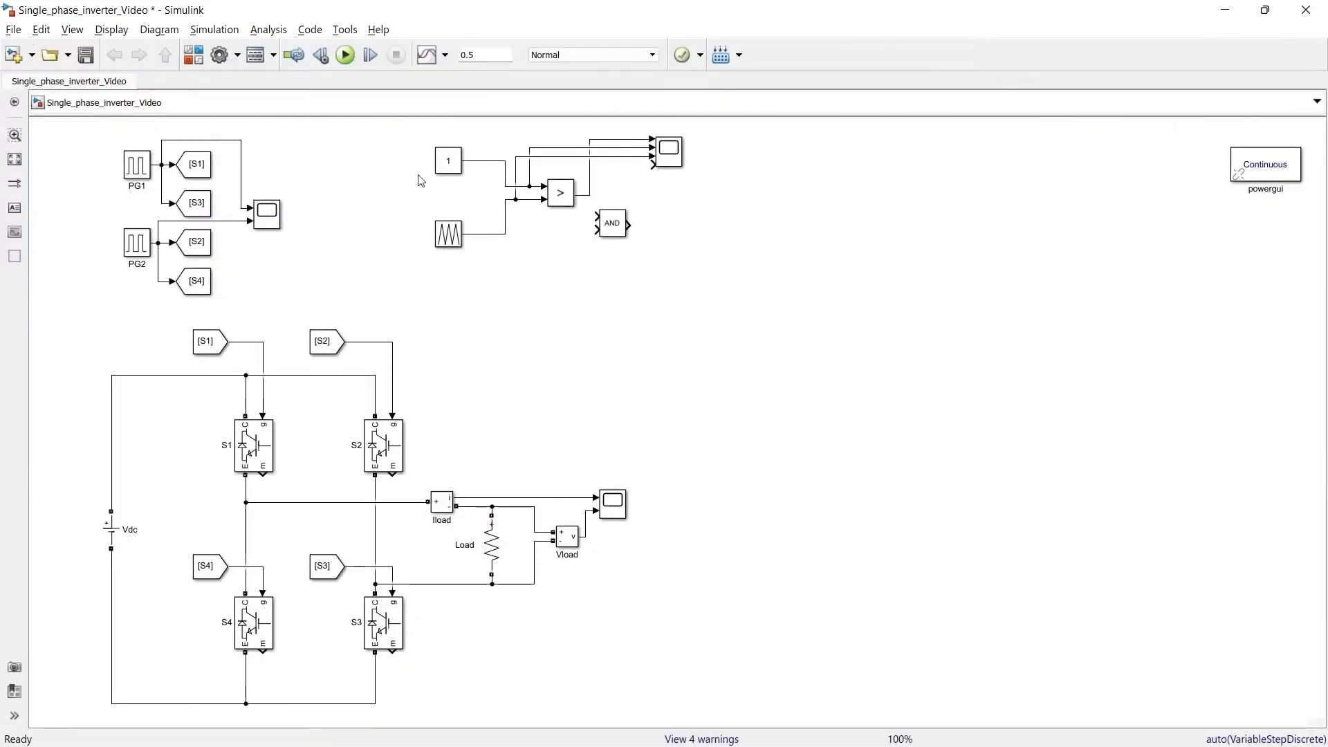
Step: Examine the parameters of the Constant block and the Repeating Sequence block that feed the comparator
{"action": "double_click", "coordinate": [446, 160]}
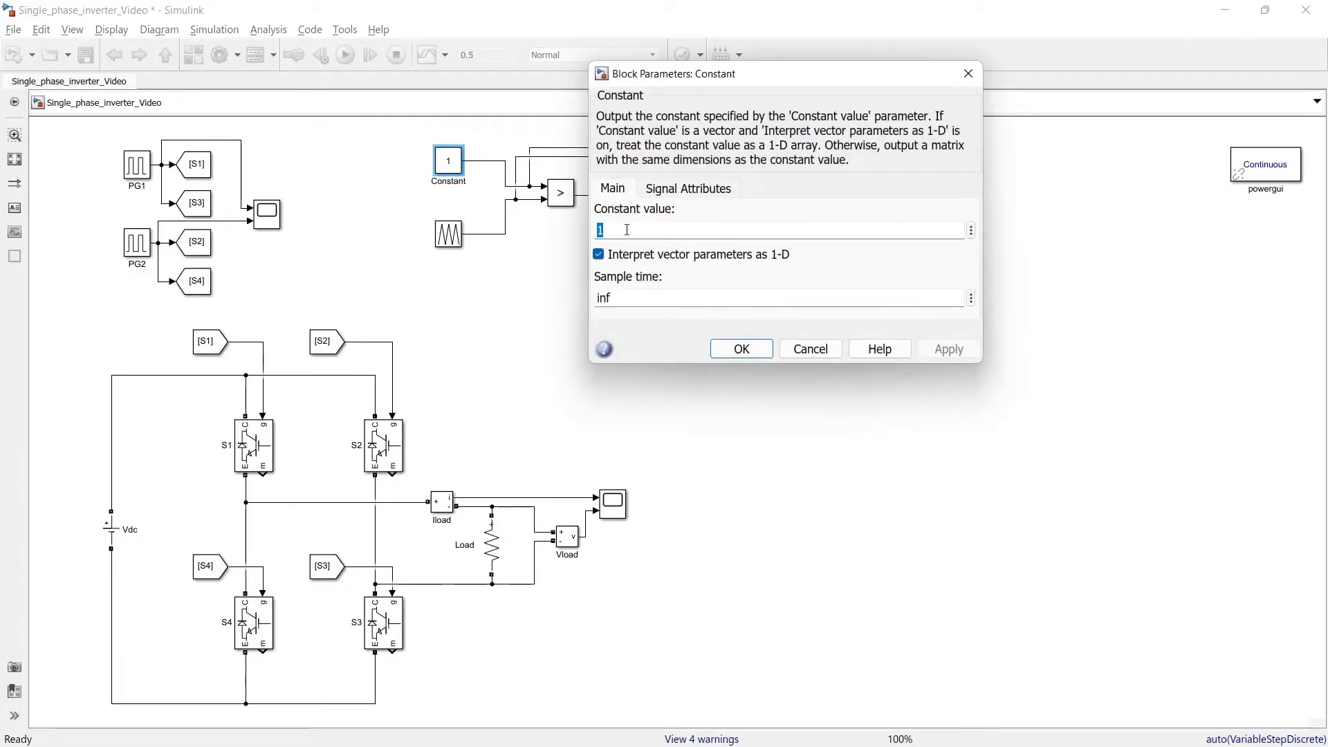
{"action": "left_click", "coordinate": [969, 73]}
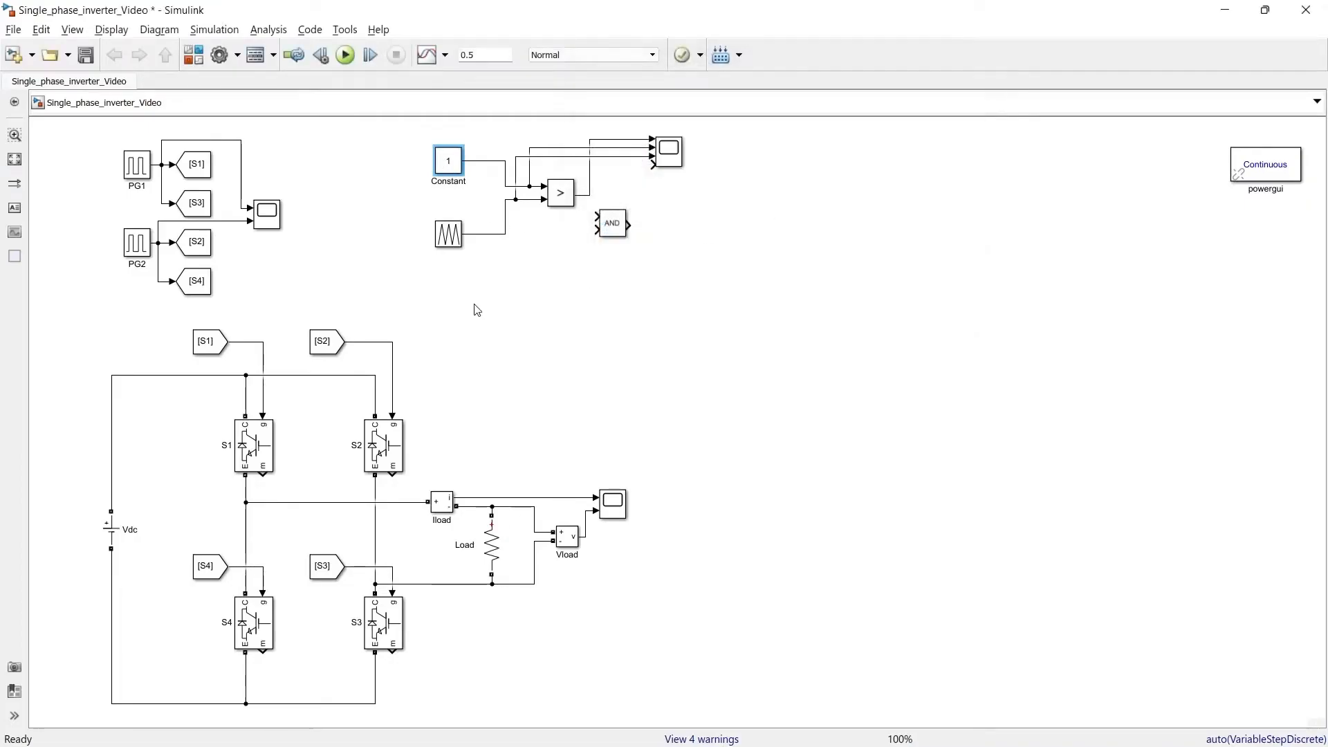
{"action": "left_click", "coordinate": [450, 235]}
{"action": "double_click", "coordinate": [450, 235]}
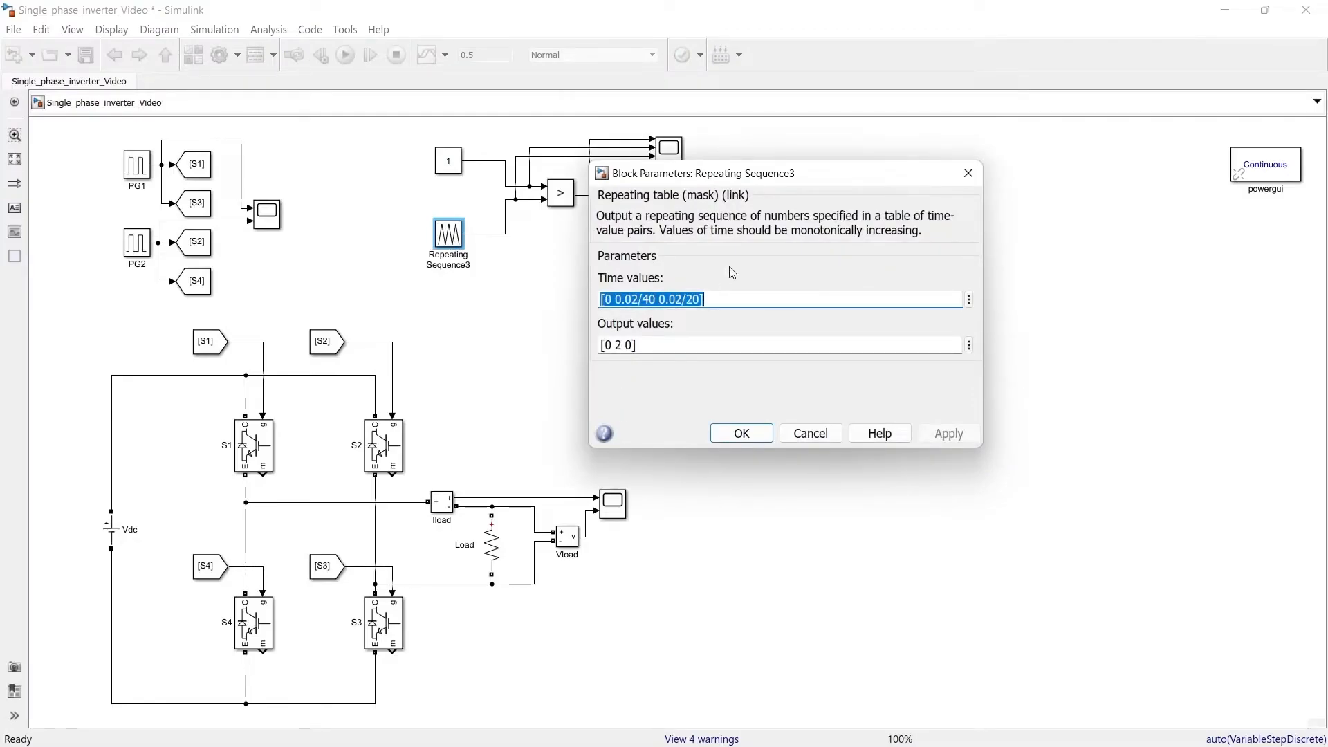
{"action": "left_click", "coordinate": [732, 275]}
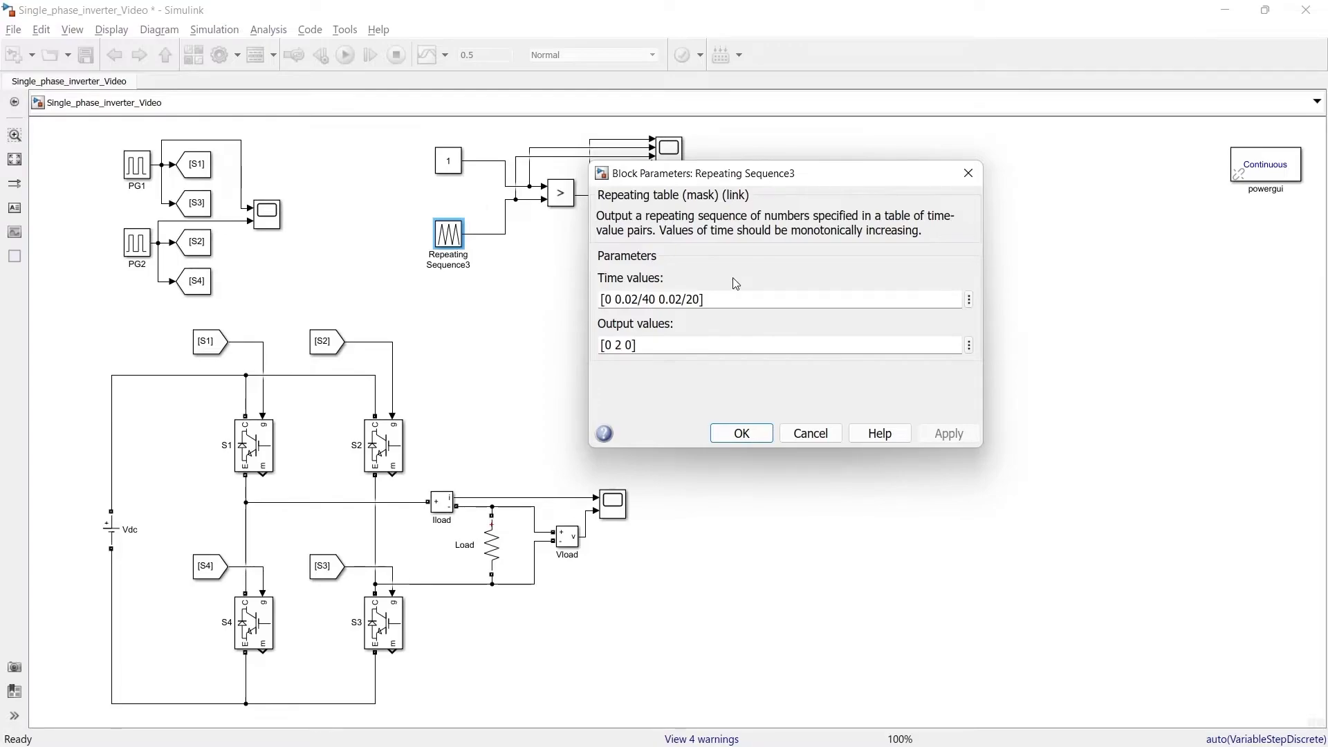
{"action": "key", "text": "Return"}
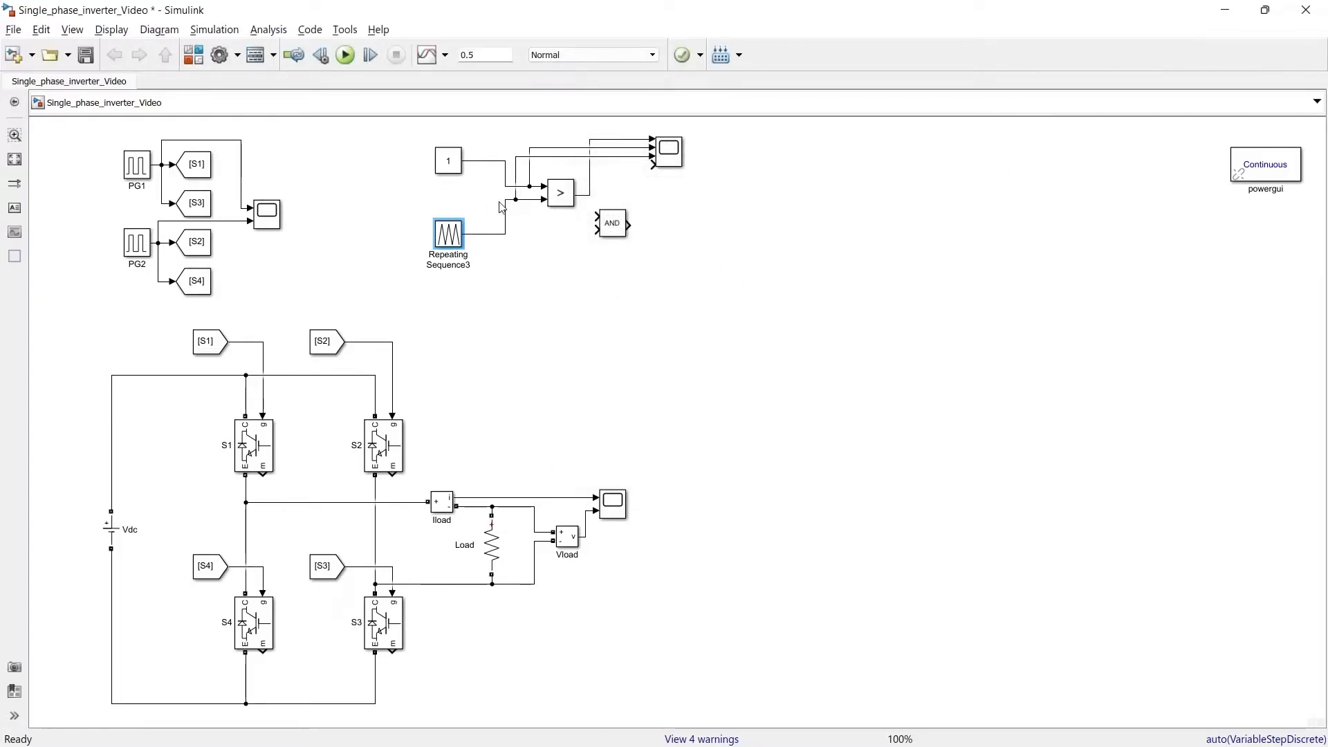
{"action": "left_click", "coordinate": [448, 163]}
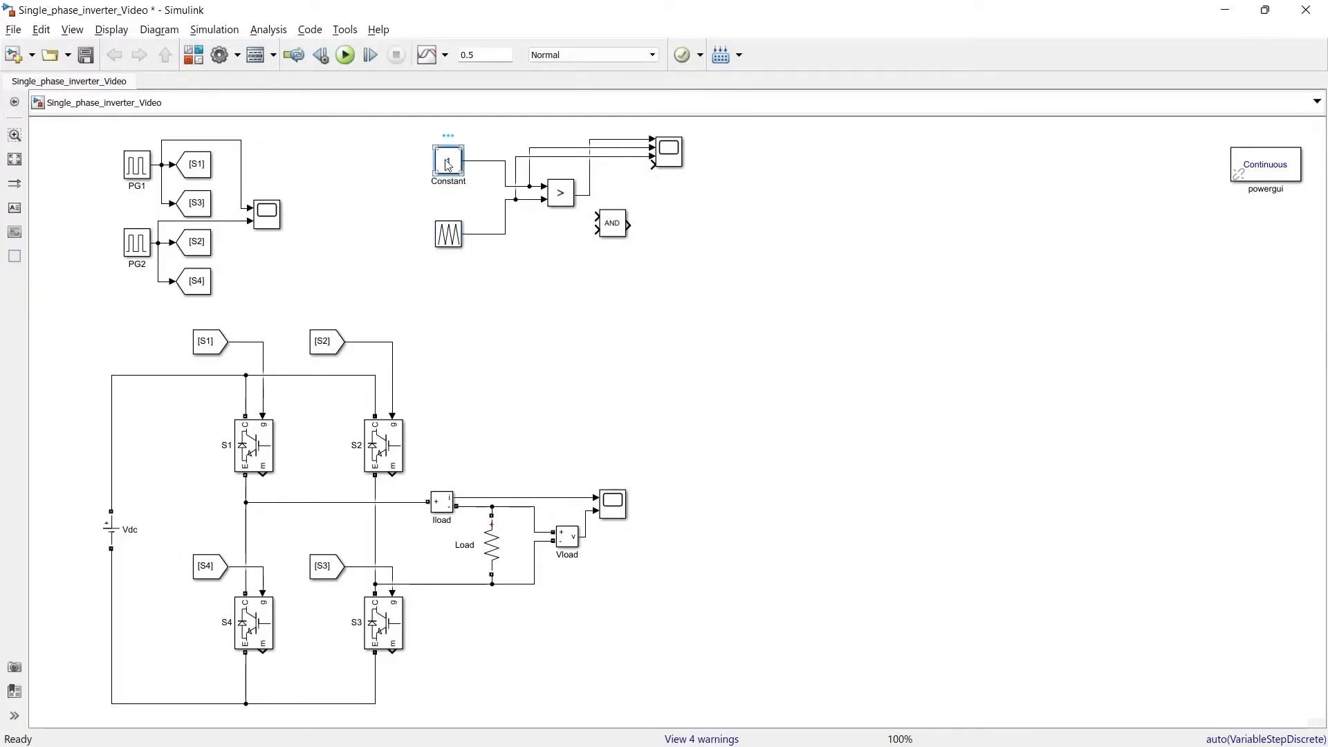
{"action": "left_click", "coordinate": [450, 242]}
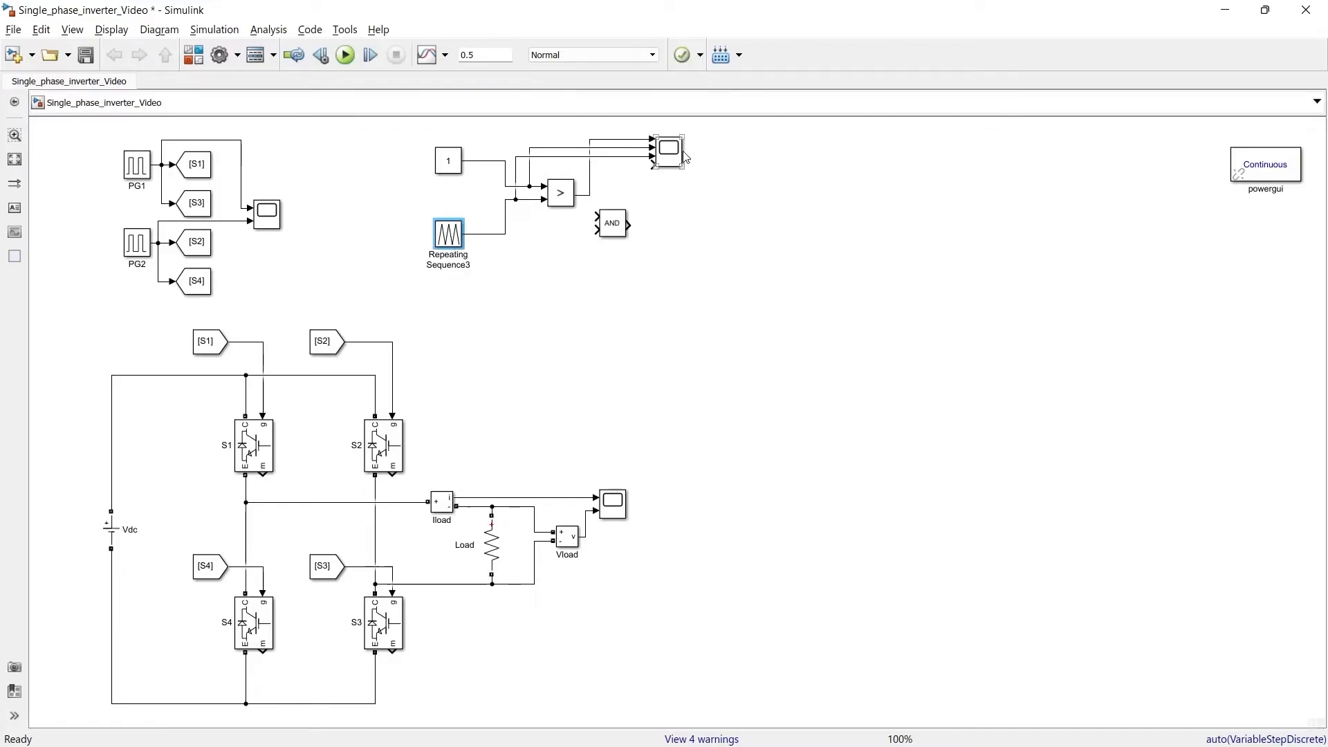
Step: Run the simulation and view the comparator output, constant and triangular wave in the PWM scope, zoomed in on the start of the time axis
{"action": "left_click", "coordinate": [349, 61]}
{"action": "double_click", "coordinate": [669, 152]}
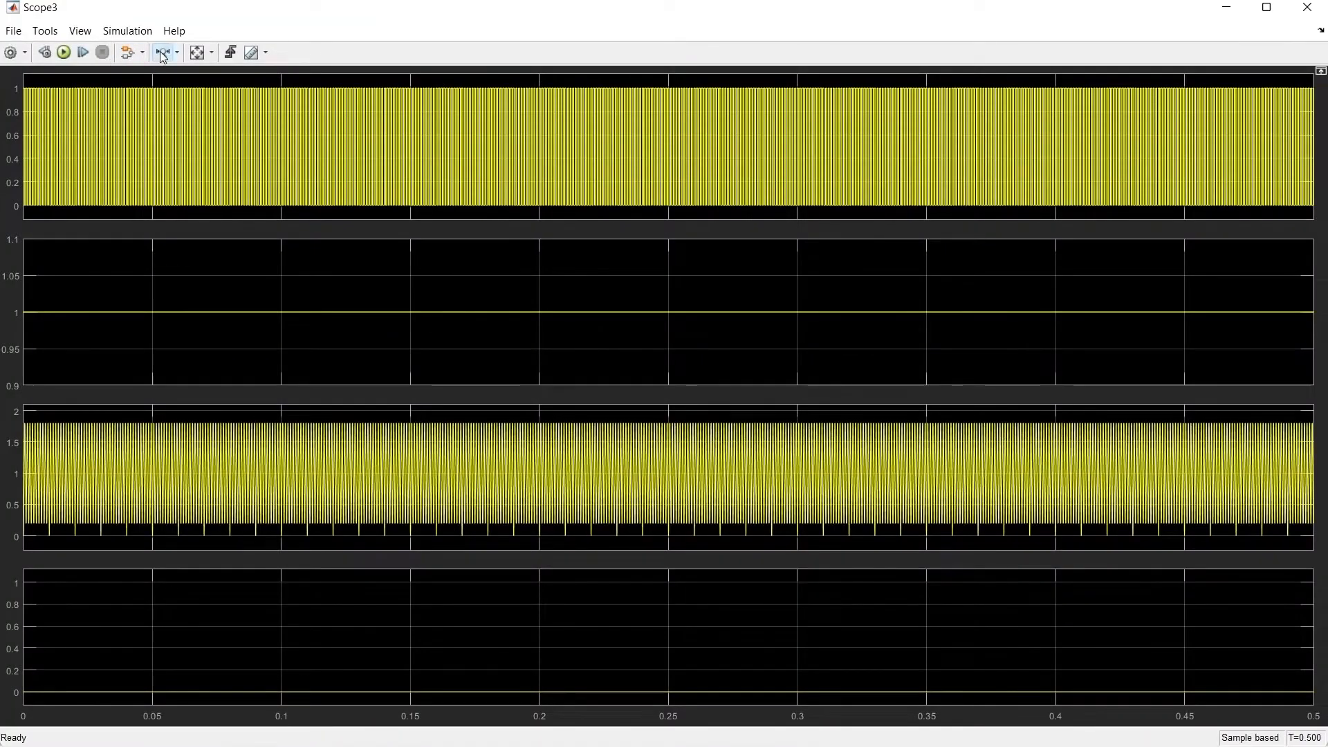
{"action": "left_click", "coordinate": [162, 52]}
{"action": "left_click_drag", "start_coordinate": [90, 119], "coordinate": [15, 127]}
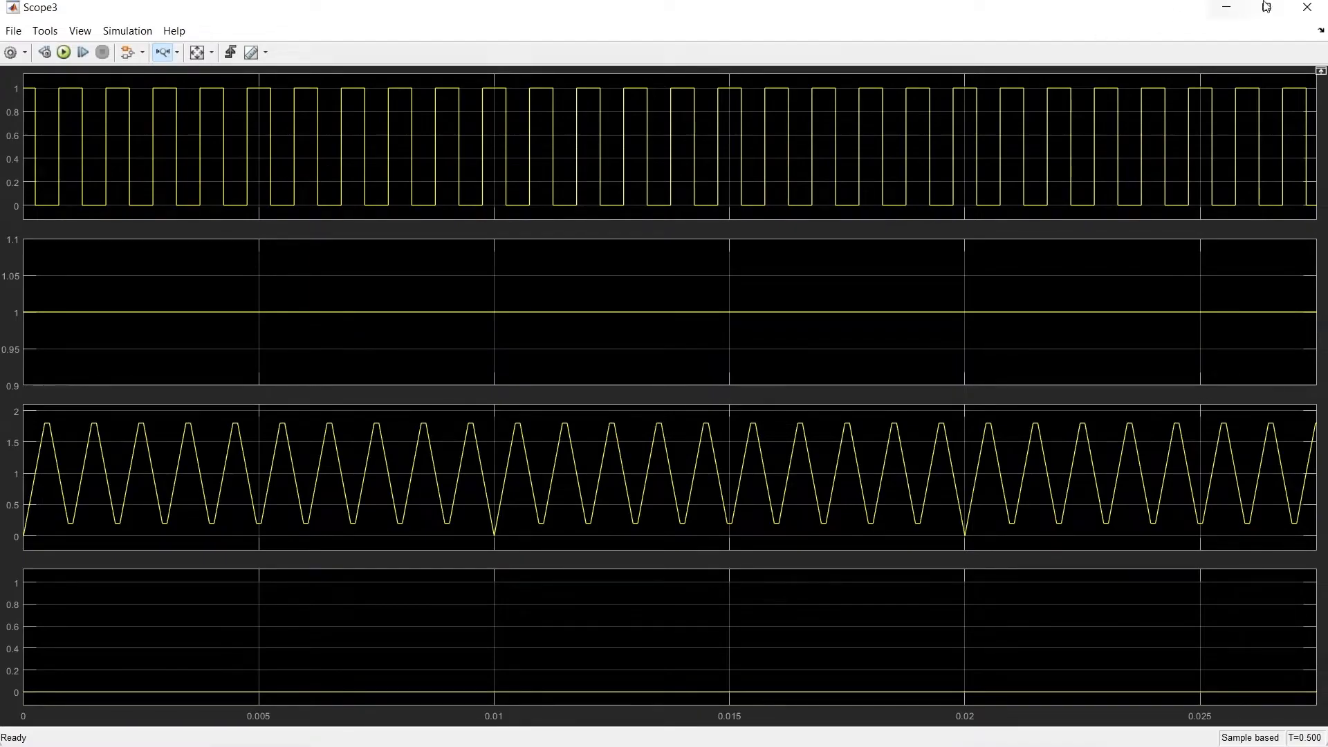
{"action": "left_click", "coordinate": [1314, 7]}
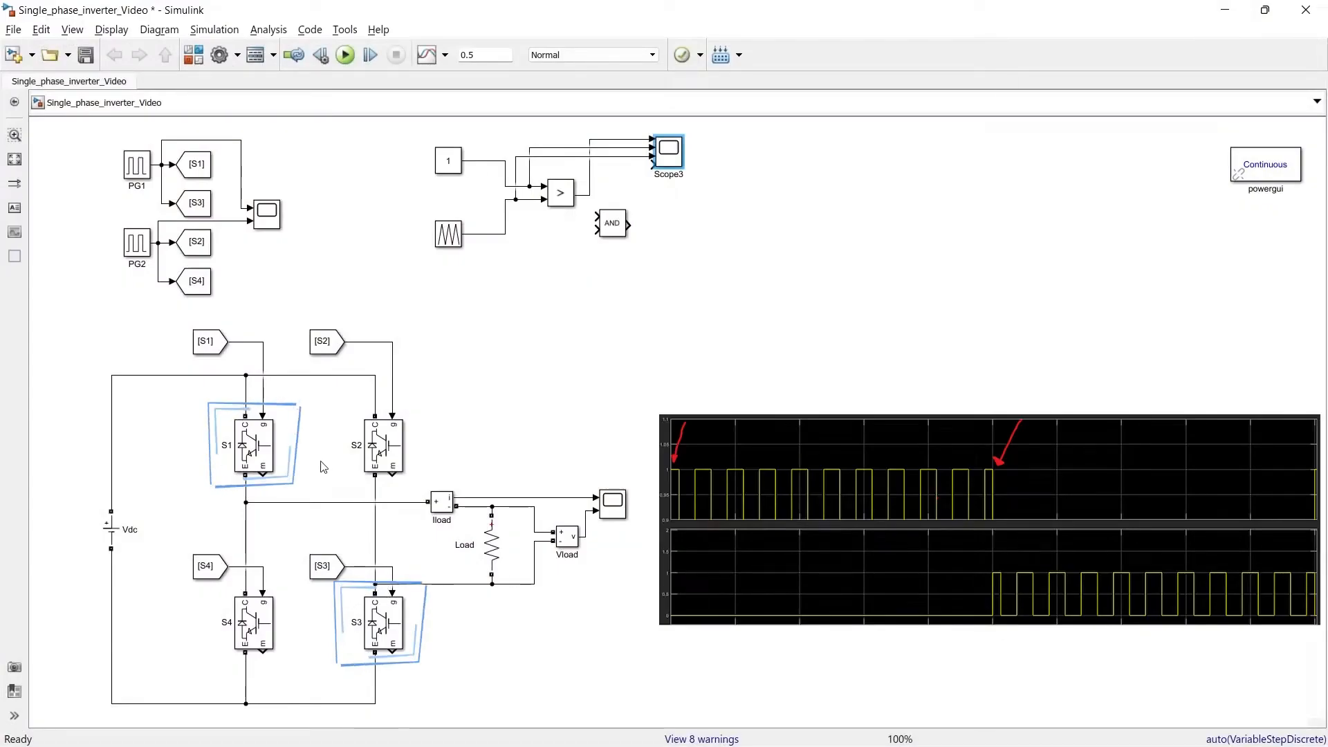
Step: Copy the PG1 pulse generator and place the copy beside the AND block, below the comparator
{"action": "left_click", "coordinate": [394, 441]}
{"action": "left_click", "coordinate": [258, 624]}
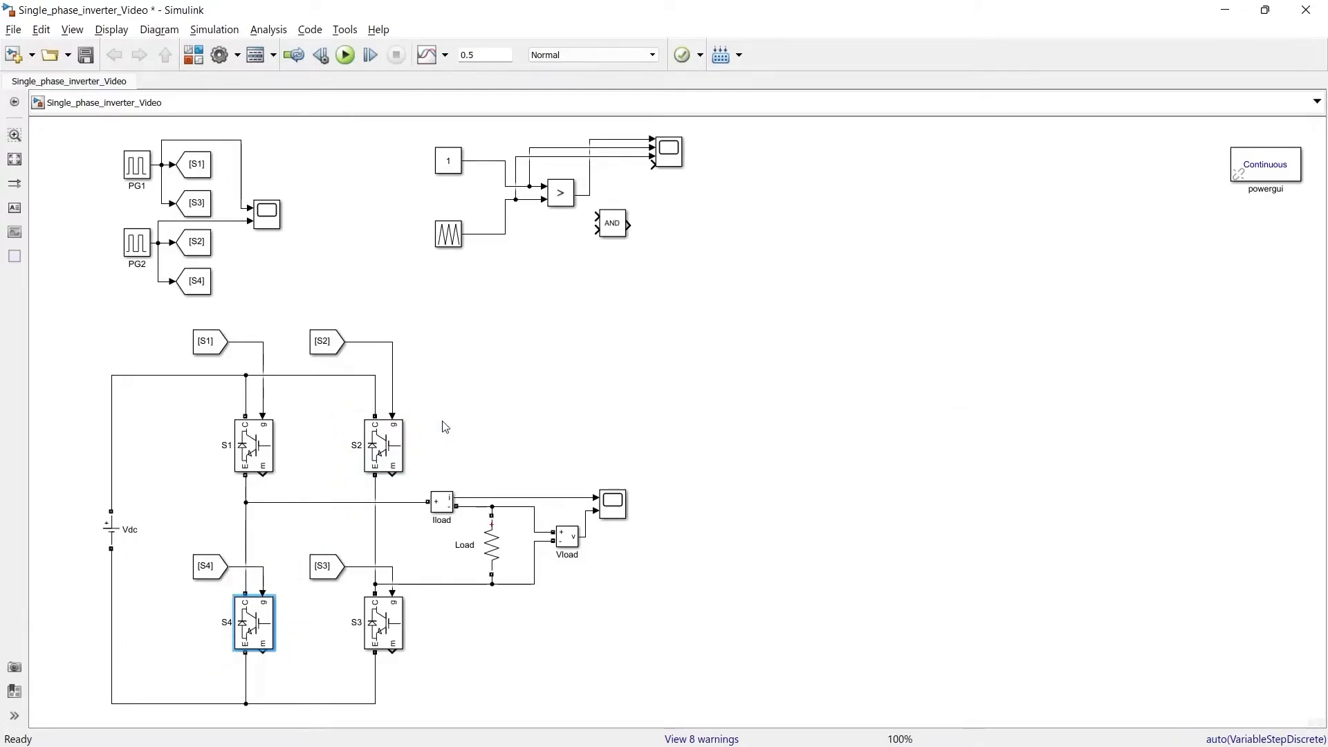
{"action": "left_click", "coordinate": [132, 168]}
{"action": "key", "text": "ctrl+c"}
{"action": "key", "text": "ctrl+v"}
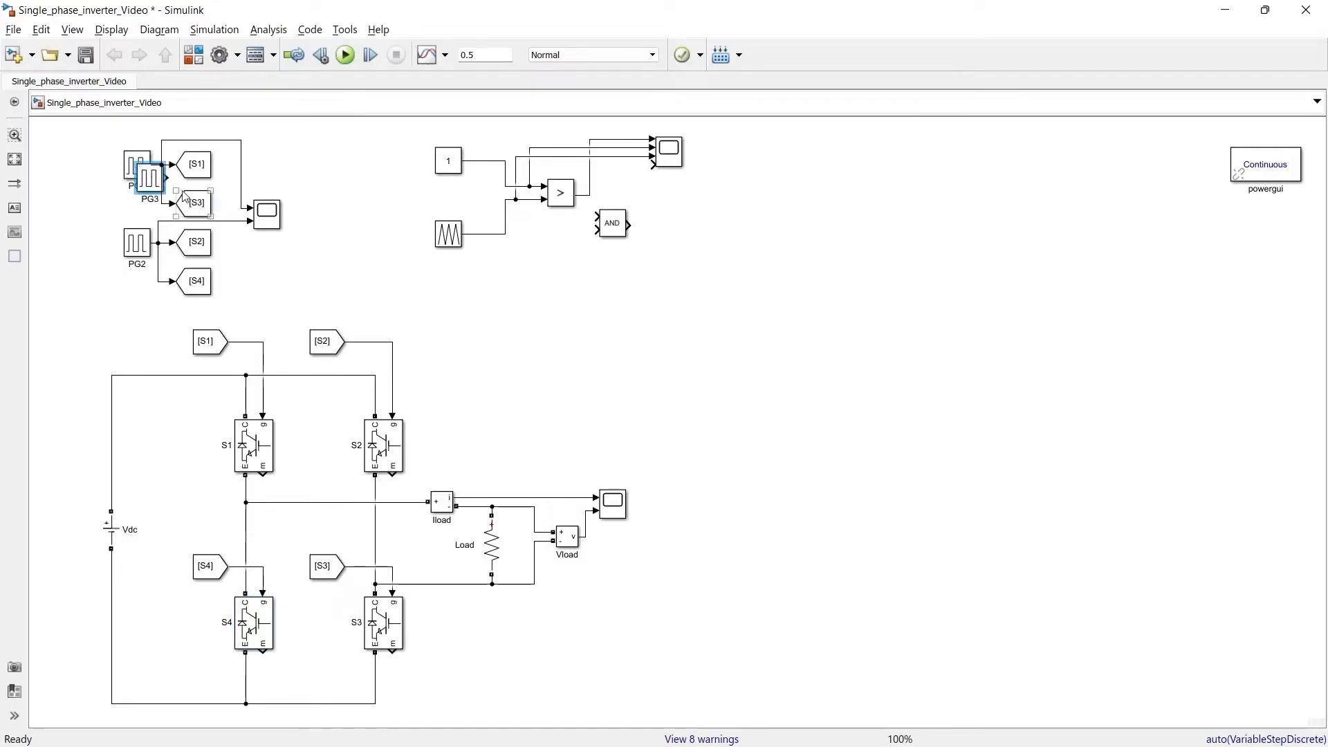
{"action": "left_click_drag", "start_coordinate": [149, 180], "coordinate": [596, 230]}
Step: Wire the comparator output and the copied pulse generator to the AND block, and the AND output to the scope's fourth input
{"action": "left_click_drag", "start_coordinate": [597, 216], "coordinate": [590, 196]}
{"action": "left_click", "coordinate": [564, 259]}
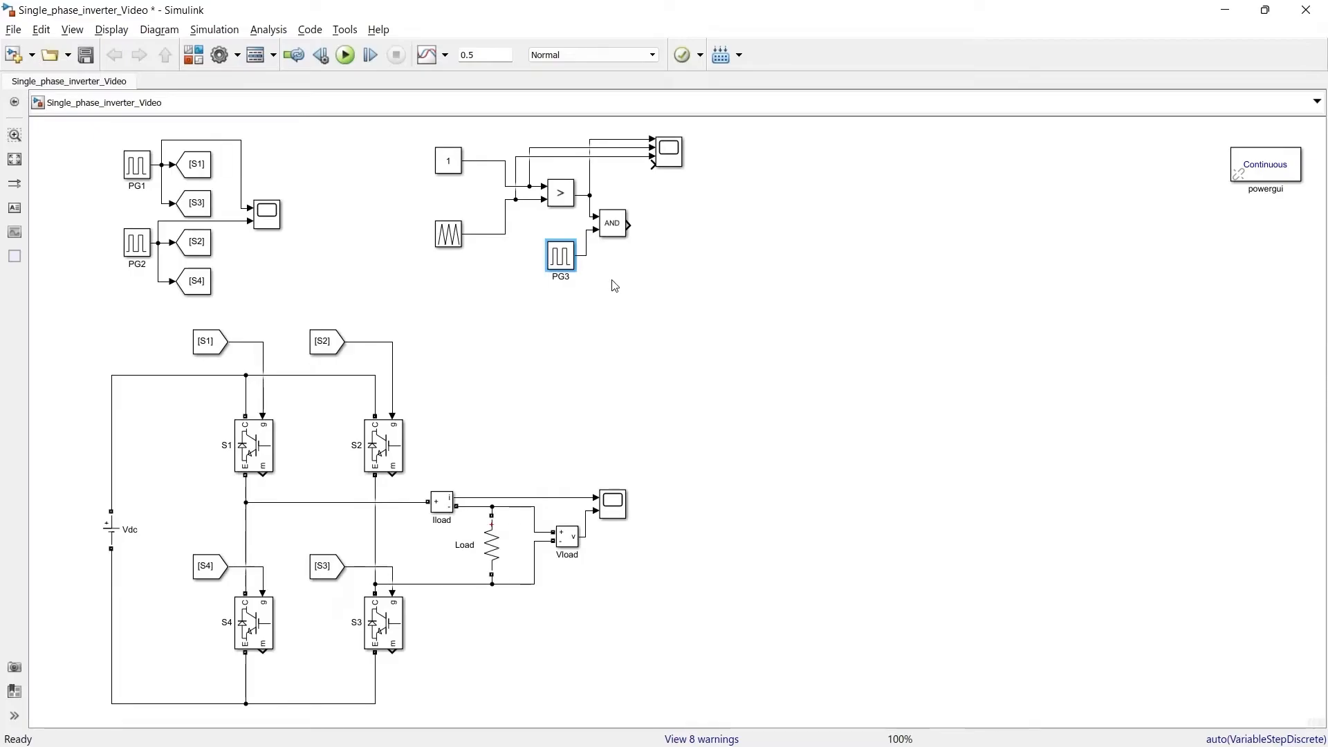
{"action": "left_click_drag", "start_coordinate": [631, 195], "coordinate": [653, 164]}
Step: Rerun the simulation and view the AND-gated PWM signal in the scope, zoomed in on the first cycle
{"action": "left_click", "coordinate": [371, 56]}
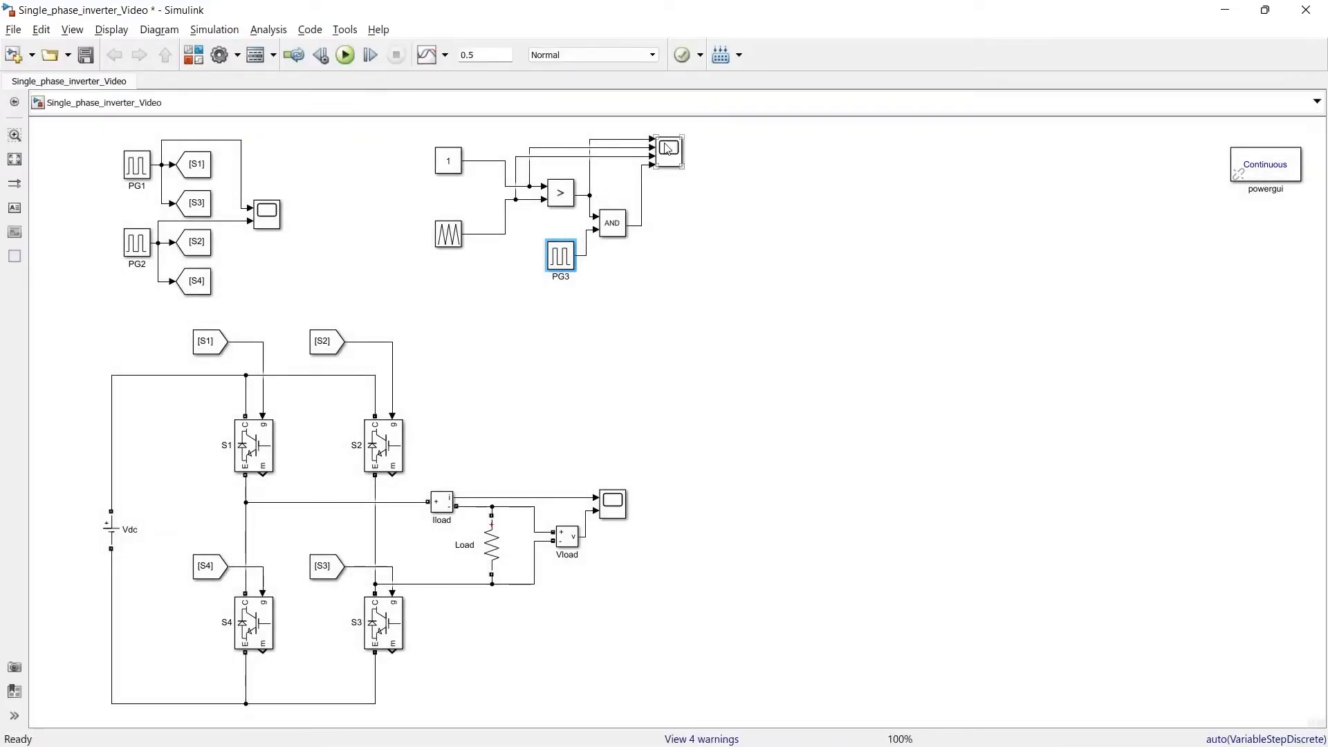
{"action": "double_click", "coordinate": [668, 151]}
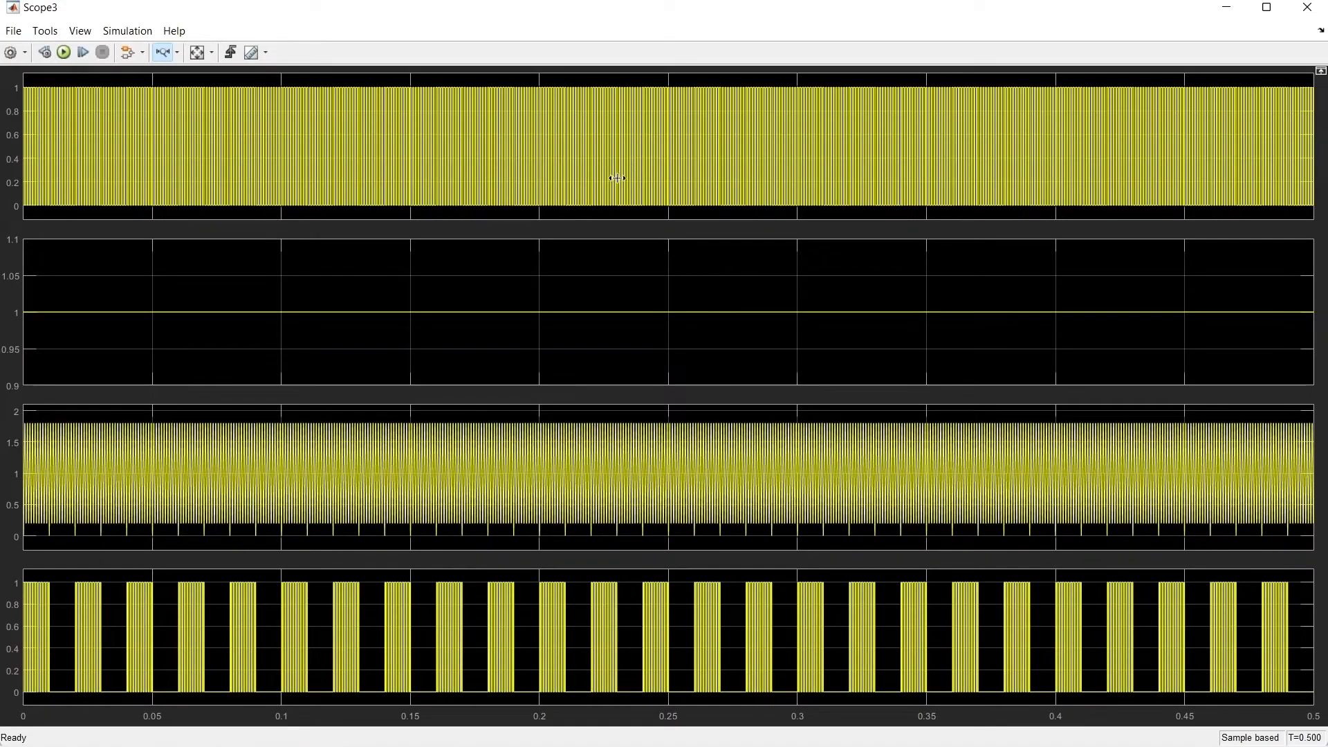
{"action": "left_click_drag", "start_coordinate": [61, 599], "coordinate": [17, 606]}
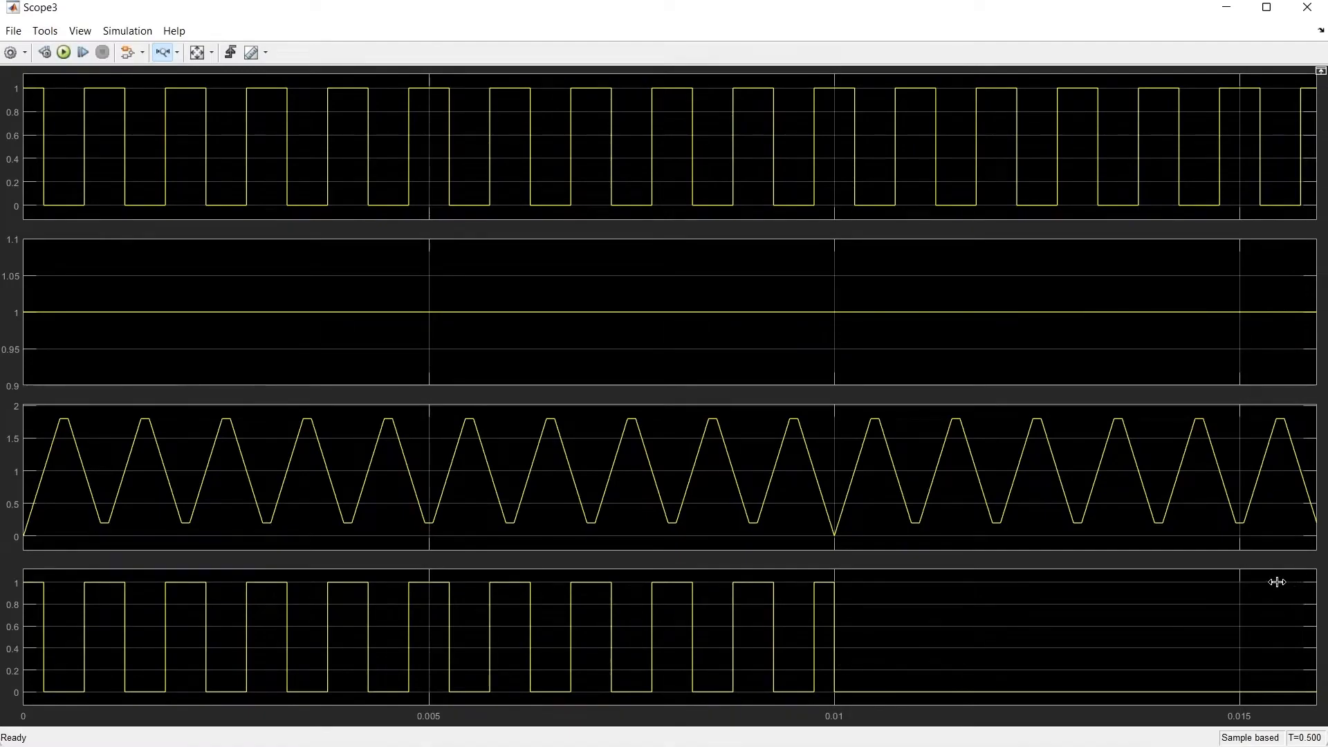
{"action": "left_click", "coordinate": [1304, 8]}
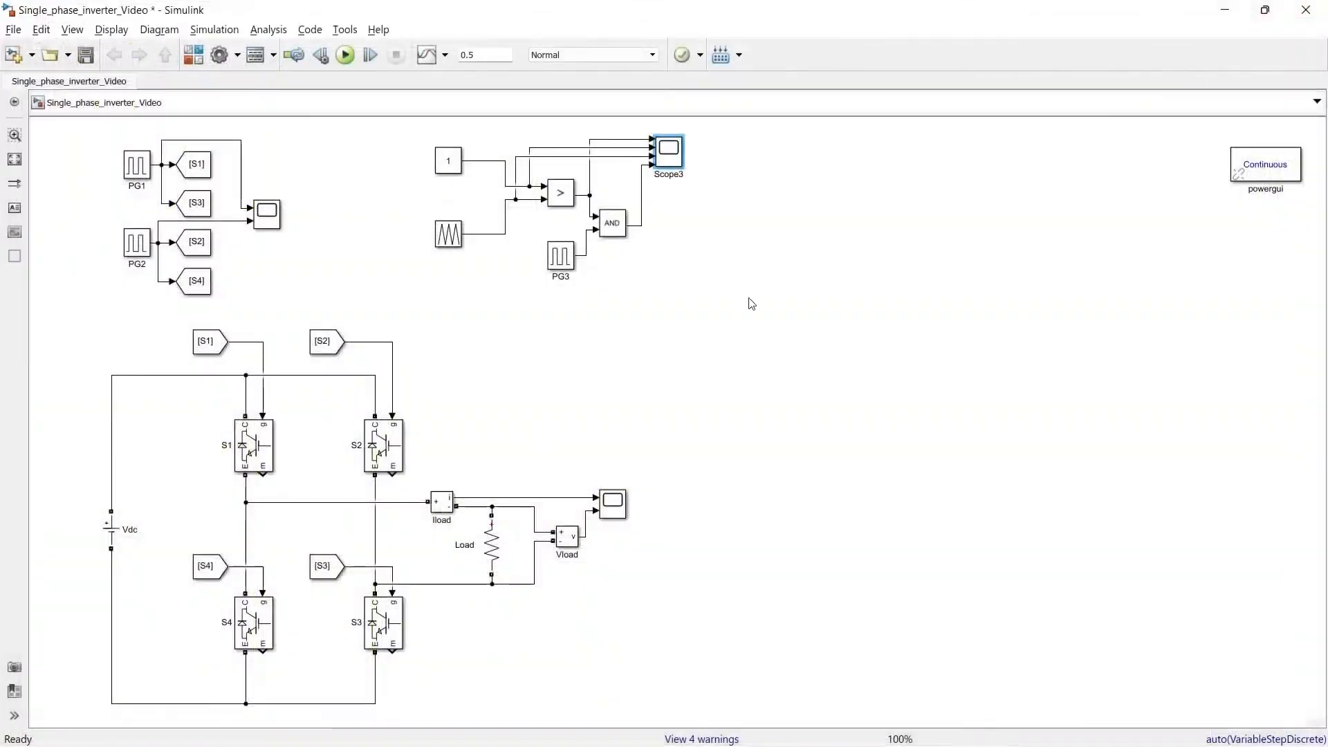
Step: Copy the AND block and PG2 below the first gating pair, feeding the new AND from the PG2 copy and the comparator output
{"action": "left_click", "coordinate": [254, 609]}
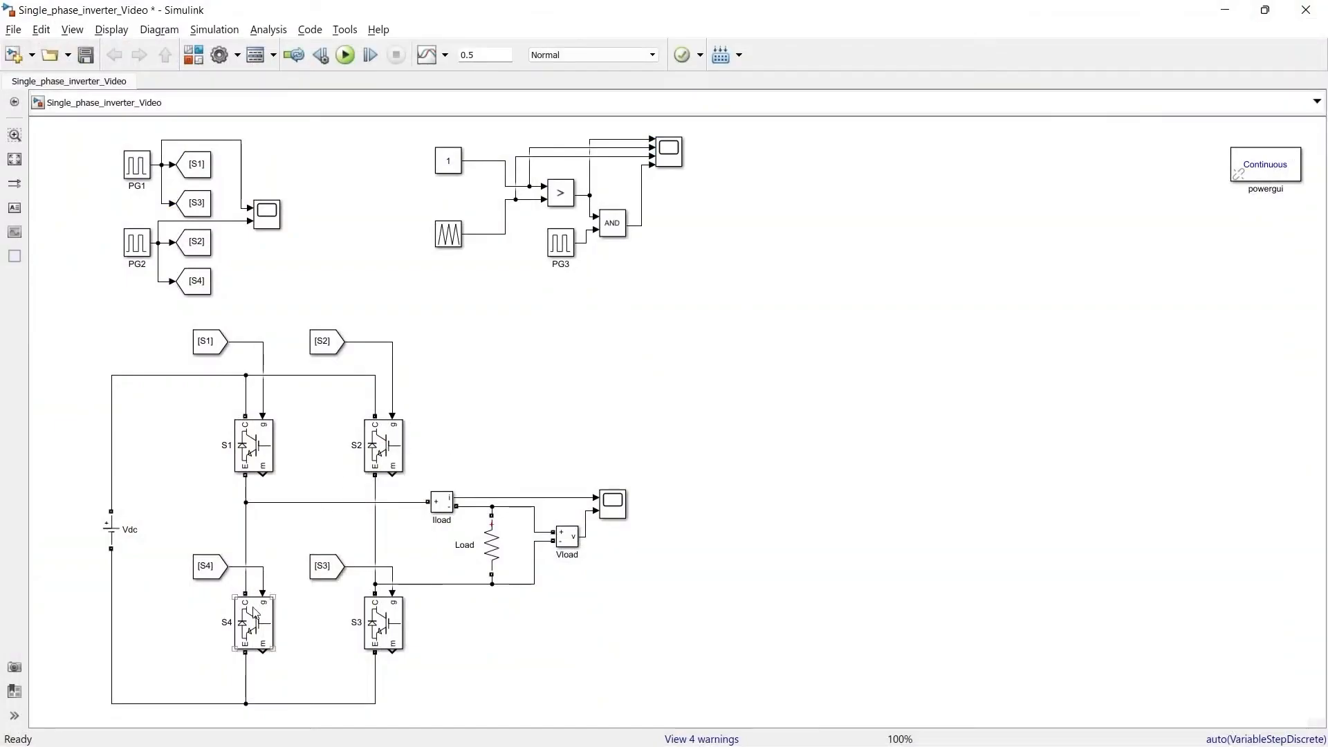
{"action": "left_click_drag", "start_coordinate": [618, 236], "coordinate": [620, 312]}
{"action": "left_click_drag", "start_coordinate": [137, 242], "coordinate": [560, 330]}
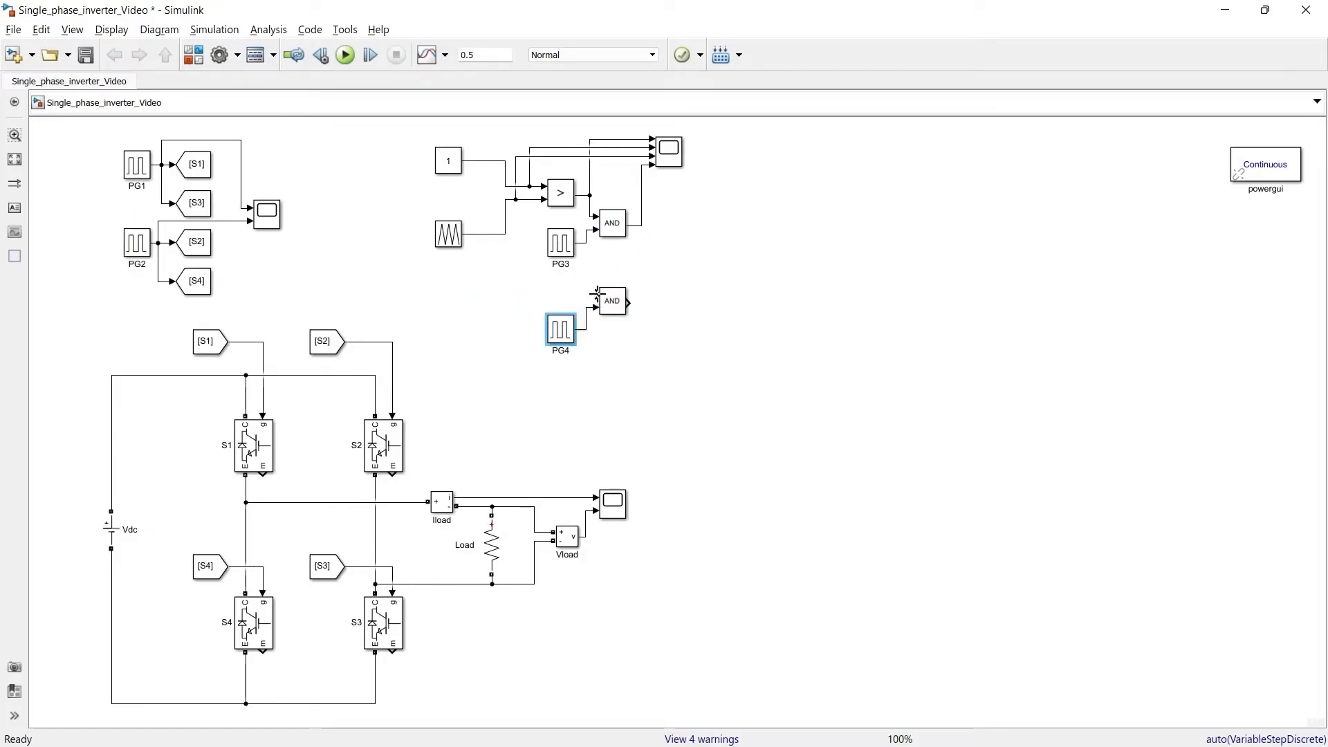
{"action": "left_click_drag", "start_coordinate": [596, 294], "coordinate": [592, 217]}
Step: Show the second AND output in a three-by-two scope layout, rerun the simulation and zoom in on both gated PWM signals
{"action": "double_click", "coordinate": [669, 152]}
{"action": "left_click", "coordinate": [800, 341]}
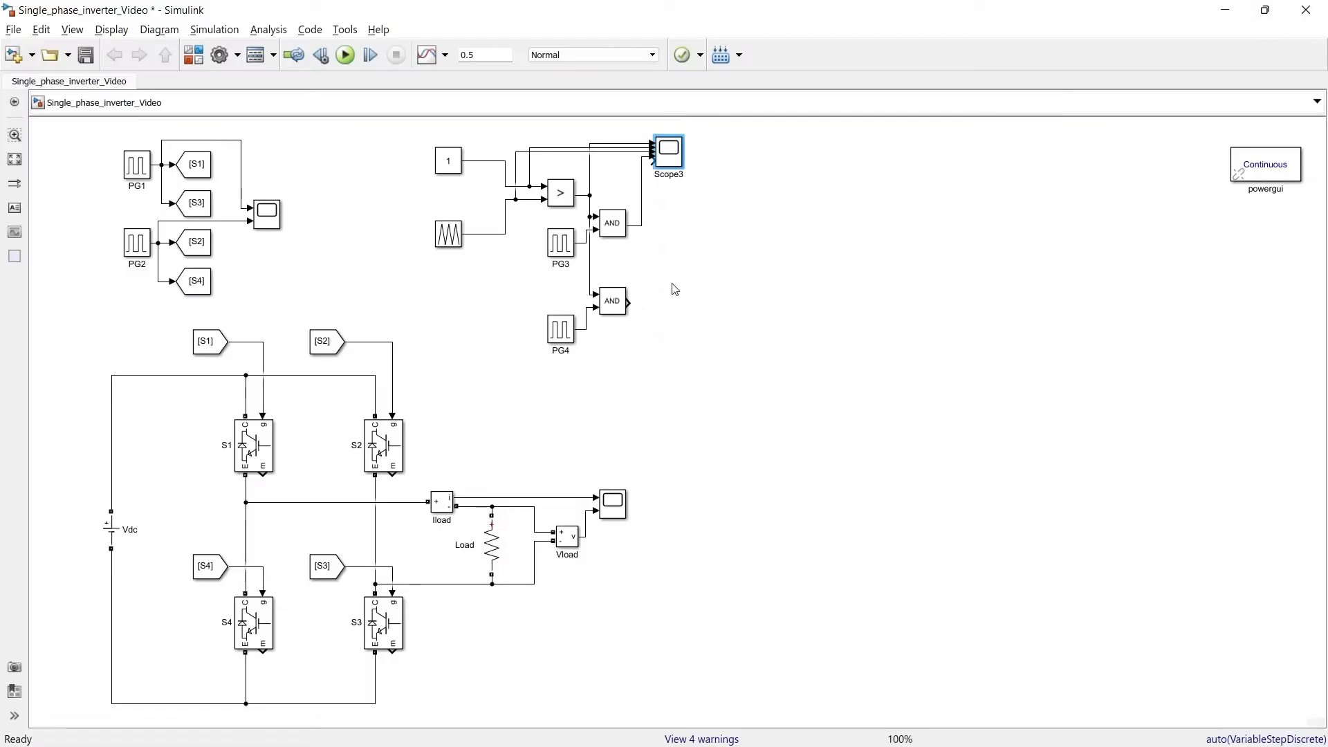
{"action": "key", "text": "ctrl+t"}
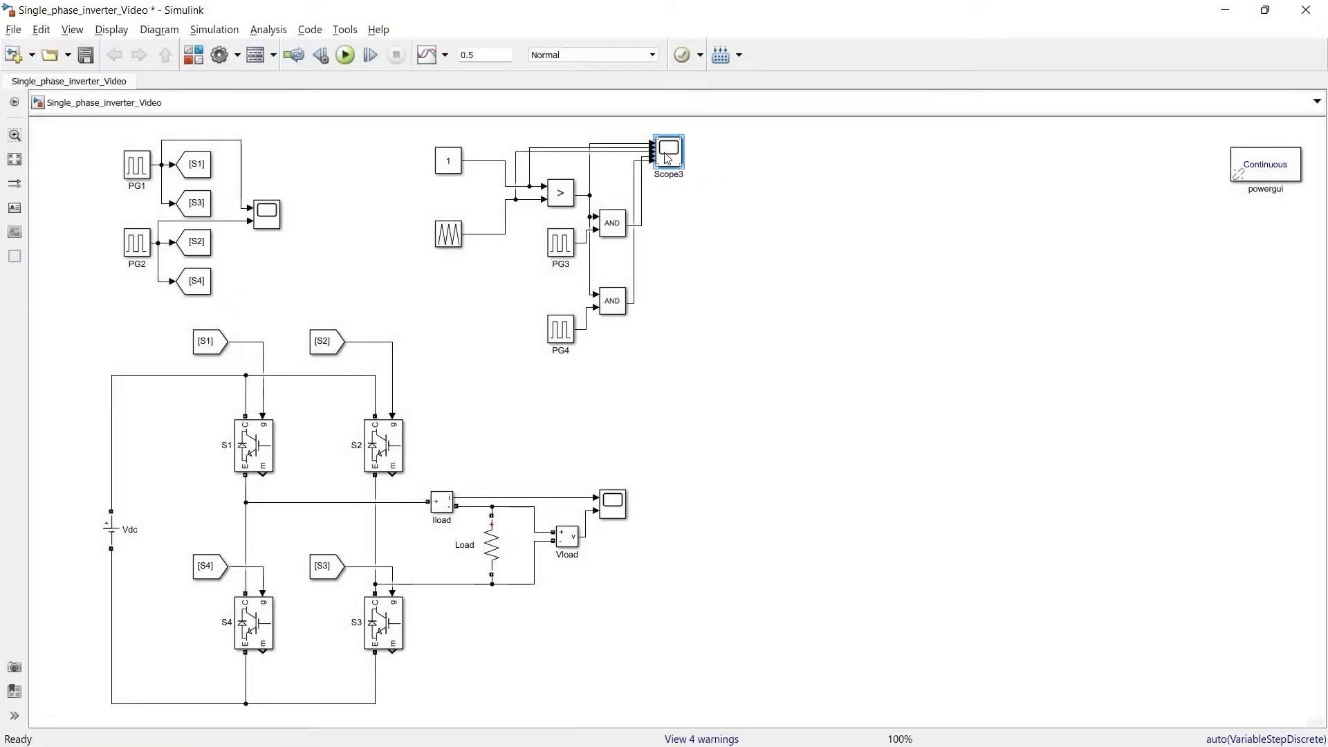
{"action": "double_click", "coordinate": [668, 153]}
{"action": "left_click_drag", "start_coordinate": [738, 353], "coordinate": [630, 359]}
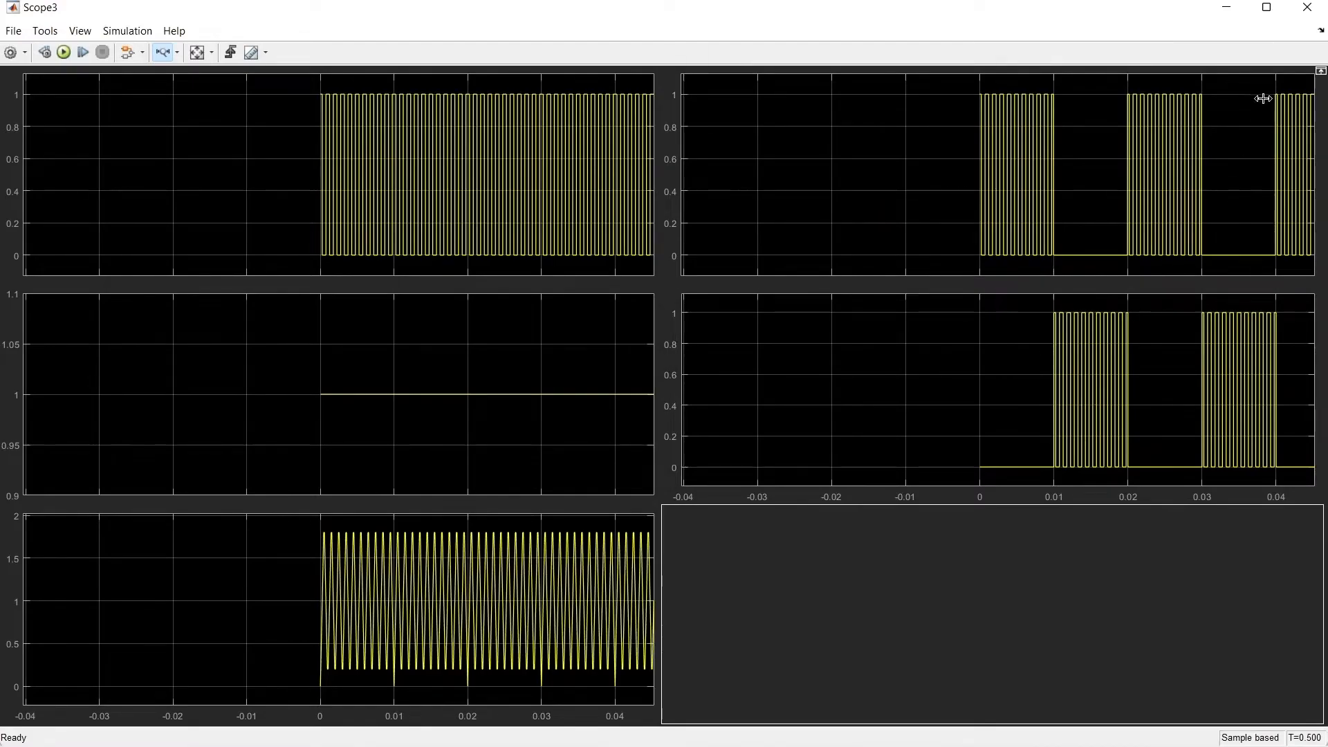
Step: Reduce the PWM scope to three stacked plots, and route the AND outputs to Goto tags SS1, SS3, SS2 and SS4
{"action": "left_click", "coordinate": [1306, 8]}
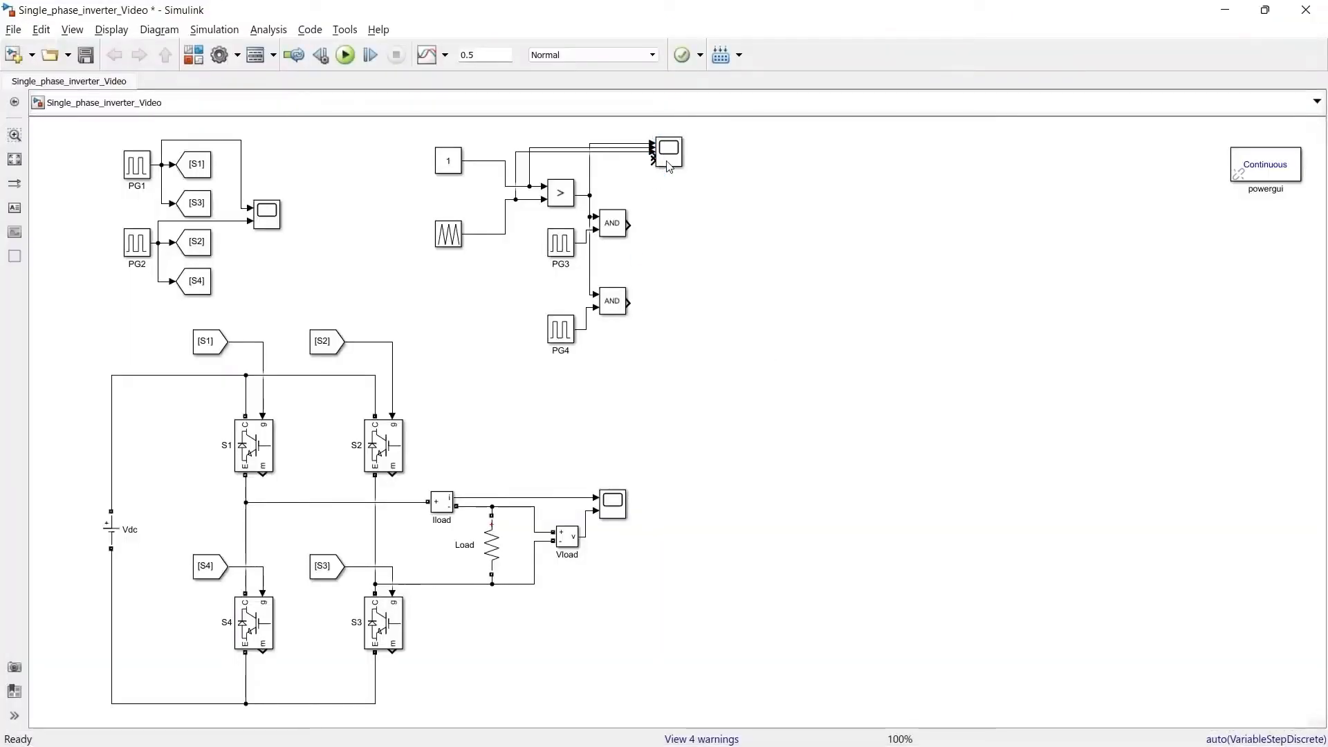
{"action": "double_click", "coordinate": [669, 161]}
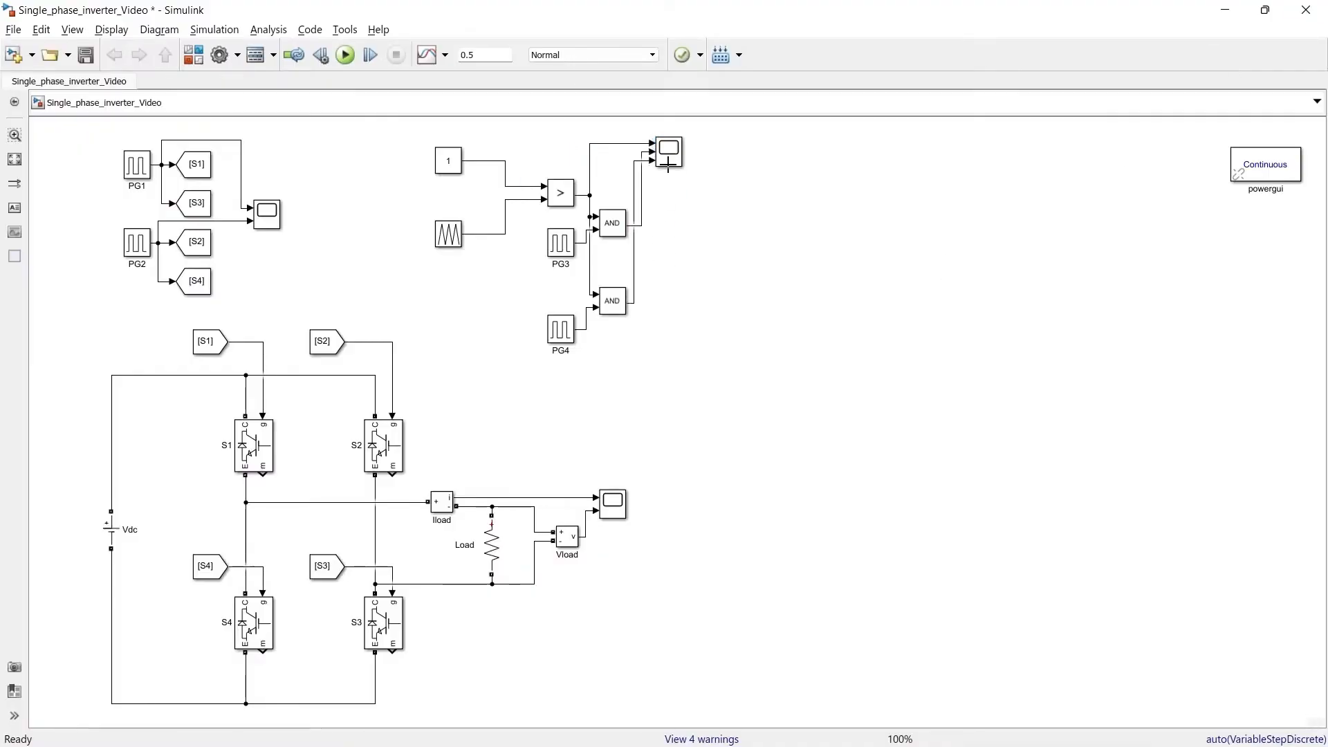
{"action": "left_click_drag", "start_coordinate": [171, 147], "coordinate": [218, 228]}
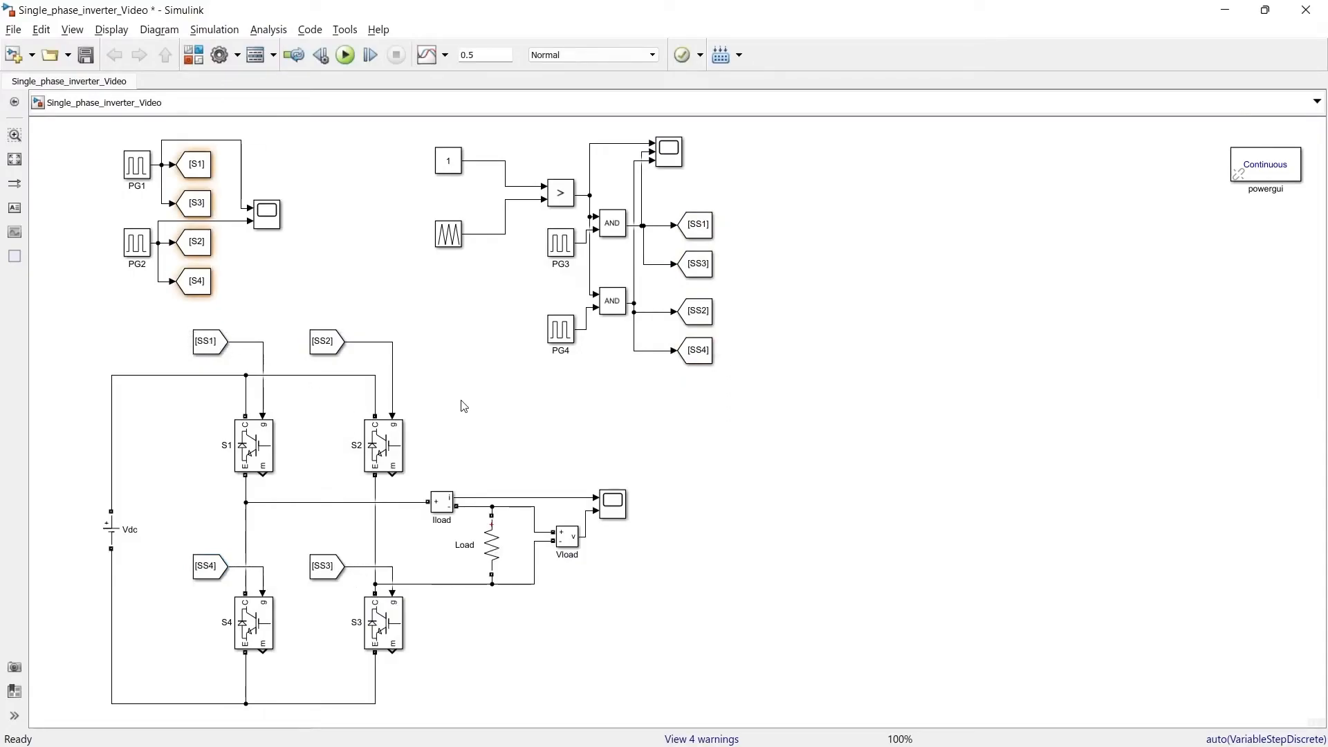
Step: Rerun the simulation and view both AND-gated PWM signals in the PWM scope, zoomed in on the first cycles
{"action": "left_click", "coordinate": [346, 61]}
{"action": "double_click", "coordinate": [669, 152]}
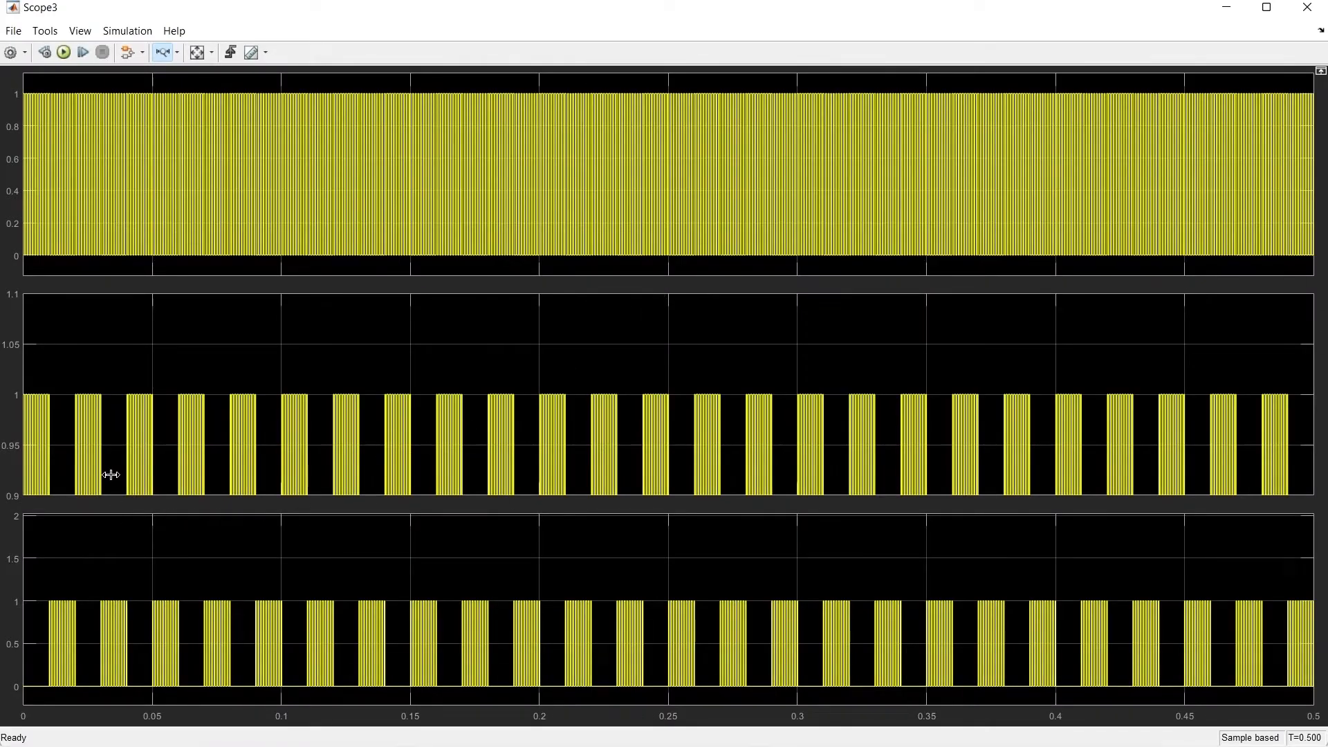
{"action": "left_click_drag", "start_coordinate": [4, 475], "coordinate": [4, 475]}
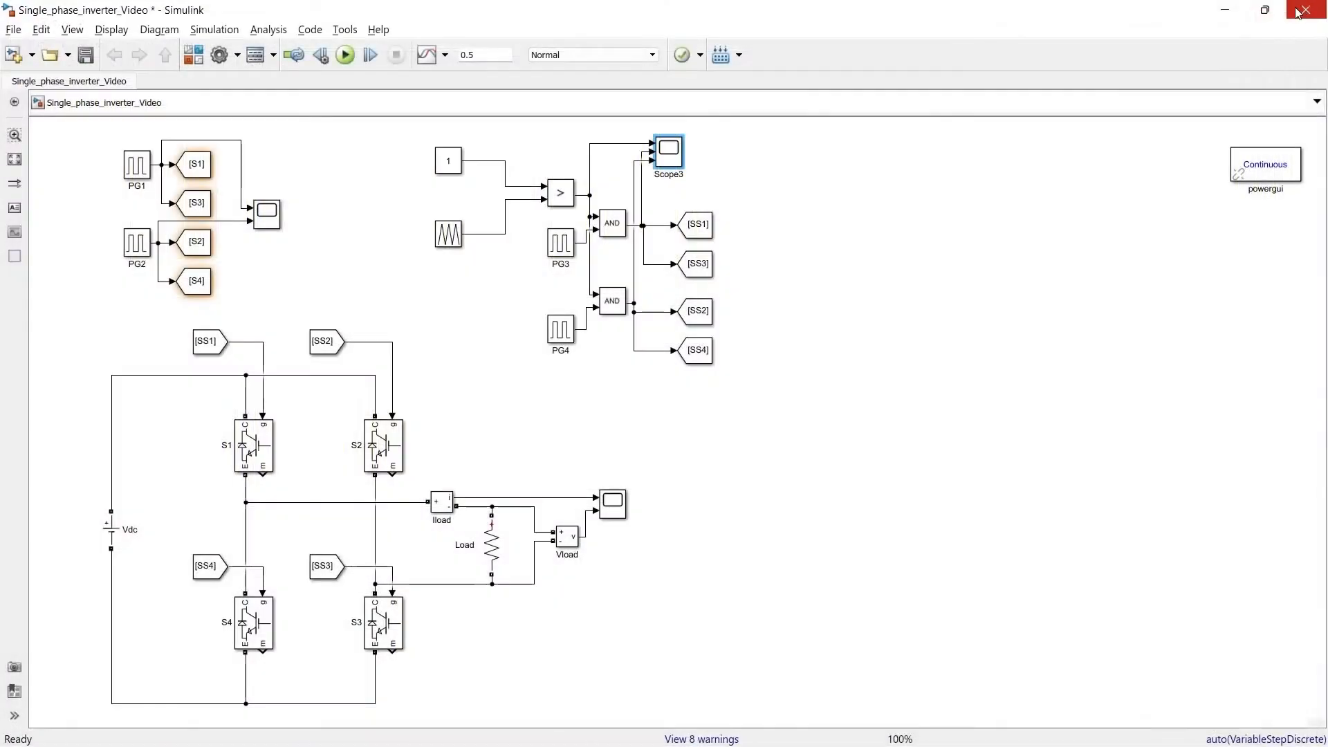
{"action": "left_click", "coordinate": [1307, 6]}
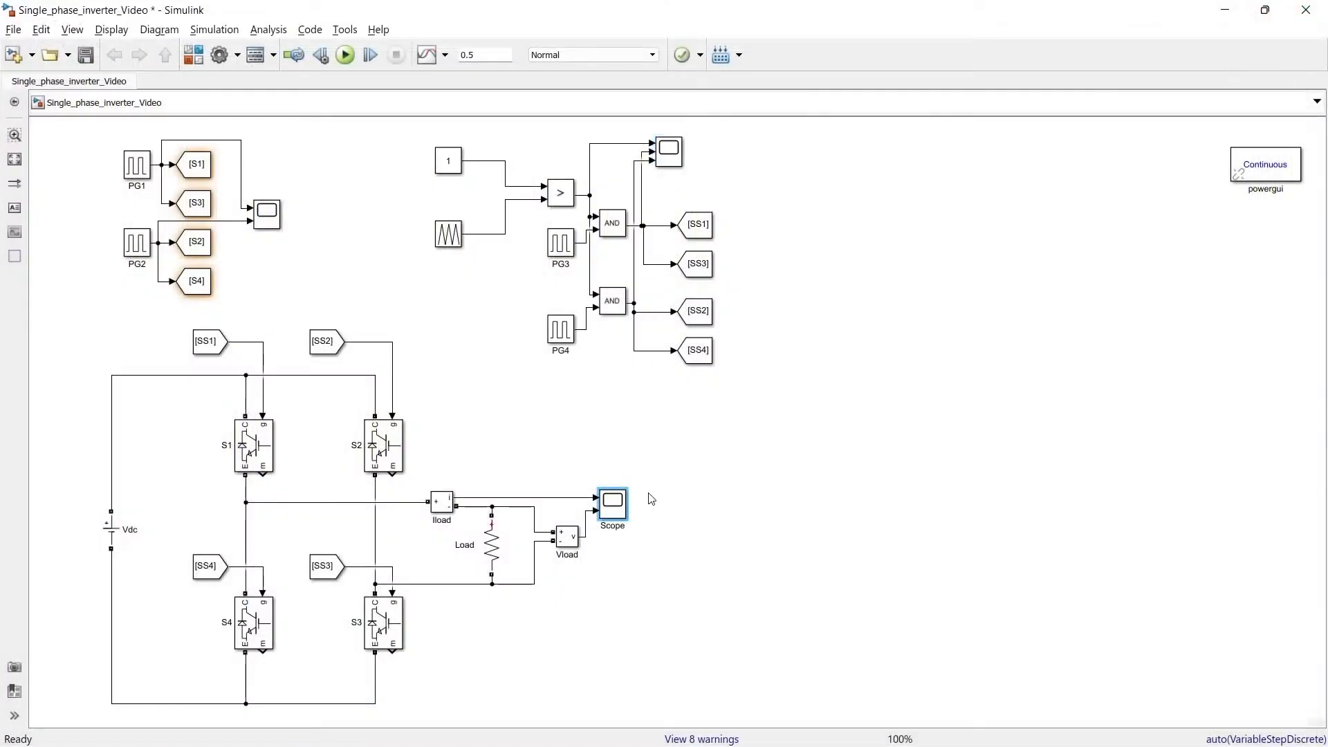
Step: View the load current and voltage waveforms zoomed in on the first cycle, and look at the Constant block's parameters
{"action": "double_click", "coordinate": [614, 504]}
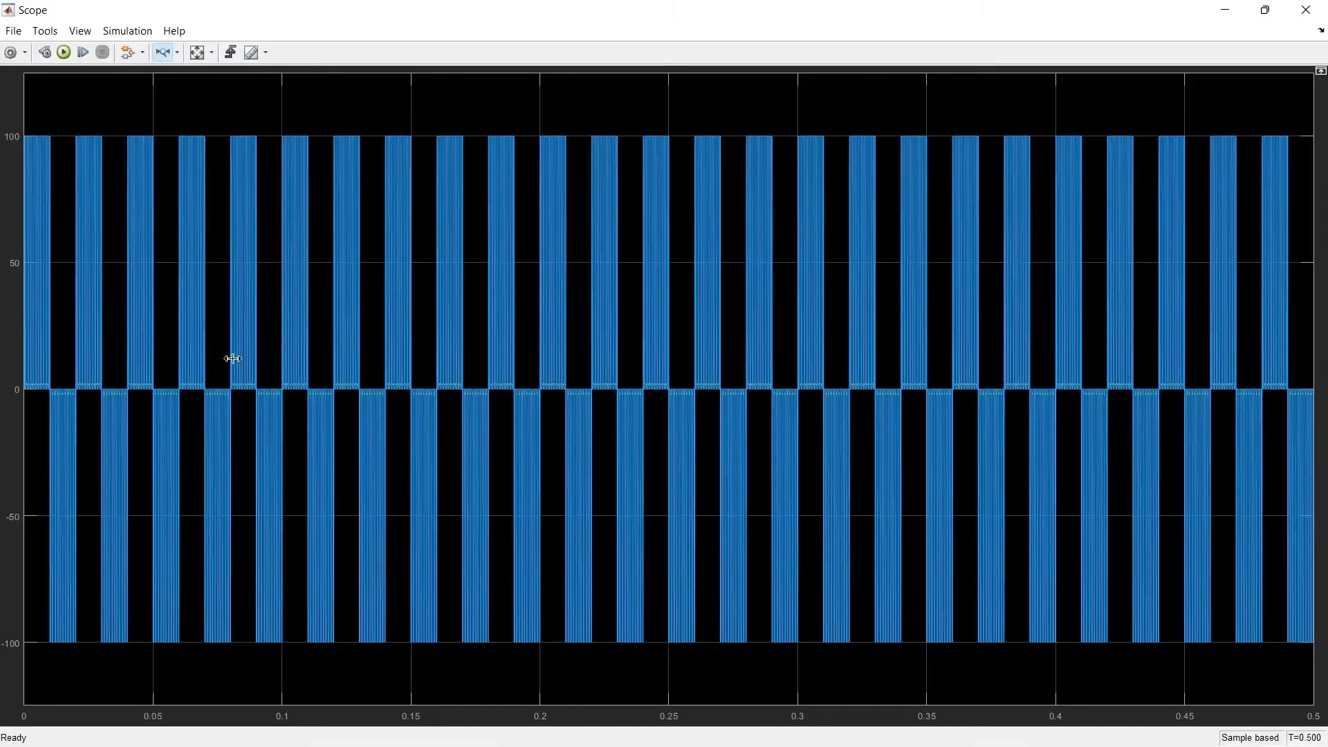
{"action": "left_click_drag", "start_coordinate": [80, 397], "coordinate": [25, 398]}
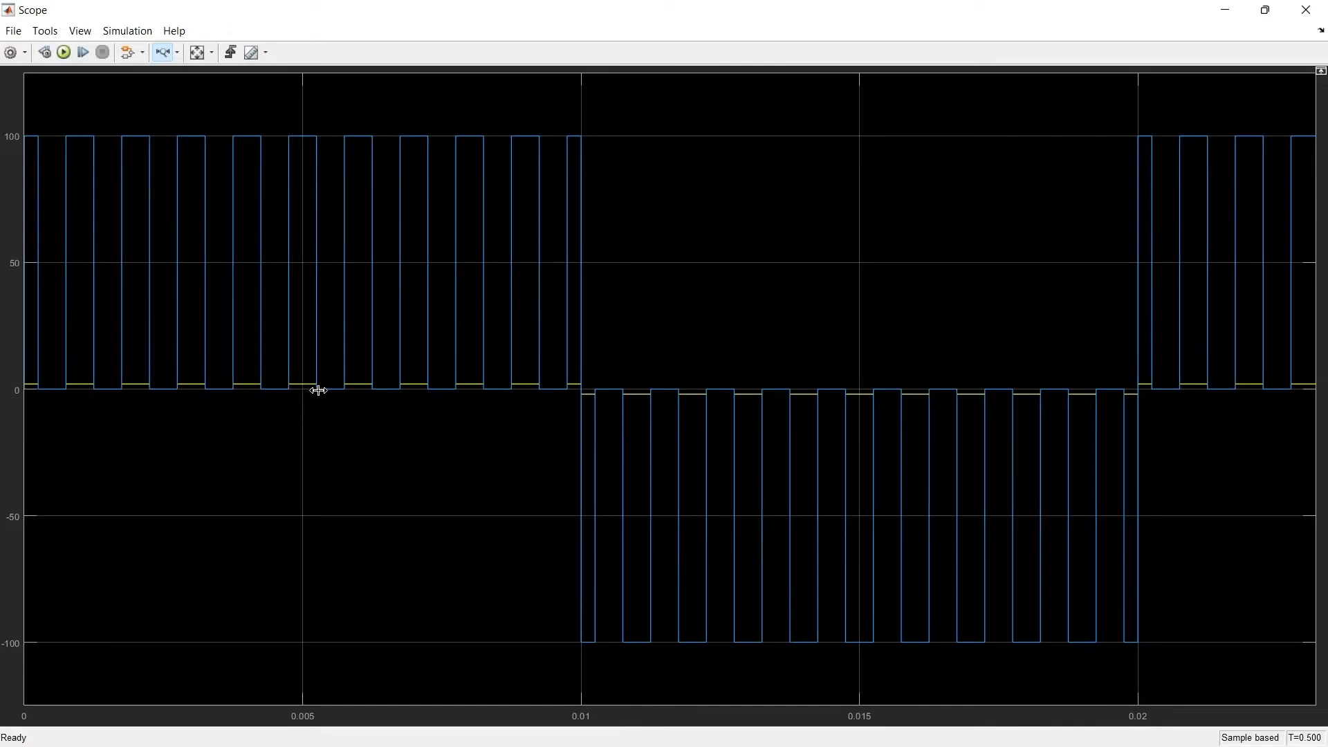
{"action": "left_click", "coordinate": [1303, 9]}
{"action": "double_click", "coordinate": [448, 161]}
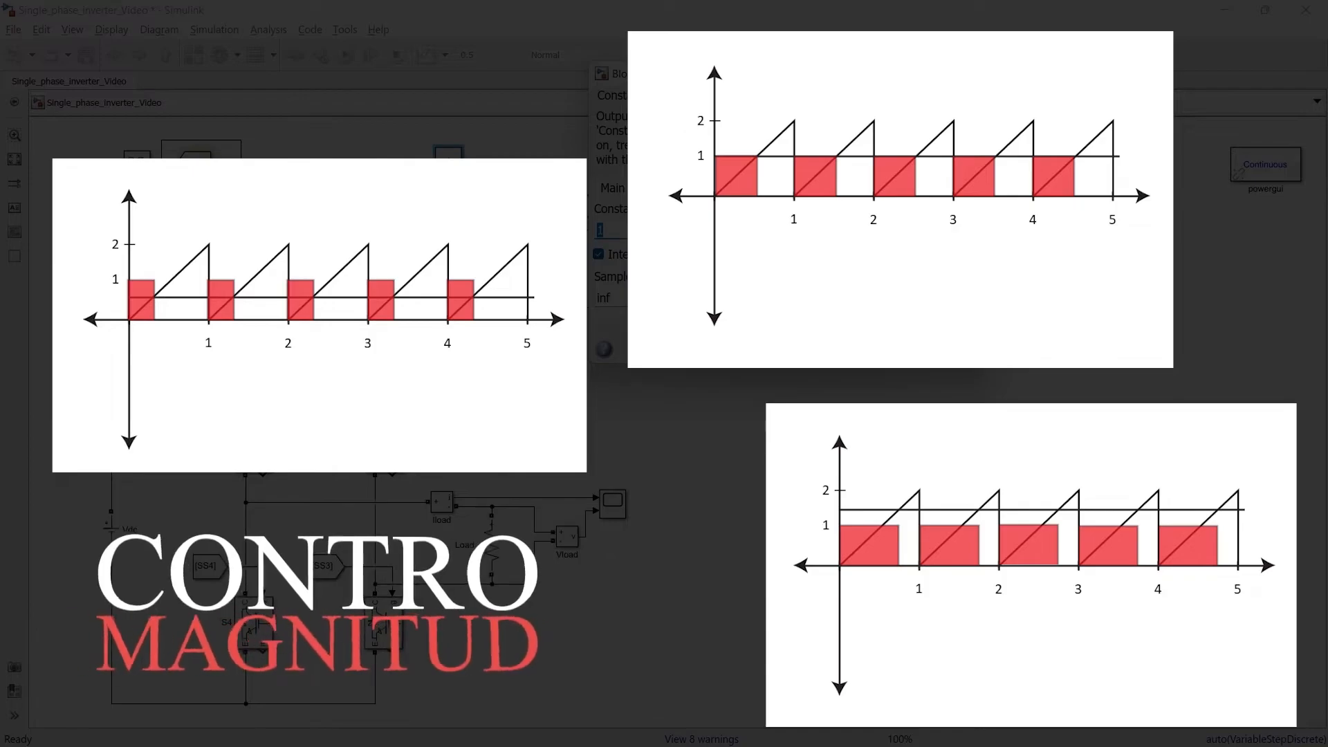
{"action": "key", "text": "Escape"}
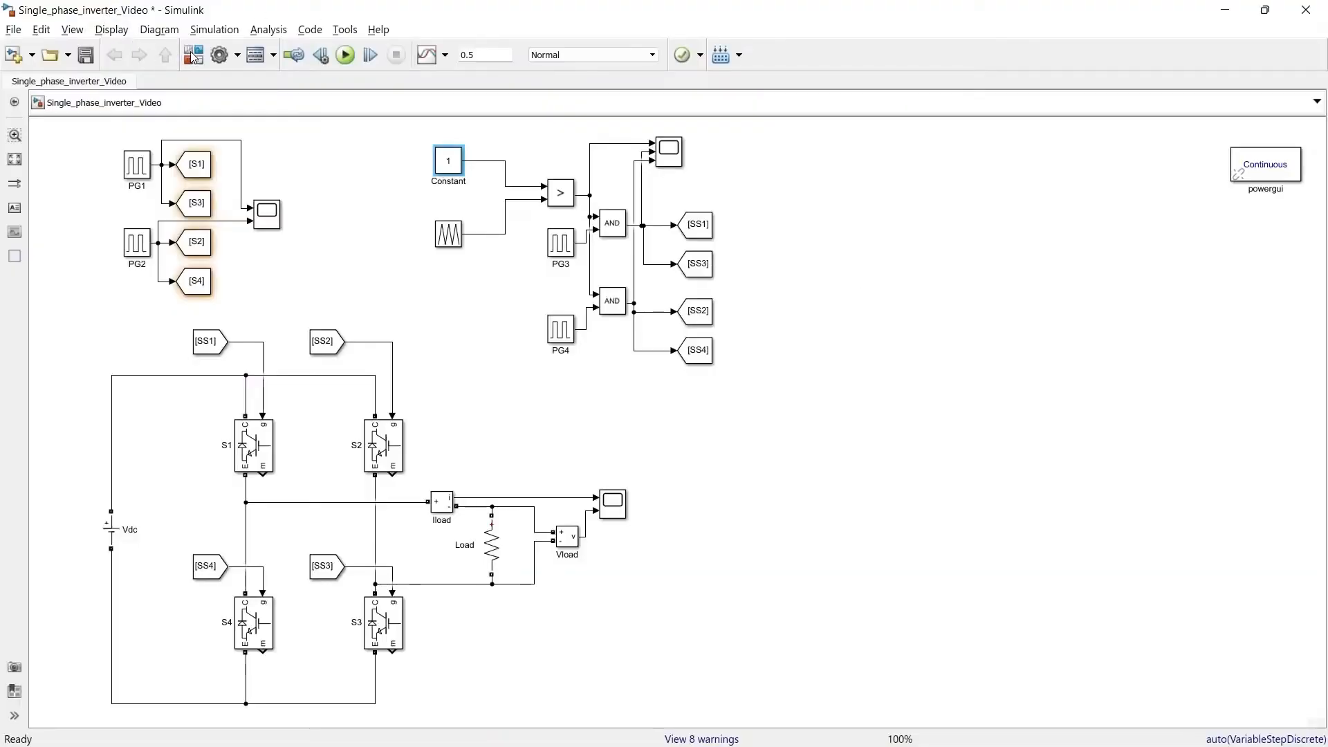
Step: Add a Sine Wave block and a Repeating Sequence block from the Simulink Sources library to the model
{"action": "left_click", "coordinate": [197, 58]}
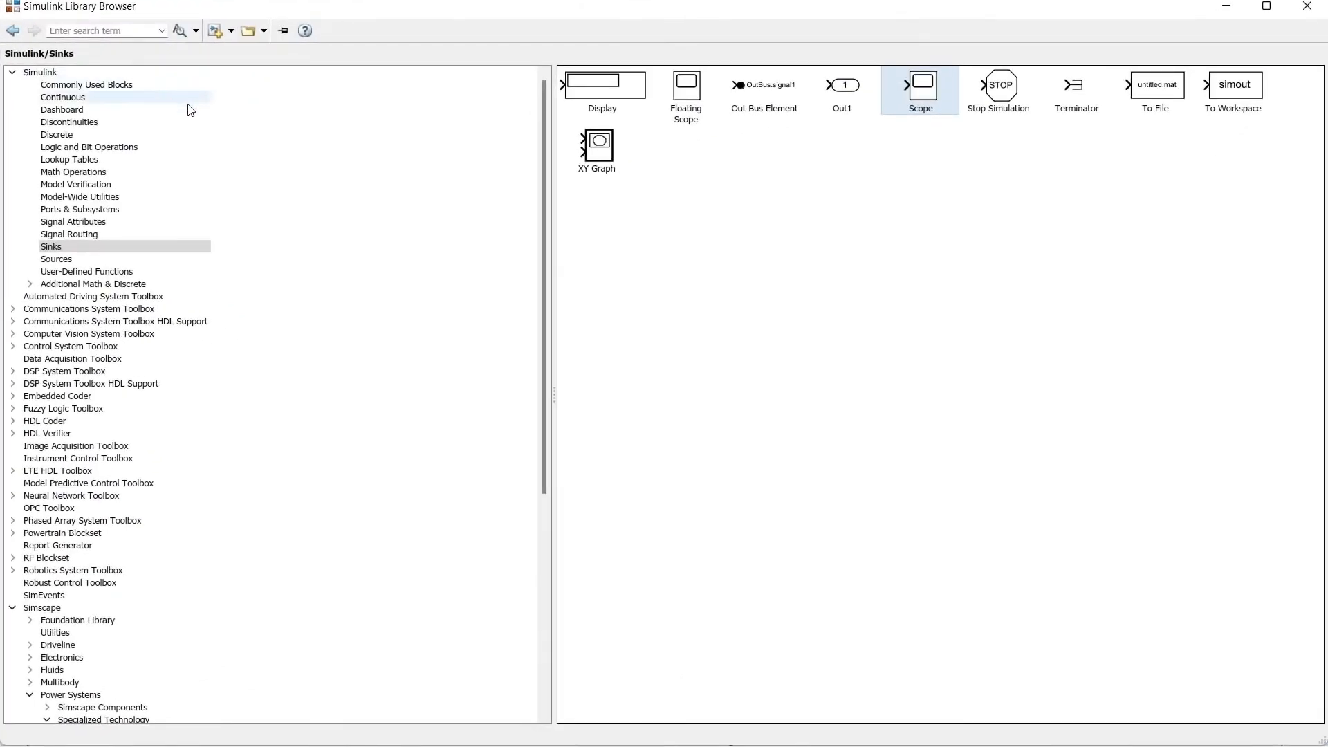
{"action": "left_click", "coordinate": [68, 235]}
{"action": "left_click", "coordinate": [63, 247]}
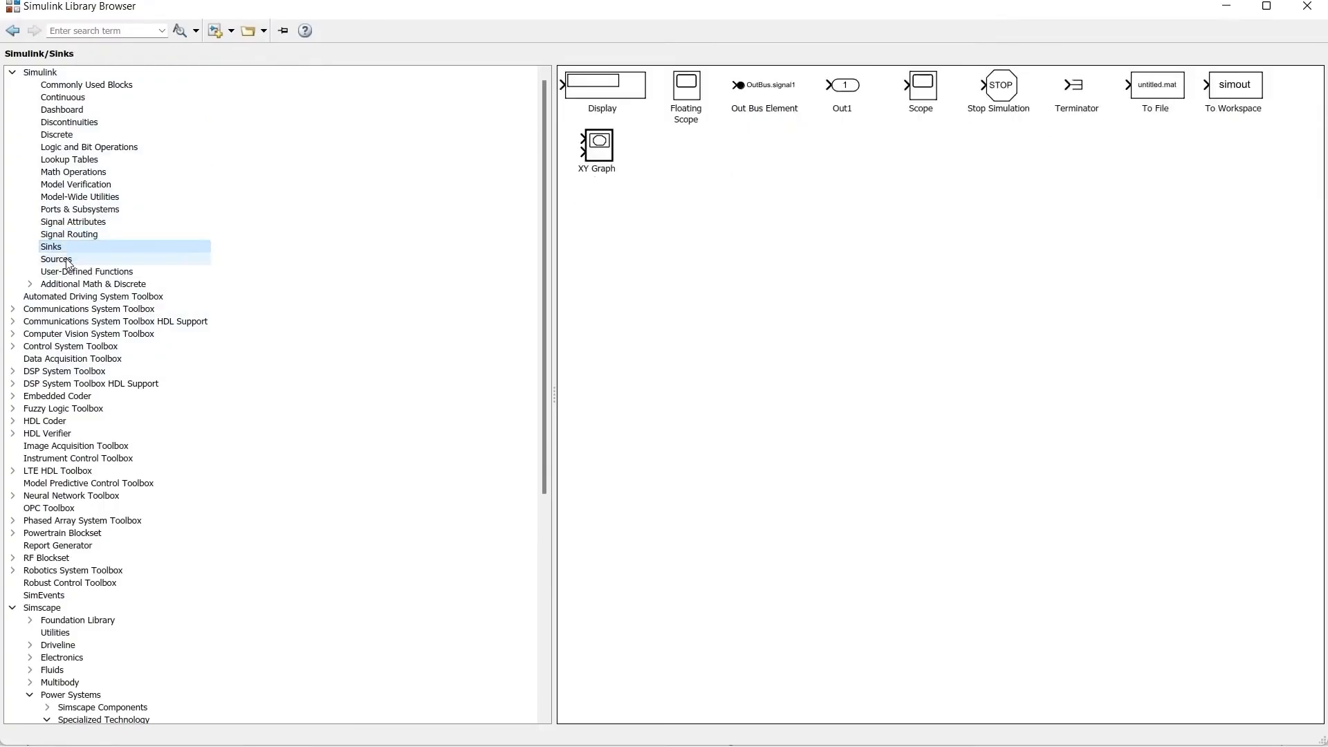
{"action": "left_click", "coordinate": [61, 259]}
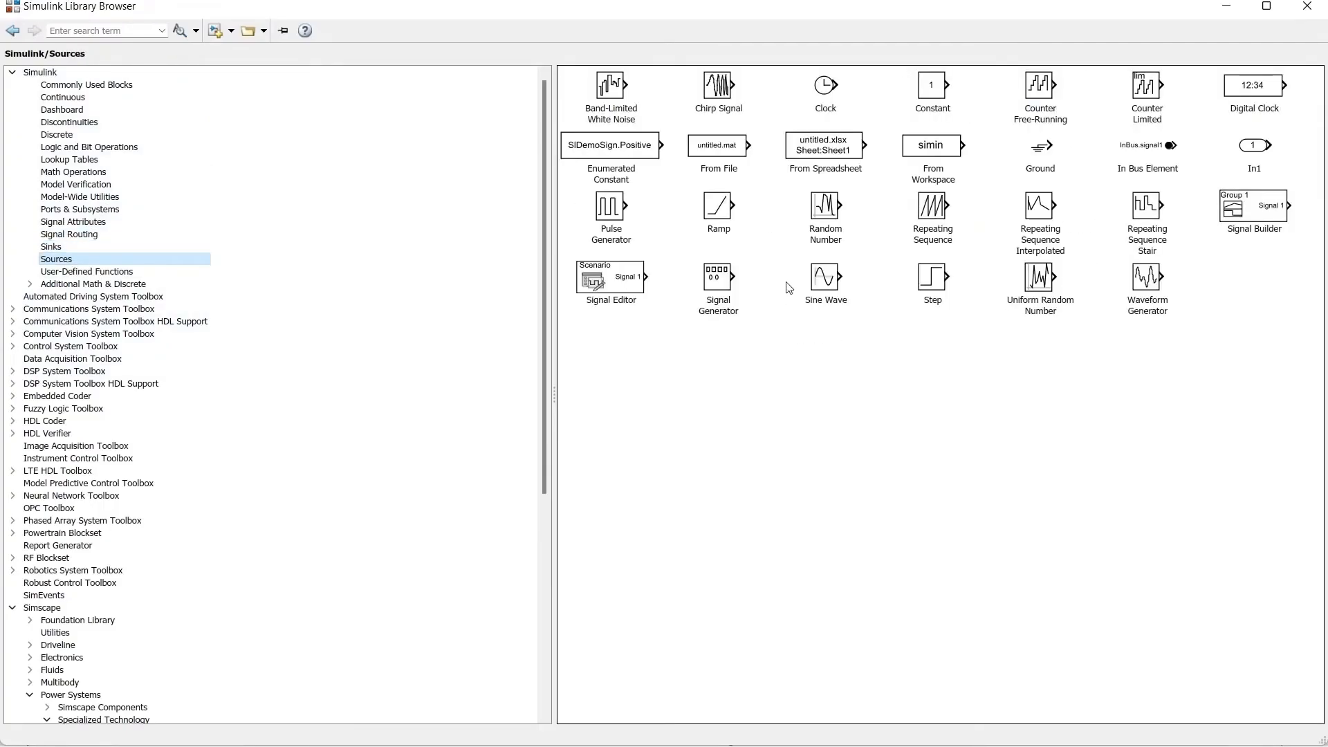
{"action": "left_click", "coordinate": [821, 277]}
{"action": "right_click", "coordinate": [824, 278]}
{"action": "left_click", "coordinate": [856, 293]}
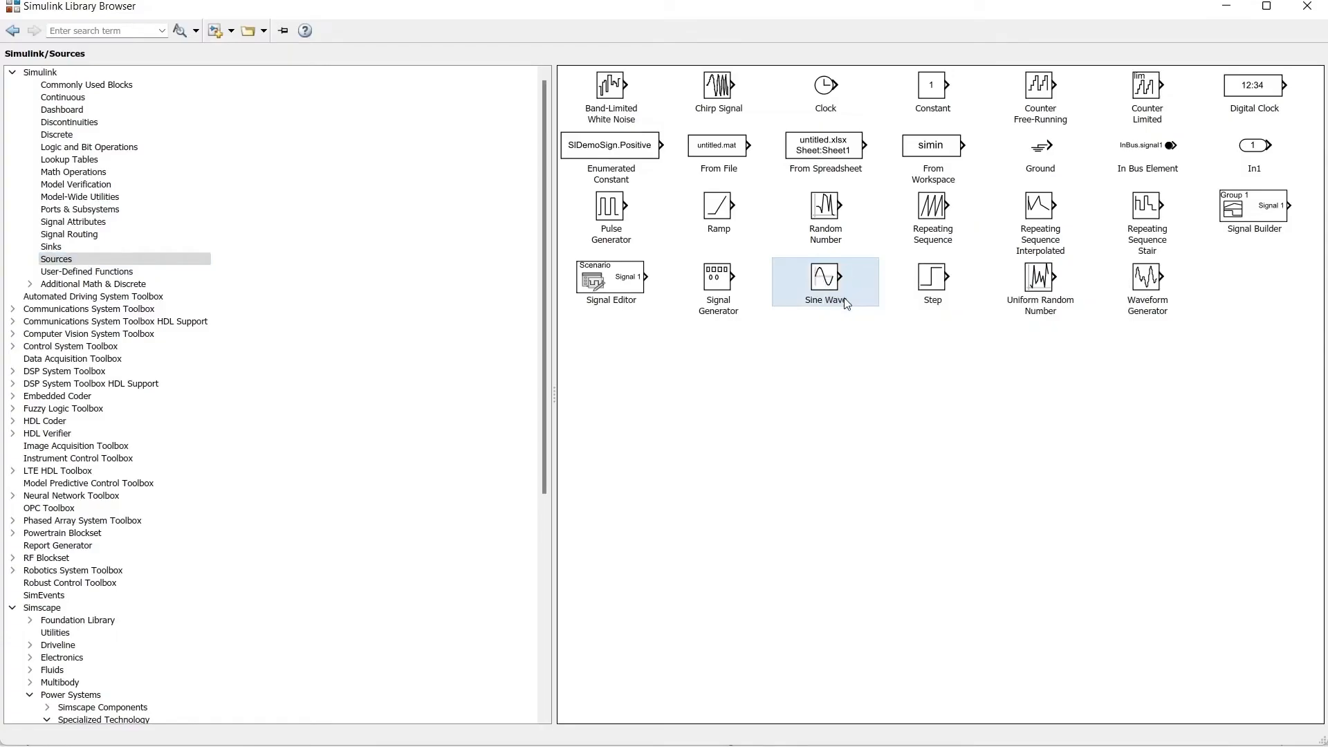
{"action": "left_click", "coordinate": [933, 220]}
{"action": "right_click", "coordinate": [934, 226]}
{"action": "left_click", "coordinate": [954, 234]}
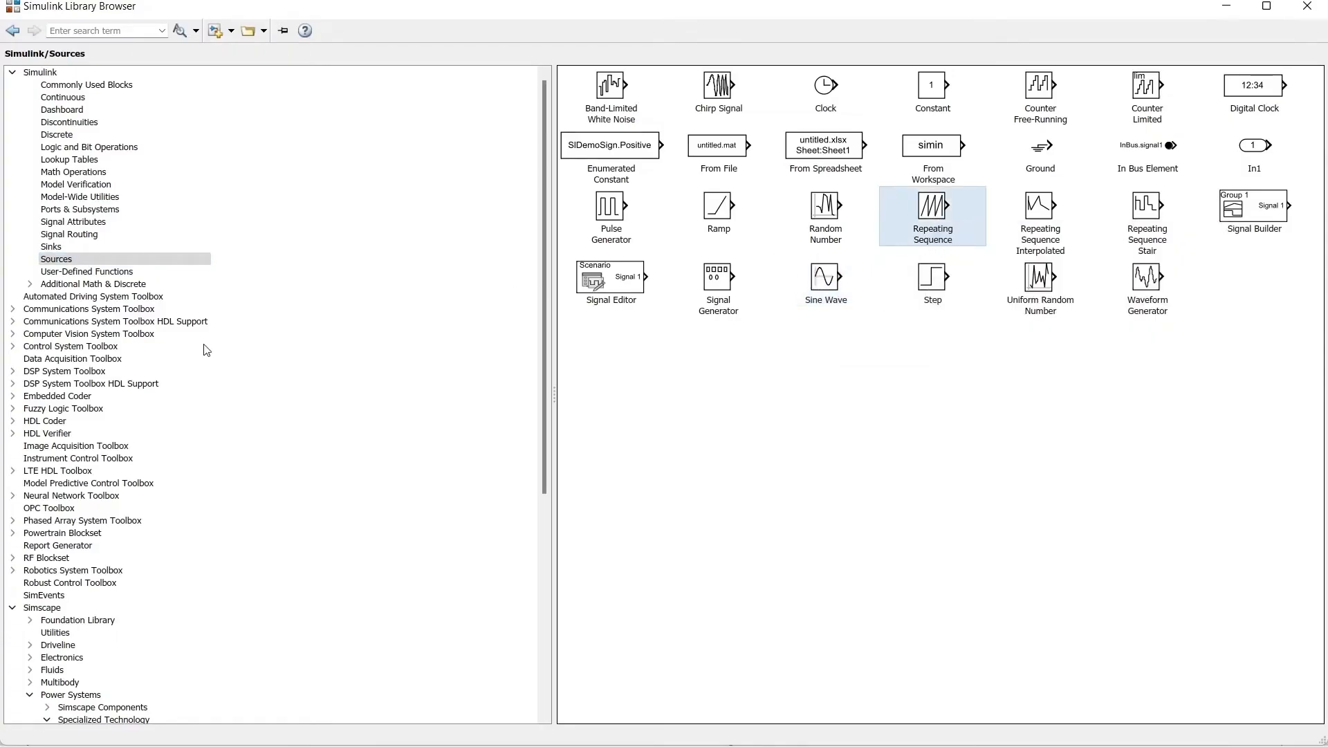
Step: Add a Scope from the Sinks library and a Relational Operator from Logic and Bit Operations to the model
{"action": "left_click", "coordinate": [159, 247]}
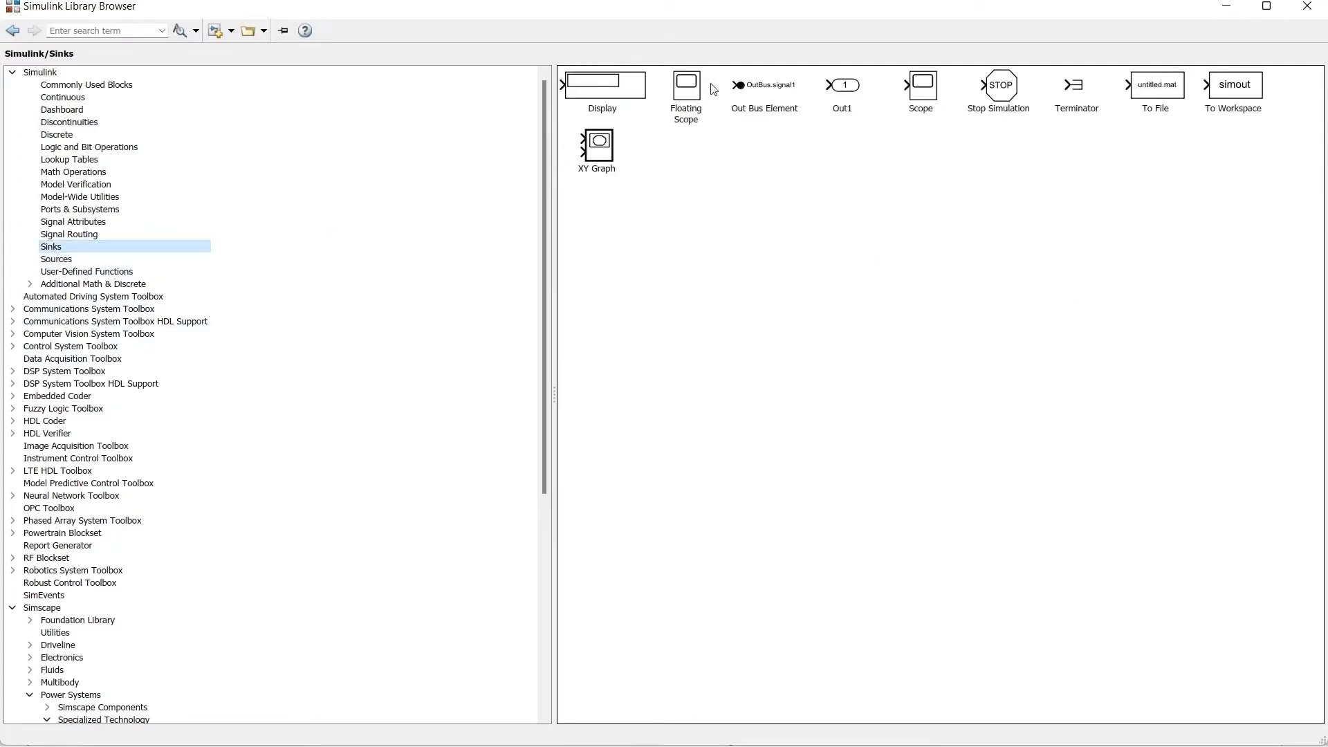
{"action": "right_click", "coordinate": [920, 88]}
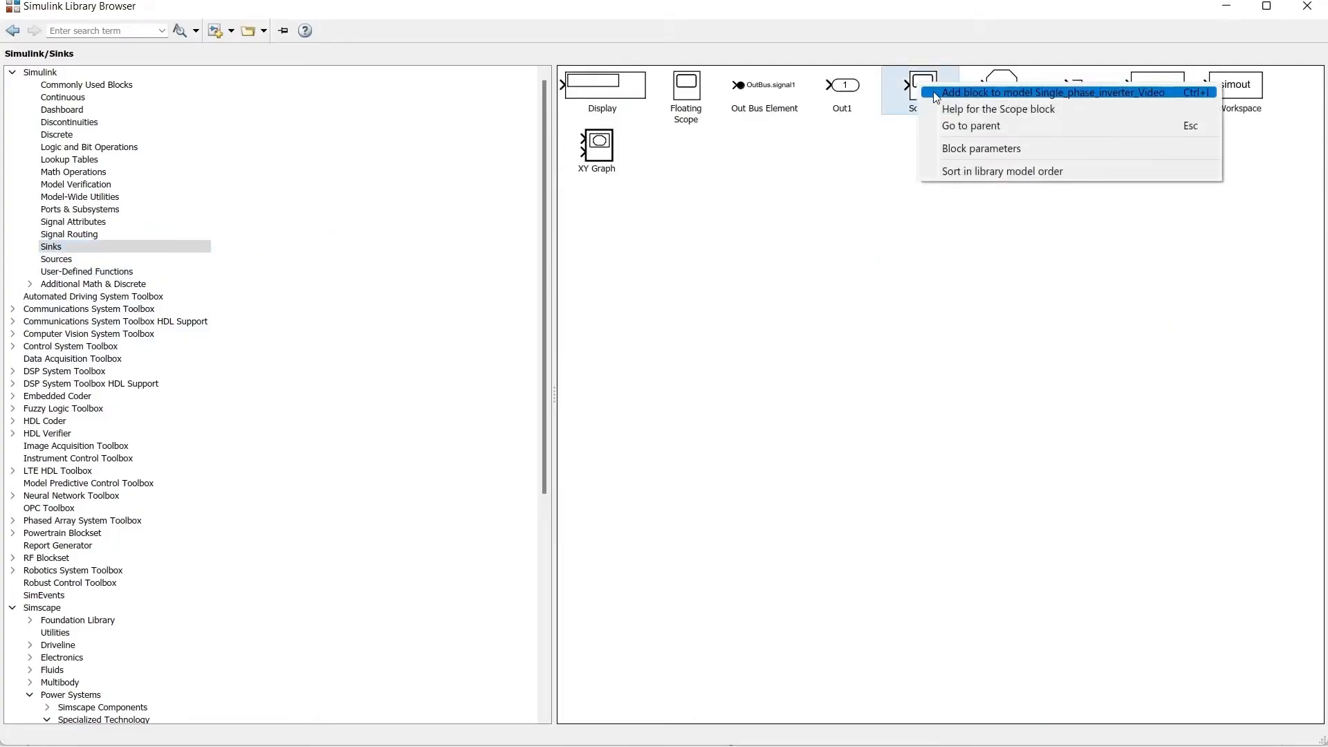
{"action": "left_click", "coordinate": [929, 91]}
{"action": "left_click", "coordinate": [90, 148]}
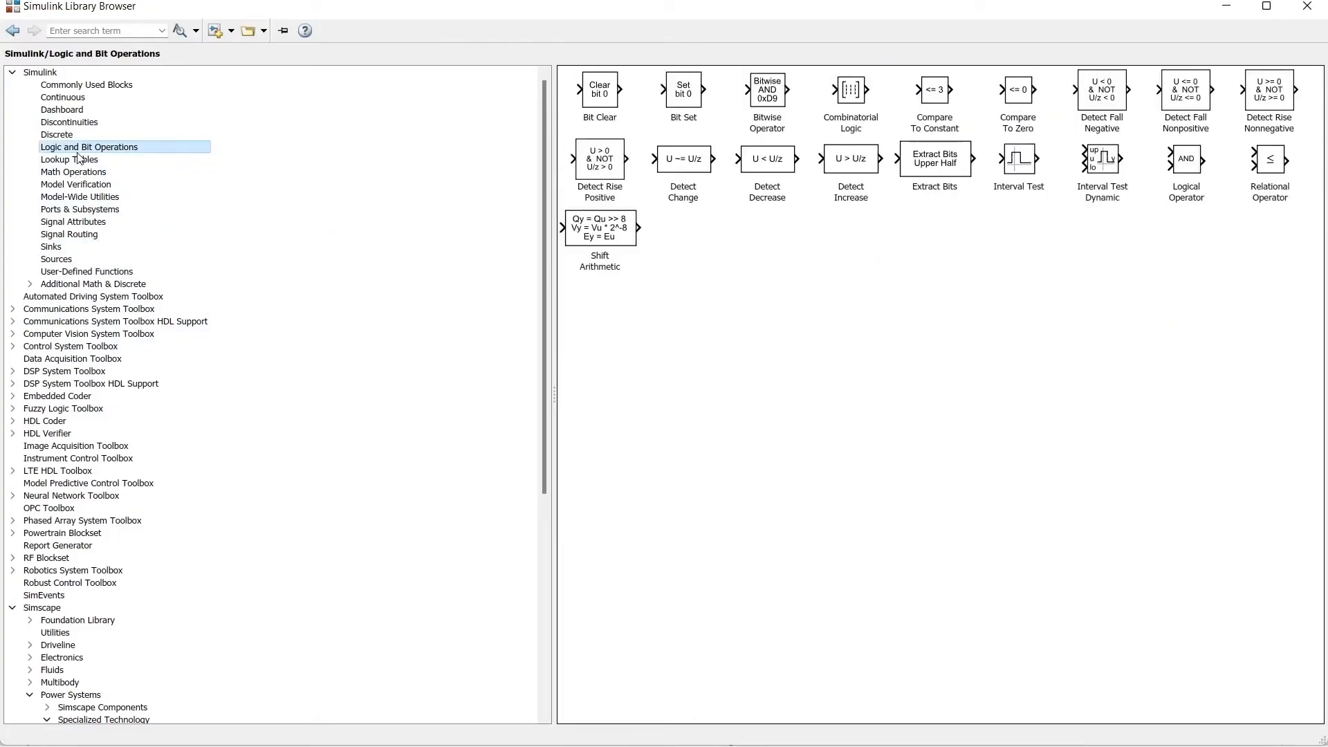
{"action": "right_click", "coordinate": [1253, 174]}
{"action": "left_click", "coordinate": [1262, 177]}
{"action": "left_click", "coordinate": [1307, 6]}
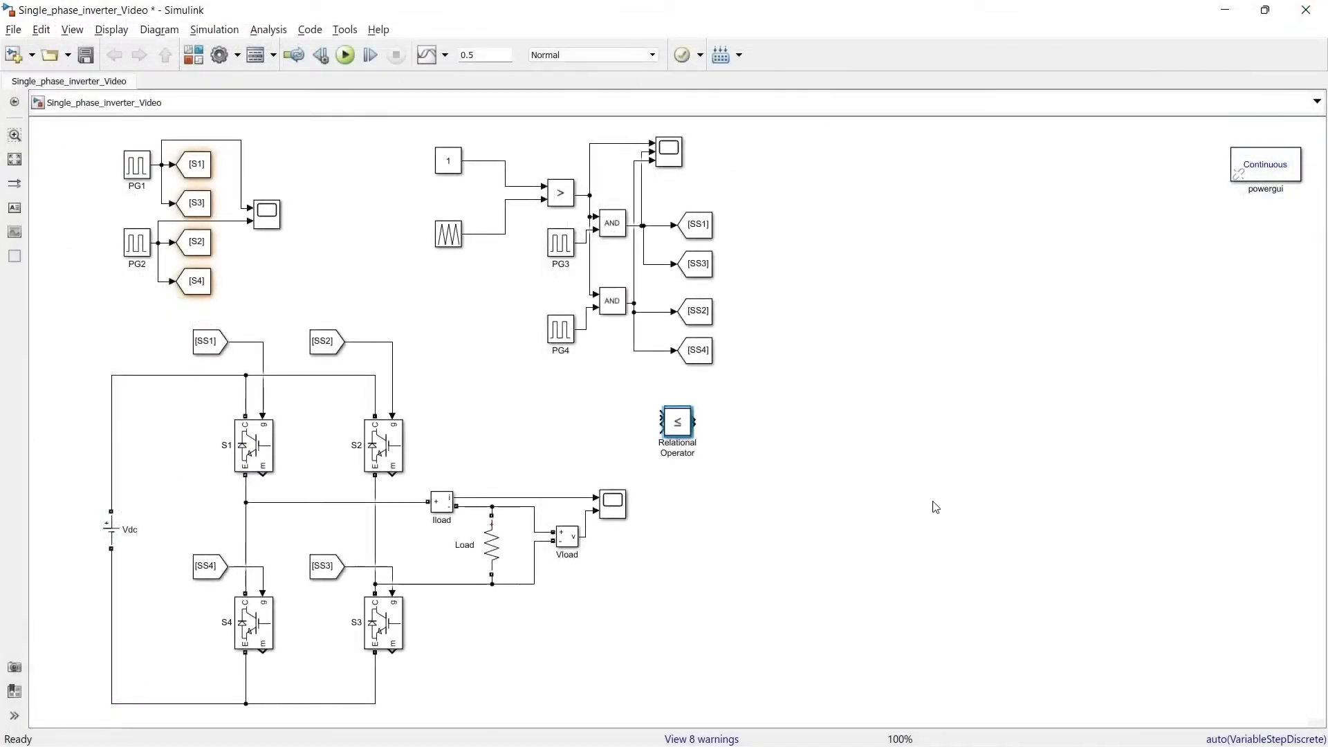
Step: Lay out the sine, triangle, comparator and scope blocks beside the AND gating circuit, with the comparator feeding Goto tags SSS1 and SSS3
{"action": "left_click_drag", "start_coordinate": [640, 389], "coordinate": [732, 477]}
{"action": "left_click_drag", "start_coordinate": [680, 427], "coordinate": [999, 328]}
{"action": "left_click", "coordinate": [908, 446]}
{"action": "mouse_move", "coordinate": [1007, 386]}
{"action": "left_mouse_down"}
{"action": "mouse_move", "coordinate": [907, 372]}
{"action": "mouse_move", "coordinate": [967, 458]}
{"action": "mouse_move", "coordinate": [1010, 388]}
{"action": "mouse_move", "coordinate": [1020, 396]}
{"action": "left_mouse_up"}
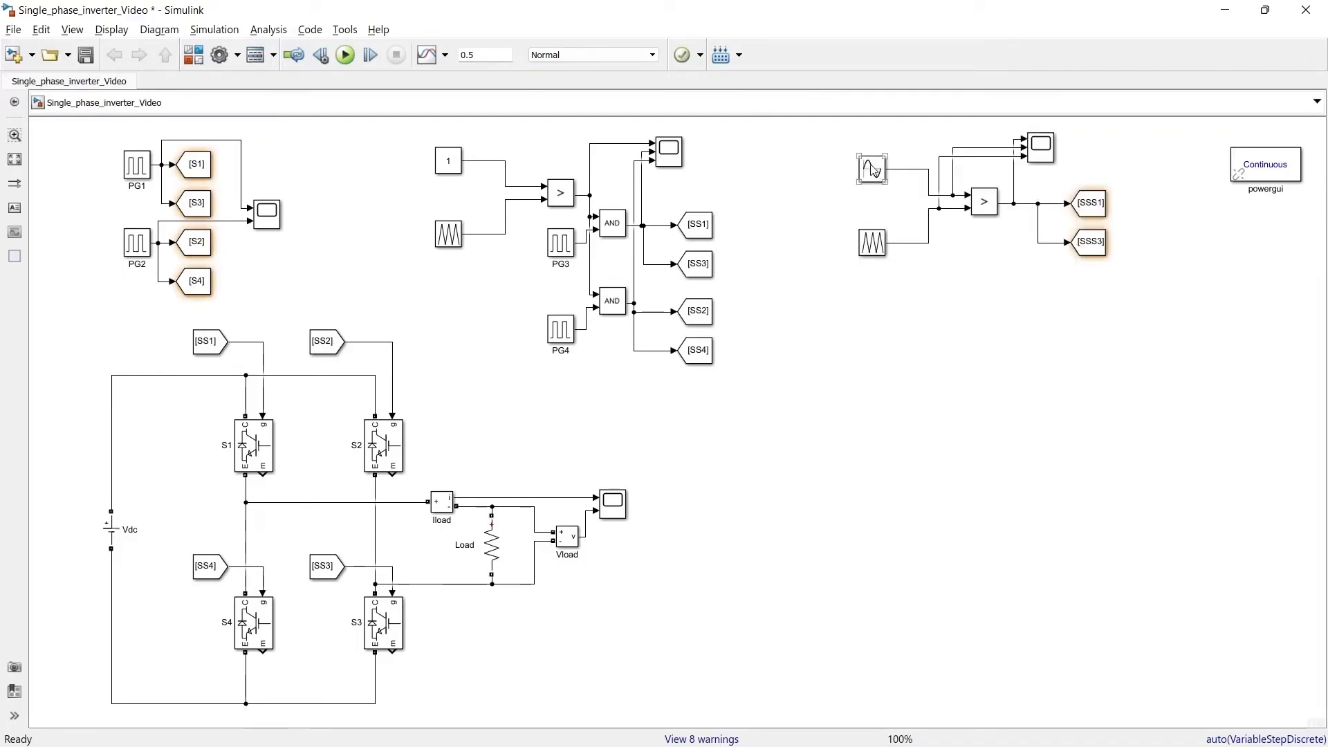
Step: Review the Sine Wave's amplitude, frequency and phase settings and the new Repeating Sequence's time and output values
{"action": "double_click", "coordinate": [872, 172]}
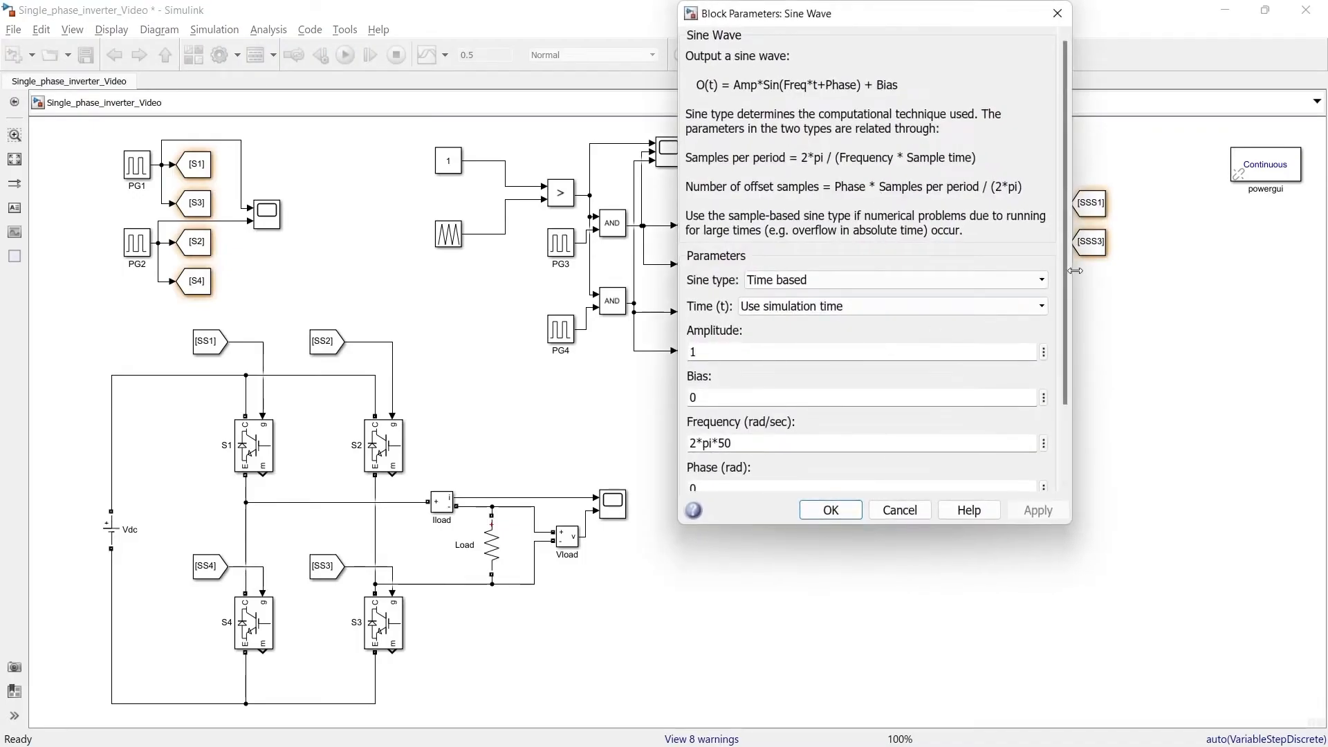
{"action": "scroll", "coordinate": [801, 384], "scroll_direction": "down", "scroll_amount": 3}
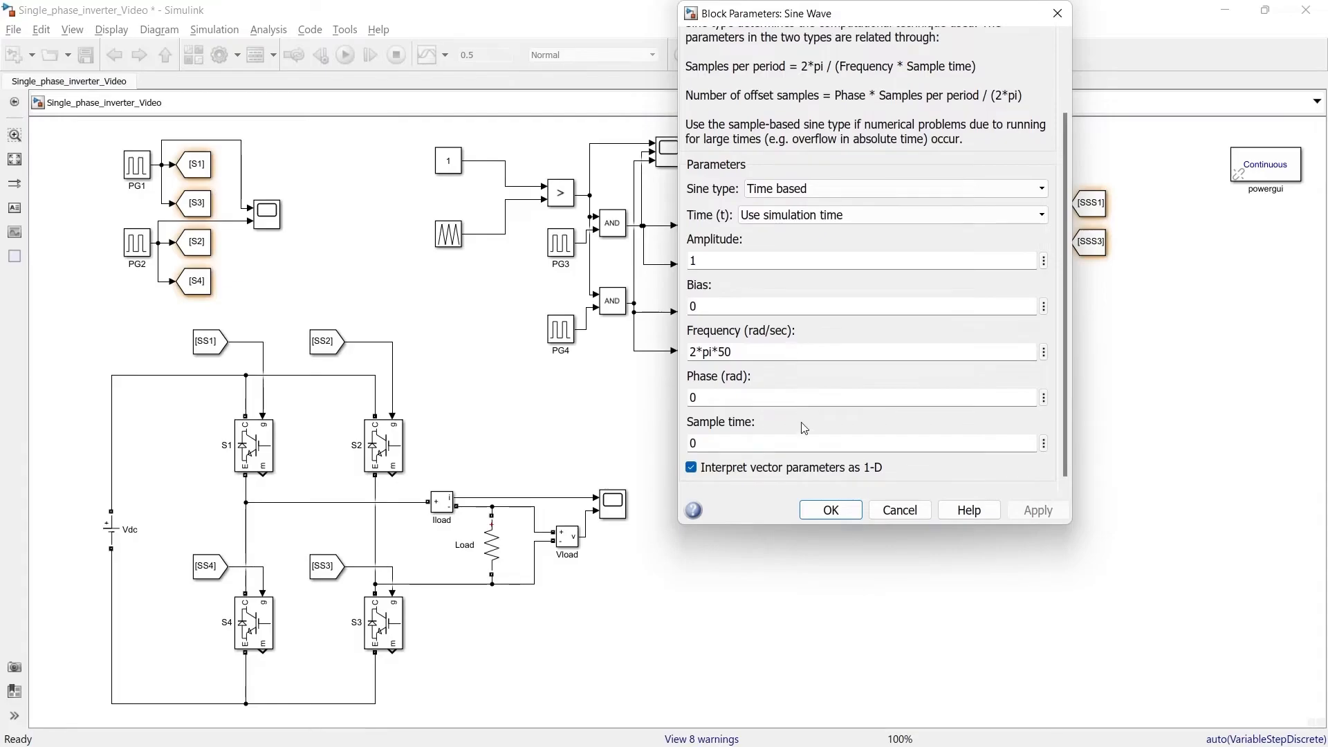
{"action": "left_click", "coordinate": [830, 511]}
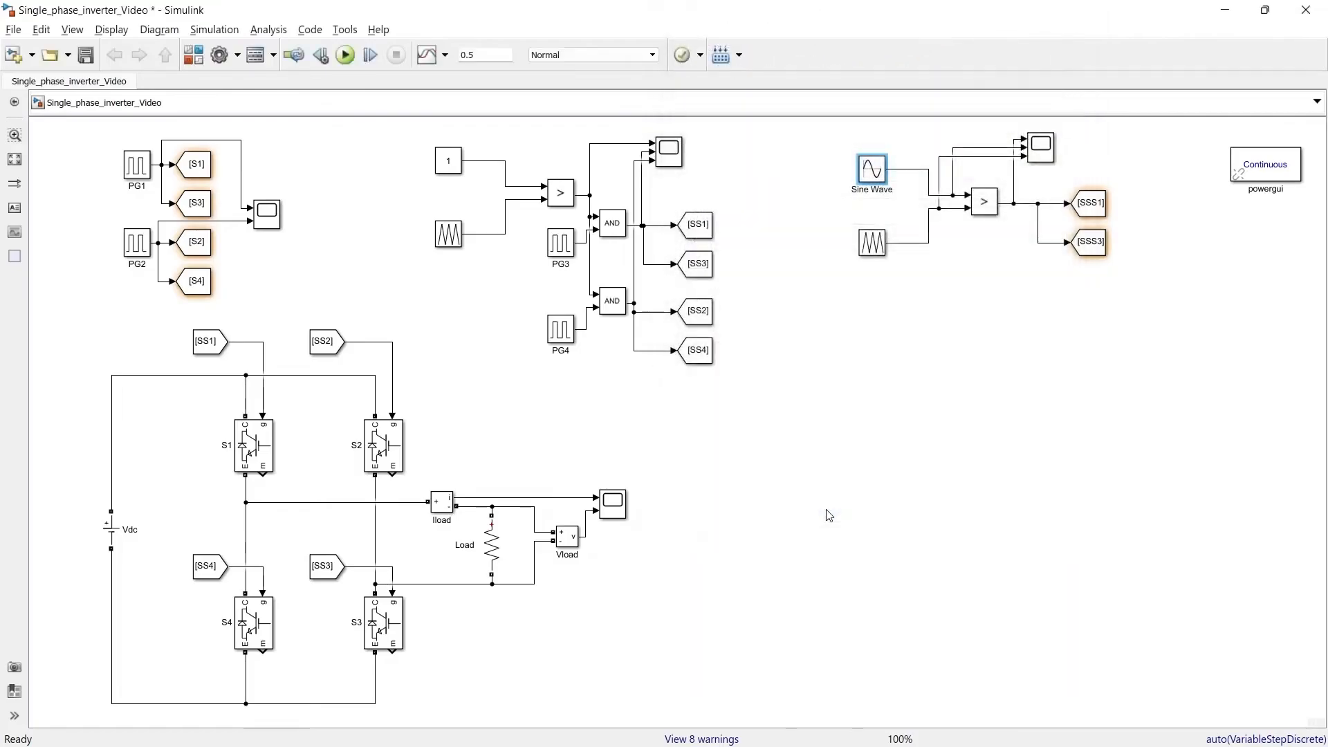
{"action": "double_click", "coordinate": [873, 246]}
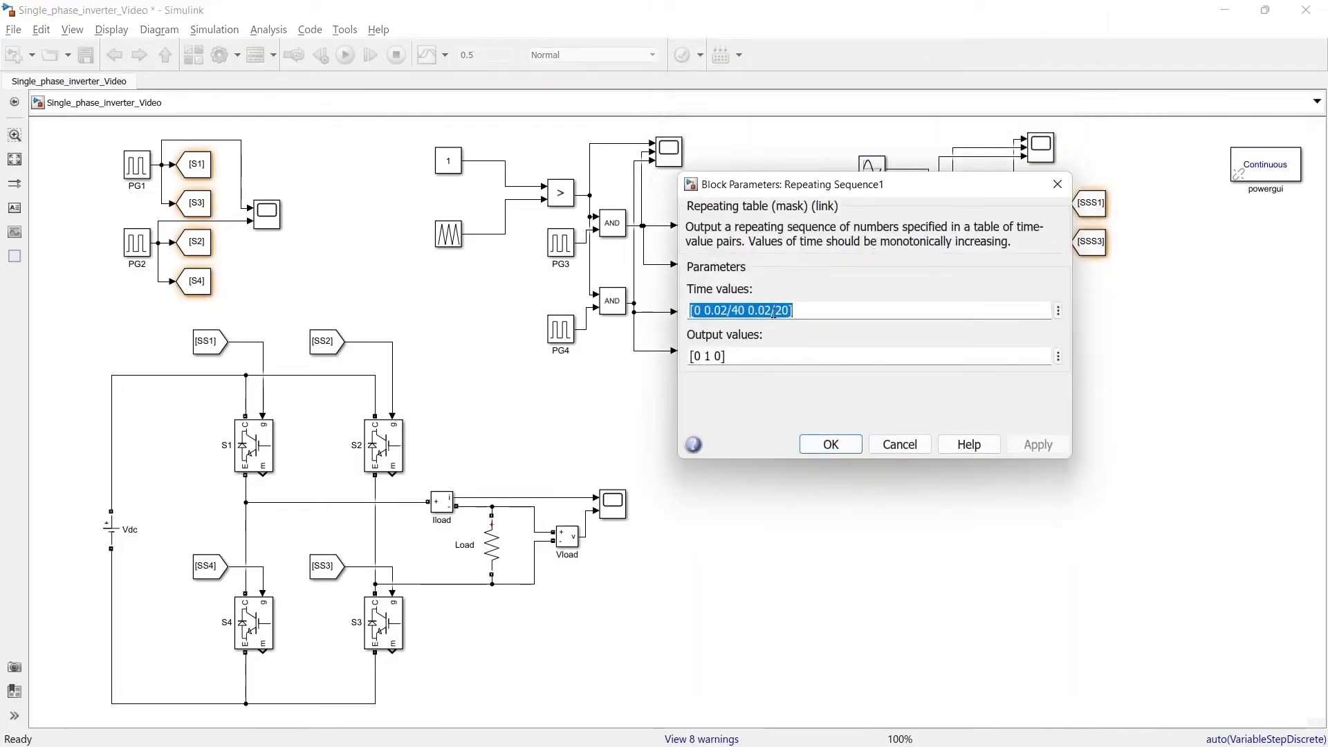
{"action": "left_click", "coordinate": [1058, 184]}
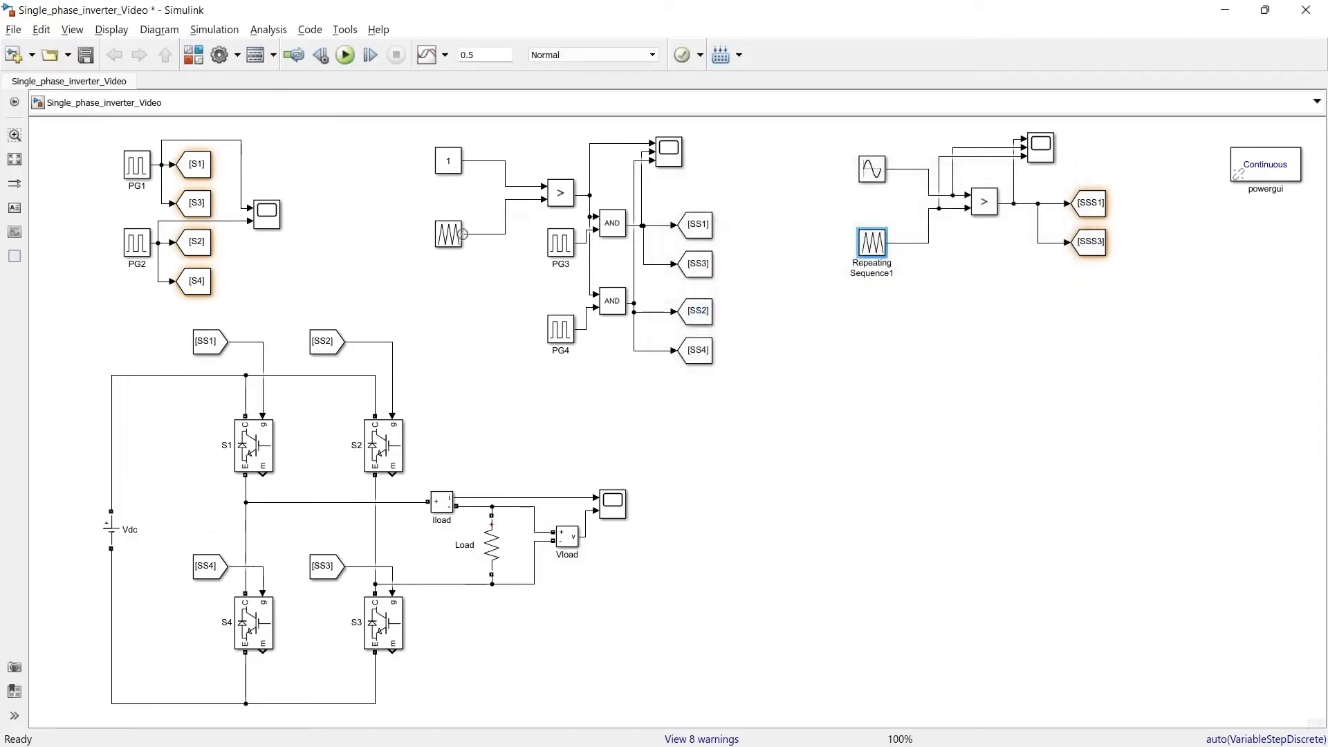
{"action": "left_click", "coordinate": [960, 306]}
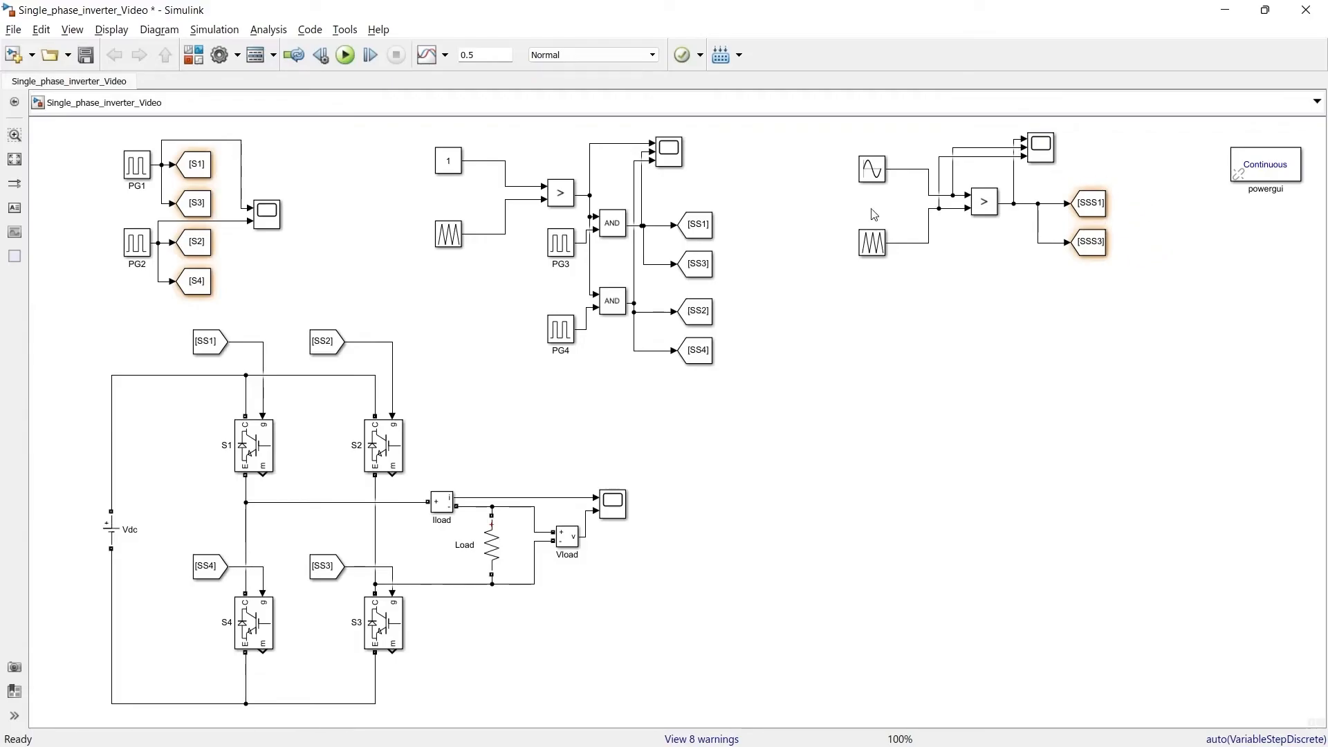
Step: Duplicate the whole sine-triangle comparison circuit, including its scope and Goto tags, directly below the original
{"action": "left_click", "coordinate": [994, 199]}
{"action": "left_click_drag", "start_coordinate": [828, 142], "coordinate": [1147, 296]}
{"action": "left_click_drag", "start_coordinate": [876, 256], "coordinate": [876, 416]}
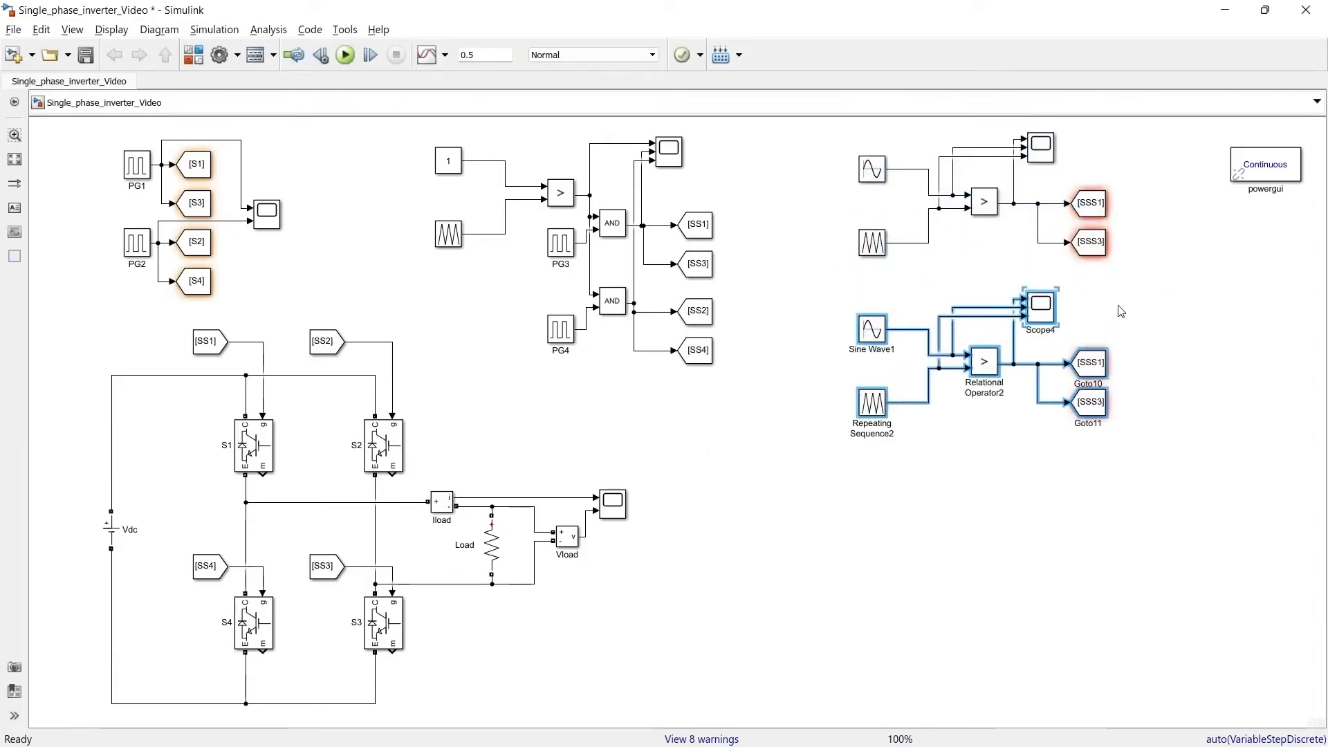
Step: Set the phase of the copied sine wave to pi radians
{"action": "left_click", "coordinate": [878, 331]}
{"action": "double_click", "coordinate": [876, 331]}
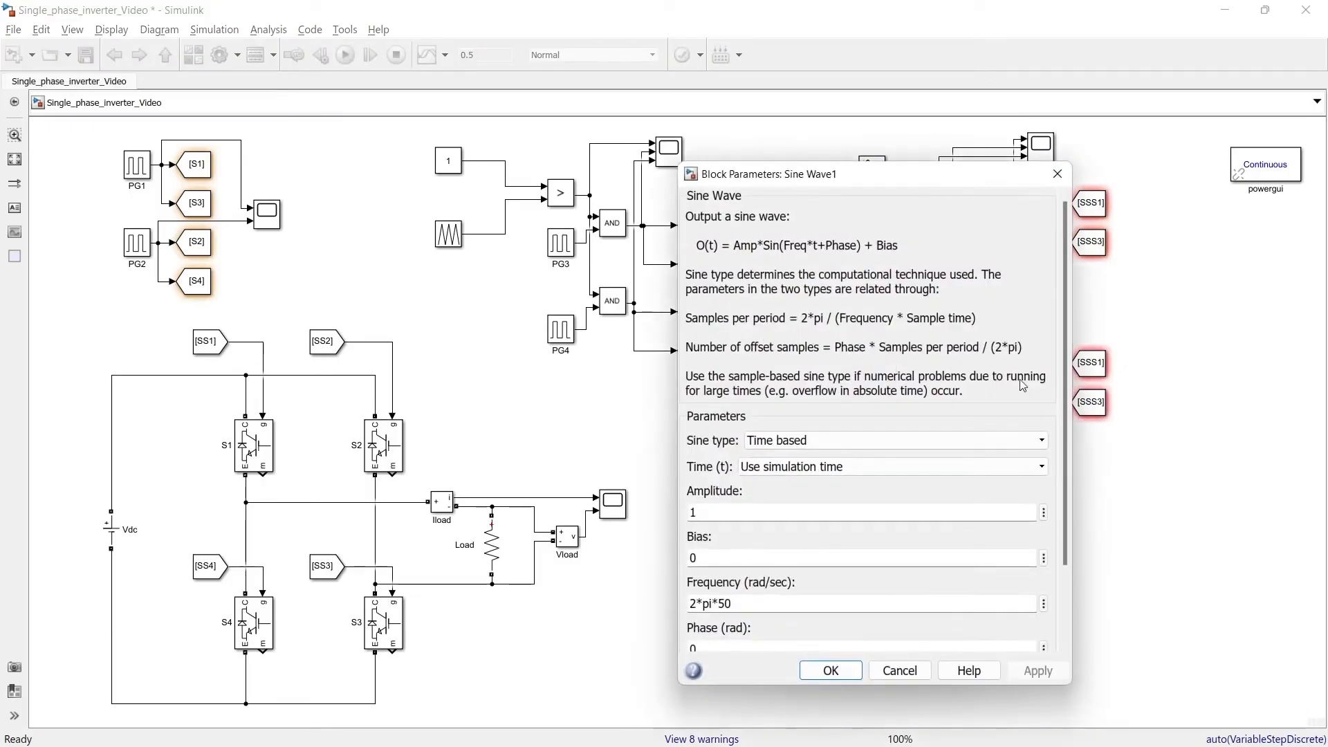
{"action": "scroll", "coordinate": [1067, 367], "scroll_direction": "down", "scroll_amount": 3}
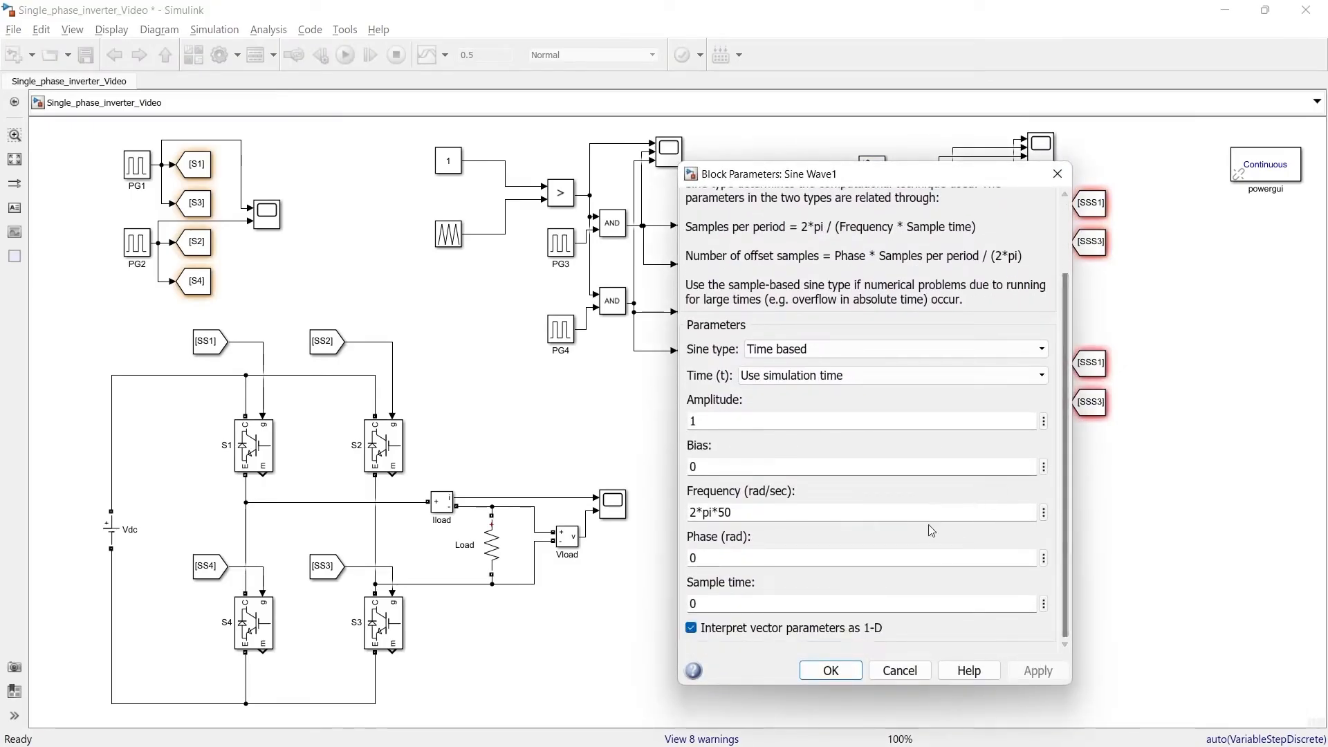
{"action": "double_click", "coordinate": [748, 557]}
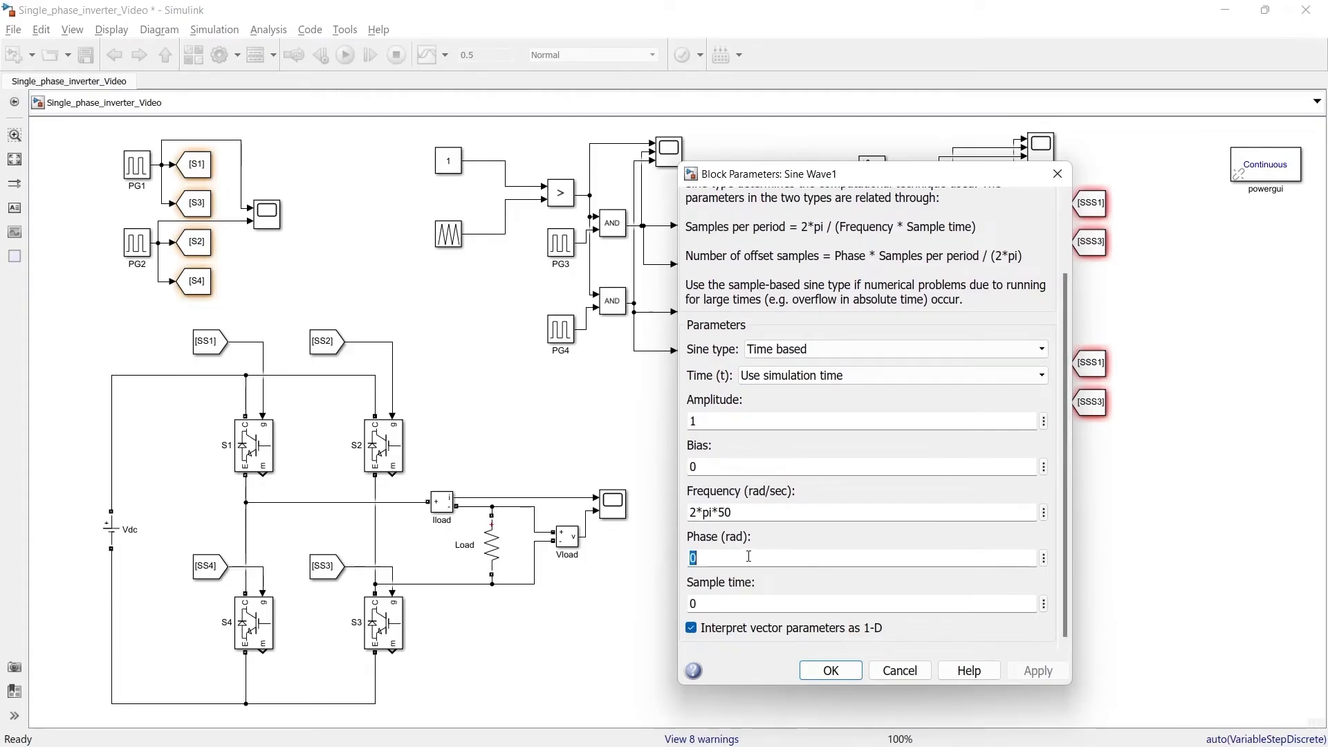
{"action": "type", "text": "pi"}
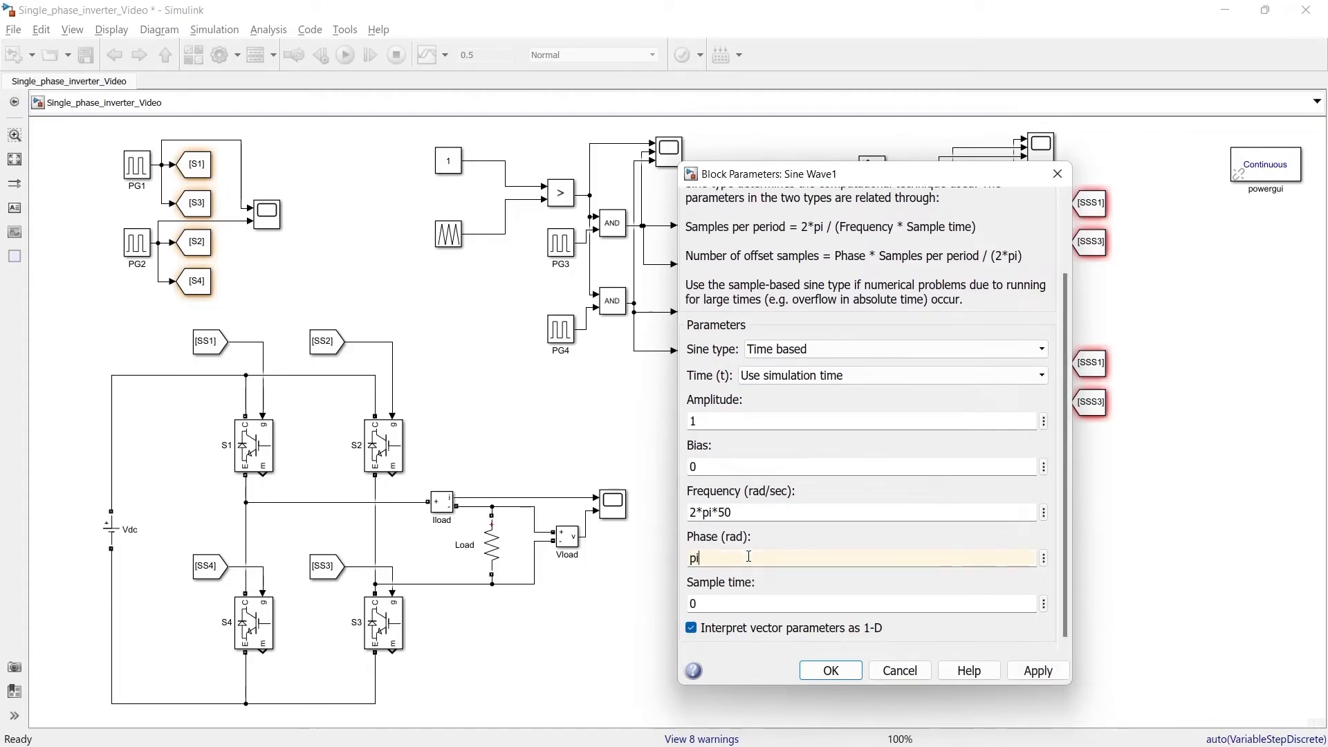
{"action": "left_click", "coordinate": [833, 671]}
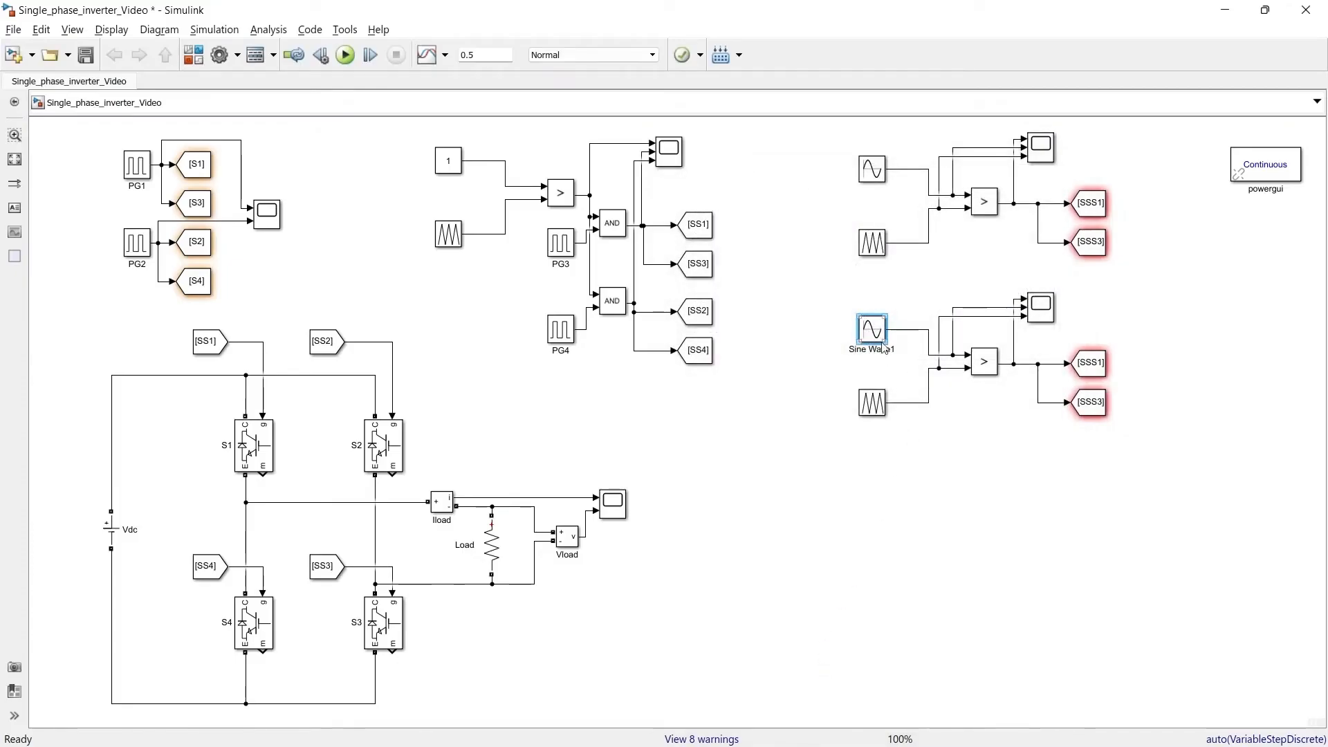
Step: Change the copied circuit's upper Goto tag to SSS2
{"action": "double_click", "coordinate": [1091, 366]}
{"action": "double_click", "coordinate": [589, 329]}
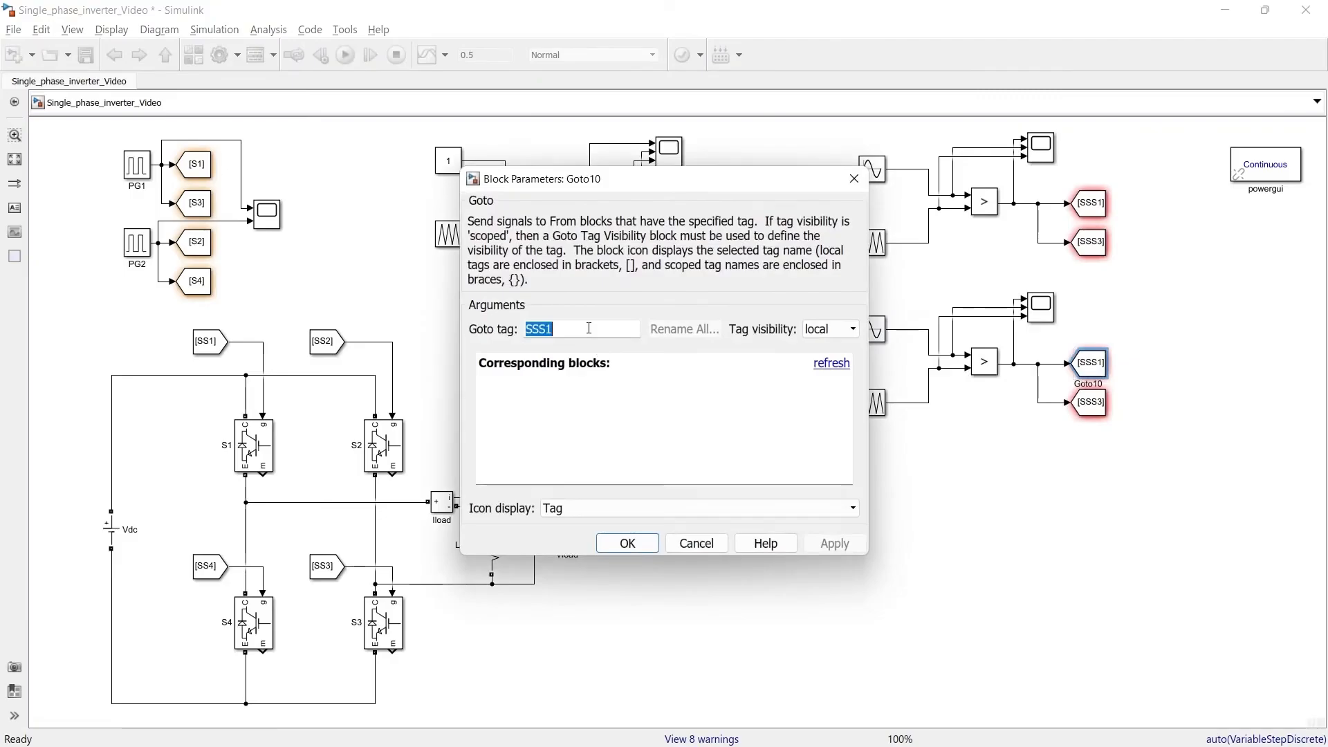
{"action": "left_click", "coordinate": [587, 328]}
{"action": "key", "text": "BackSpace"}
{"action": "type", "text": "2"}
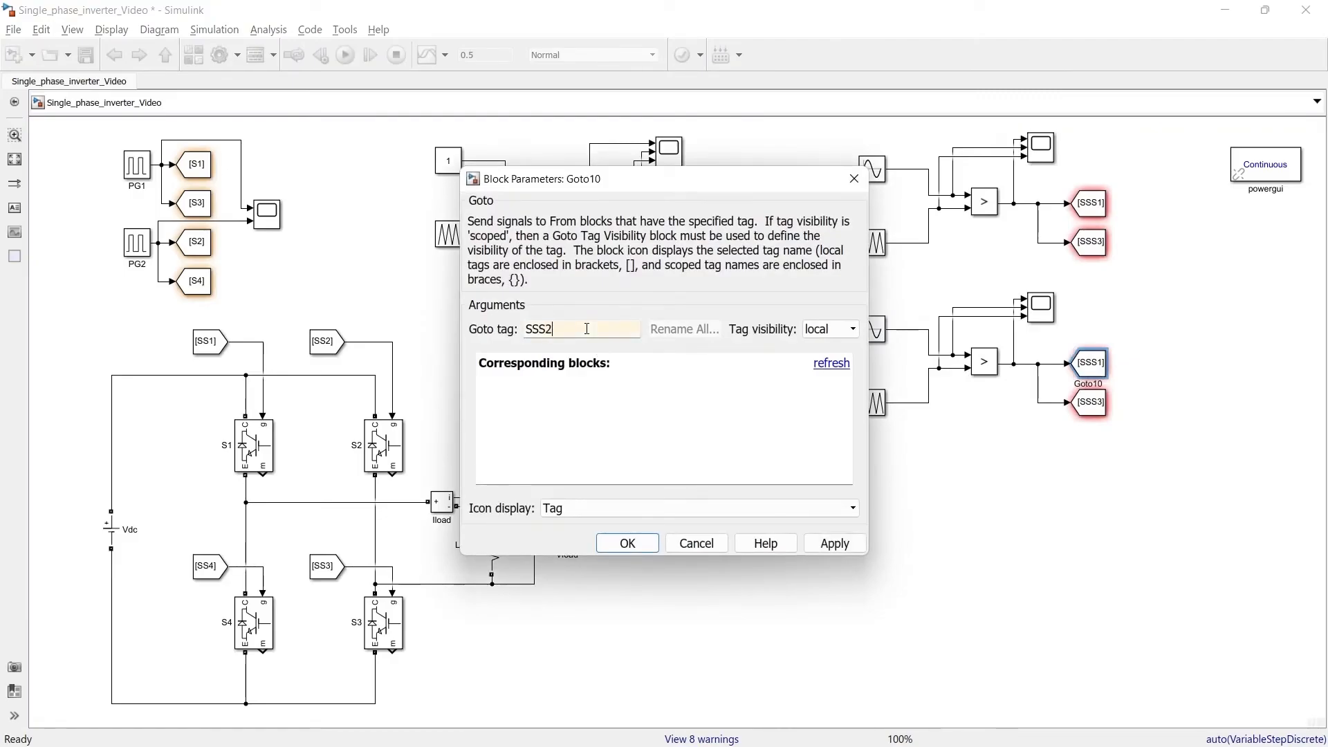
{"action": "key", "text": "Return"}
Step: Change the copied circuit's lower Goto tag to SSS4
{"action": "double_click", "coordinate": [1100, 403]}
{"action": "double_click", "coordinate": [588, 329]}
{"action": "left_click", "coordinate": [587, 329]}
{"action": "key", "text": "BackSpace"}
{"action": "type", "text": "4"}
{"action": "left_click", "coordinate": [627, 543]}
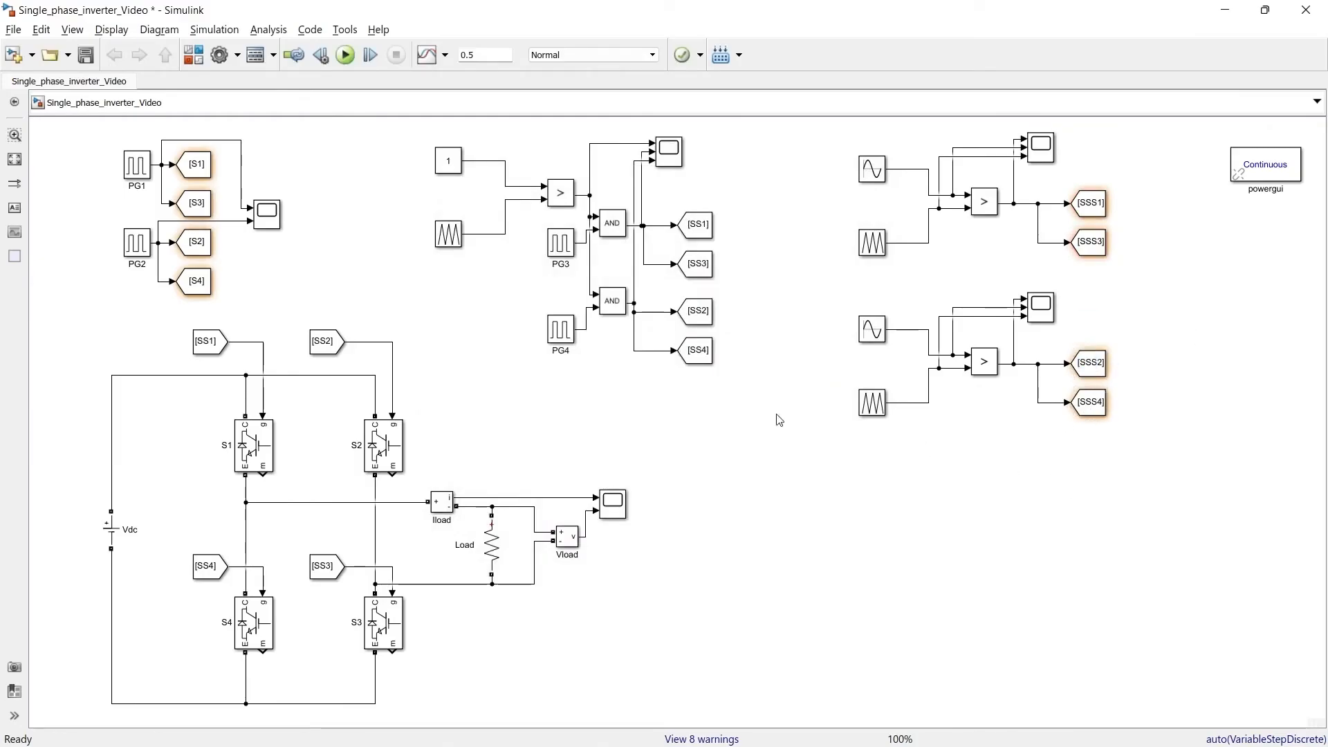
Step: Change the From tags feeding the gates of S1, S2, S3 and S4 to SSS1, SSS2, SSS3 and SSS4 respectively
{"action": "double_click", "coordinate": [219, 350]}
{"action": "left_click", "coordinate": [366, 464]}
{"action": "type", "text": "S"}
{"action": "left_click", "coordinate": [430, 589]}
{"action": "double_click", "coordinate": [327, 343]}
{"action": "left_click", "coordinate": [515, 462]}
{"action": "type", "text": "S"}
{"action": "left_click", "coordinate": [575, 587]}
{"action": "double_click", "coordinate": [327, 567]}
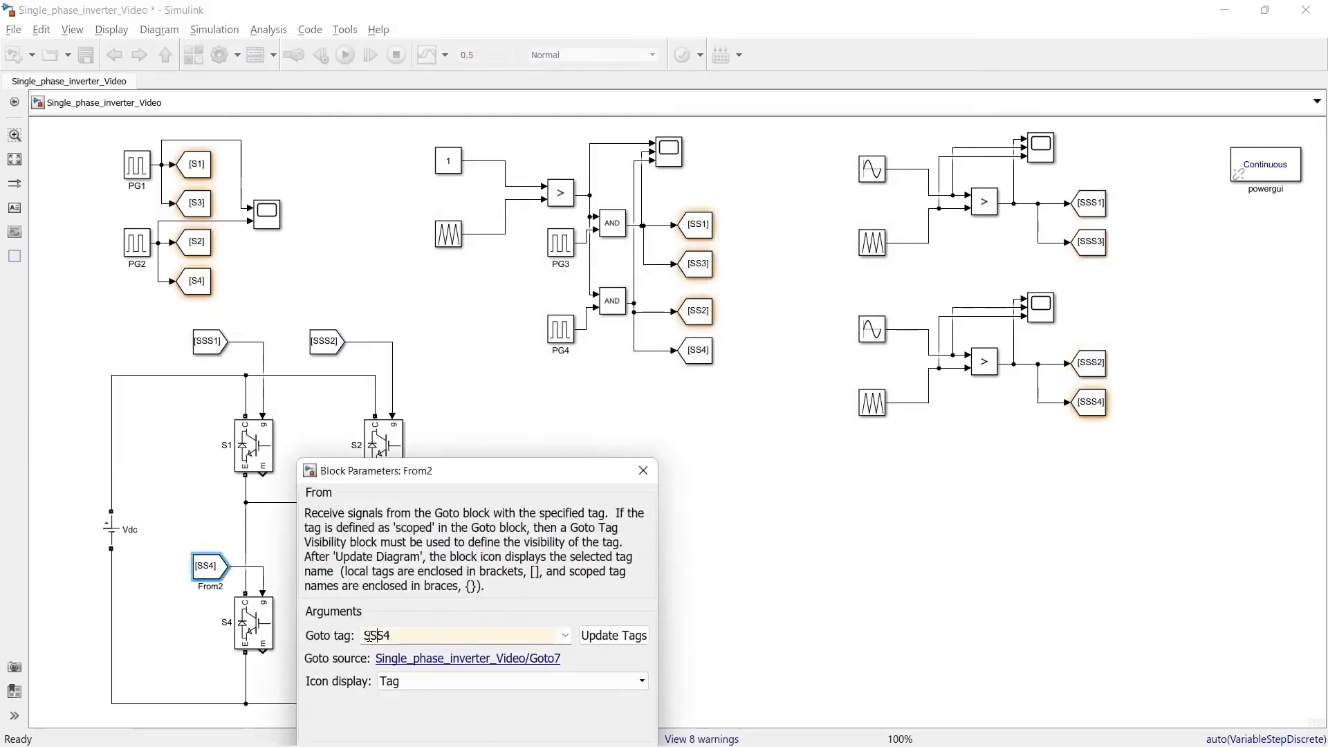
{"action": "key", "text": "Return"}
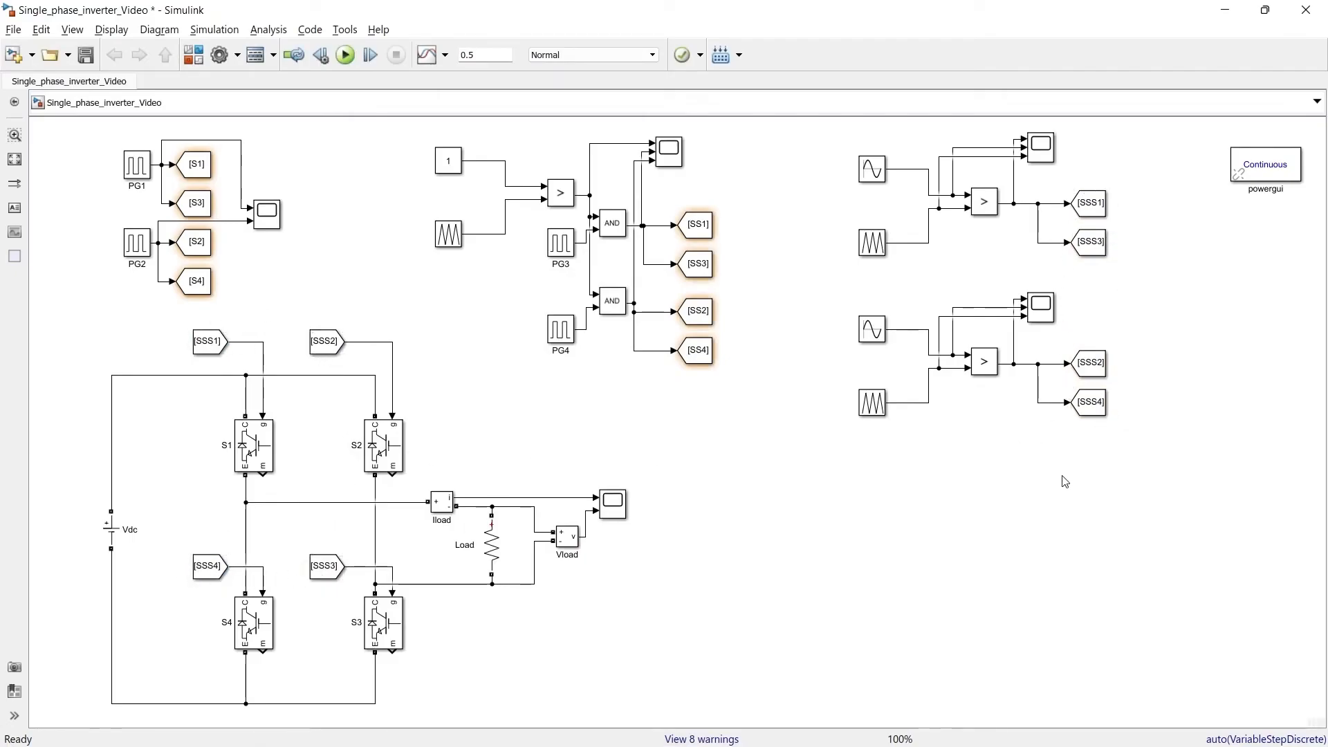
Step: Run the simulation and examine the first cycle of the pulse, sine and triangle waveforms in the original sine-triangle circuit's scope
{"action": "left_click", "coordinate": [345, 56]}
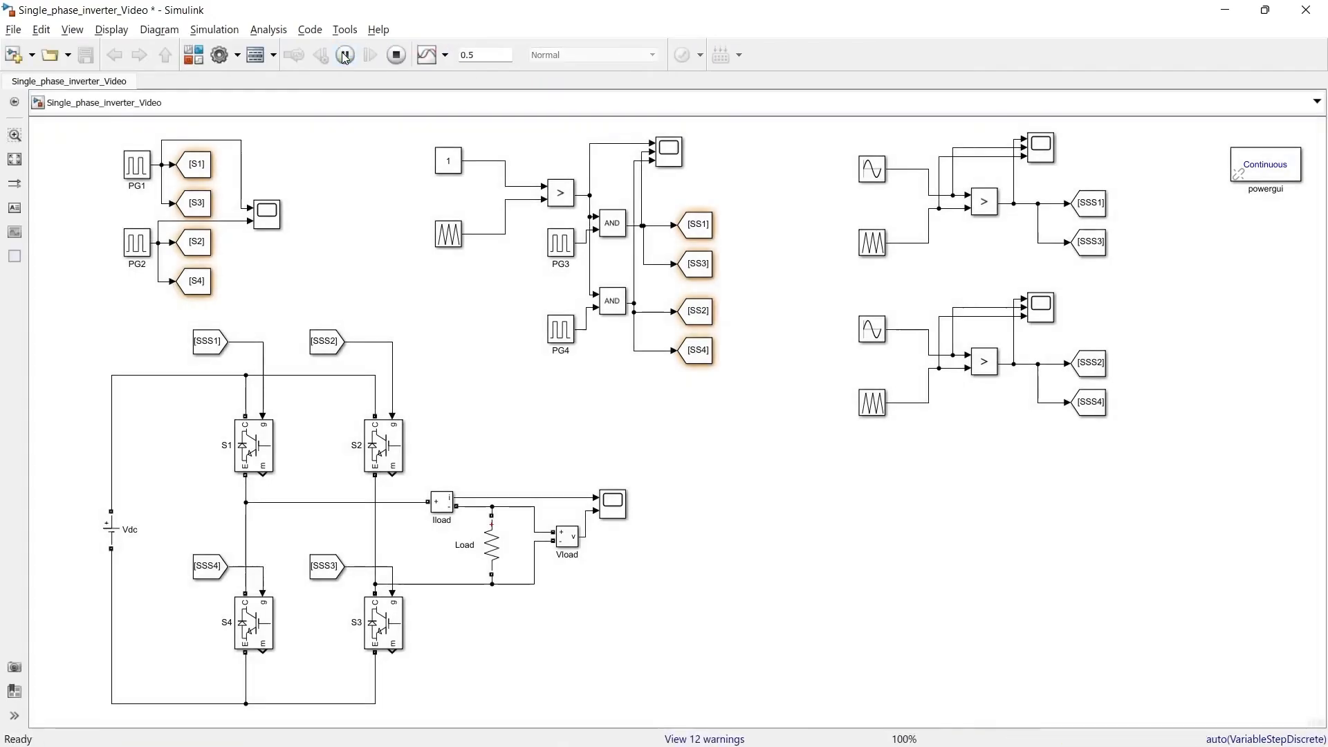
{"action": "left_click", "coordinate": [1041, 152]}
{"action": "double_click", "coordinate": [1041, 152]}
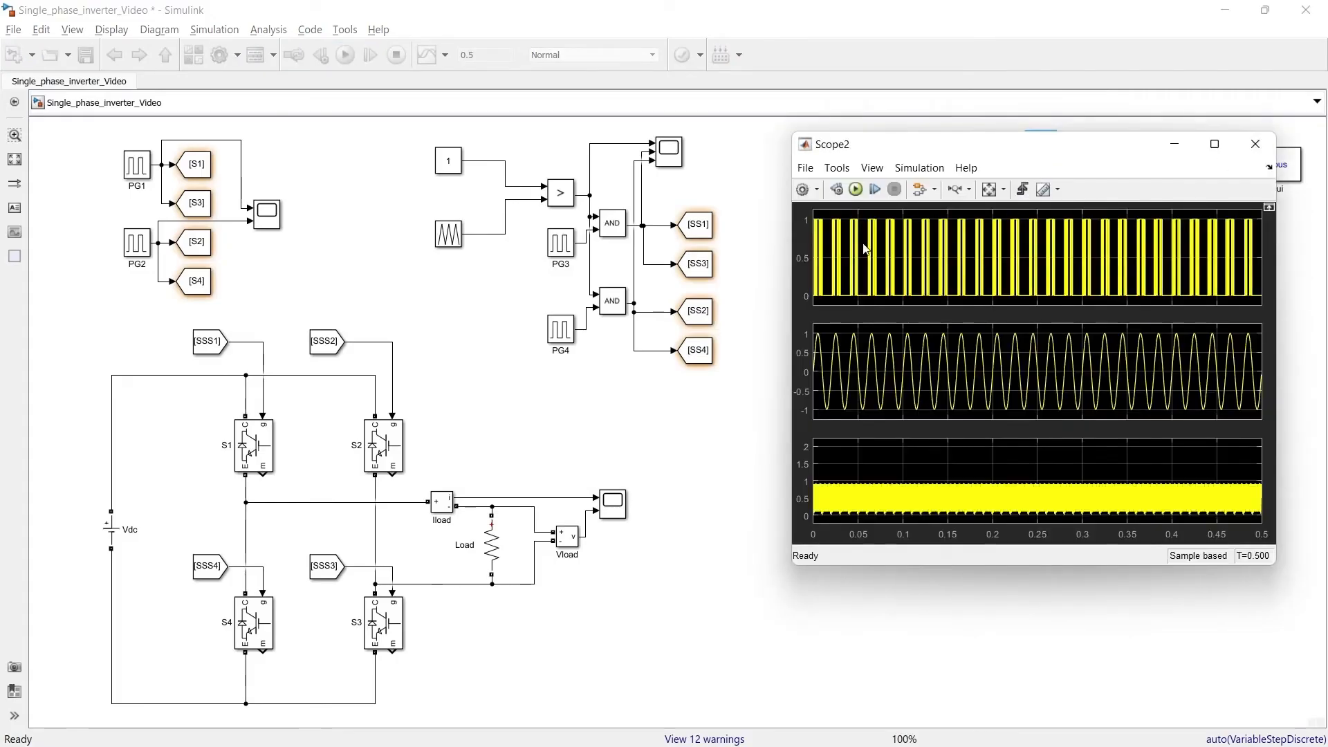
{"action": "left_click", "coordinate": [1215, 144]}
{"action": "left_click", "coordinate": [164, 53]}
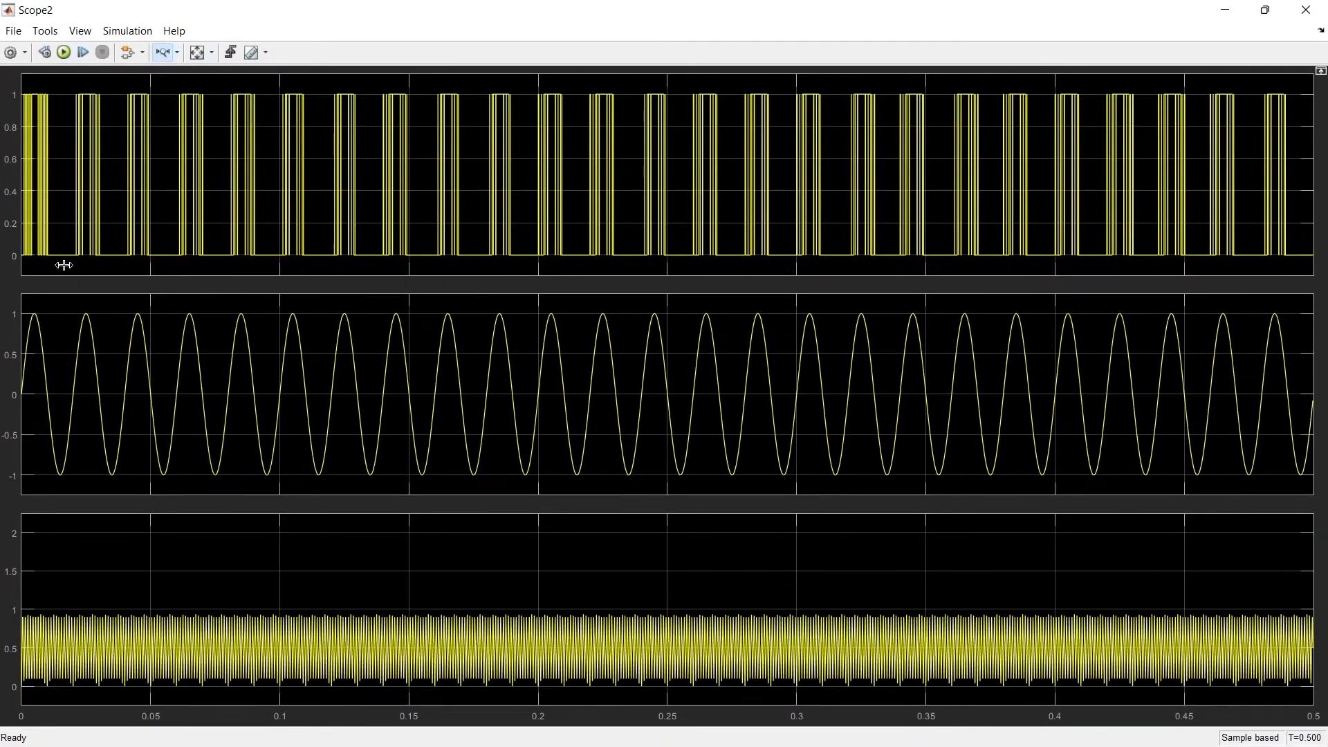
{"action": "left_click_drag", "start_coordinate": [99, 401], "coordinate": [21, 411]}
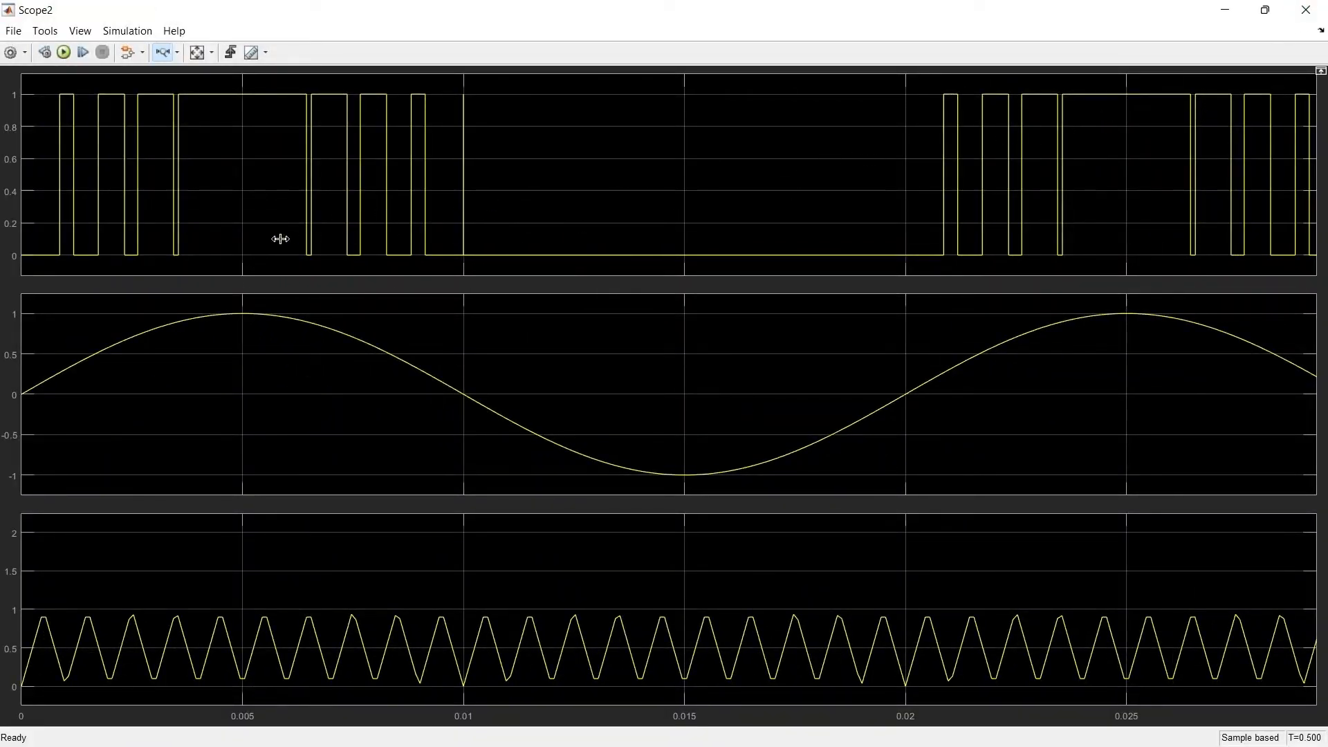
{"action": "left_click", "coordinate": [1307, 12]}
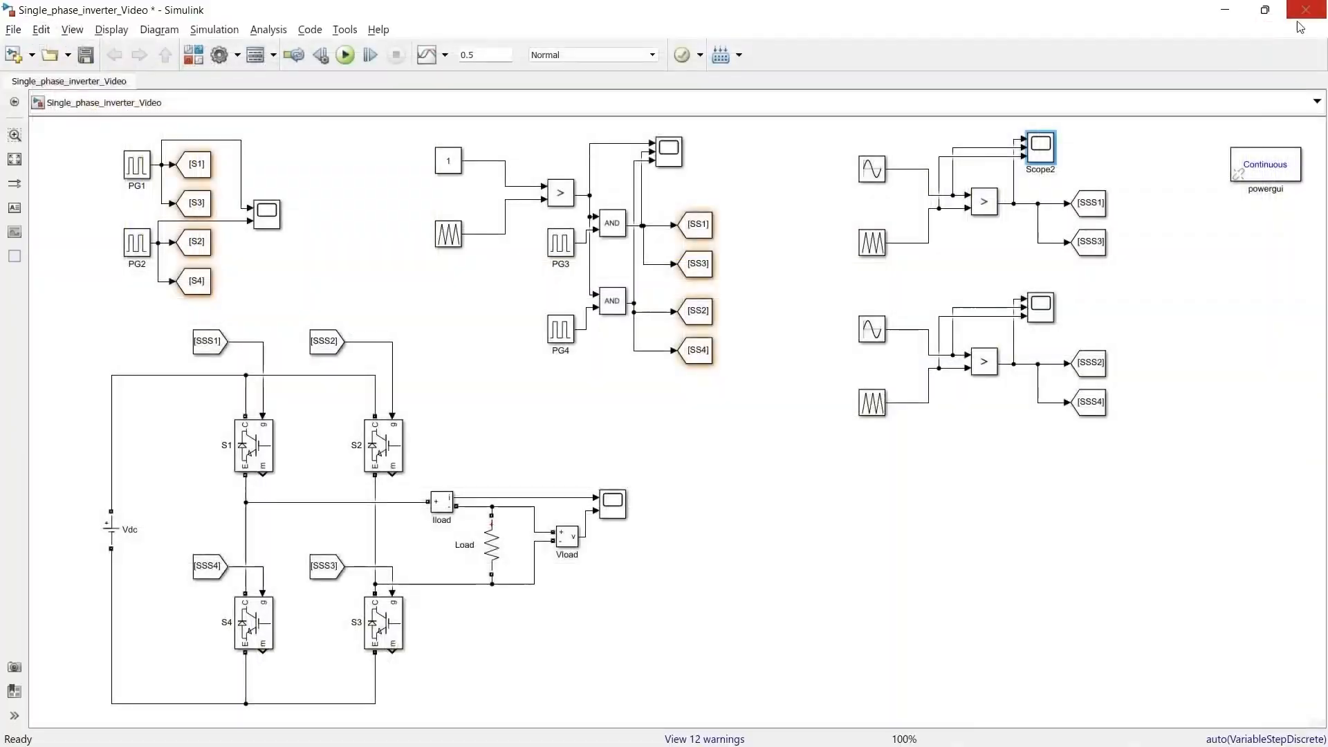
Step: Examine the first cycle of the pulse, sine and triangle waveforms in the copied sine-triangle circuit's scope
{"action": "double_click", "coordinate": [1048, 315]}
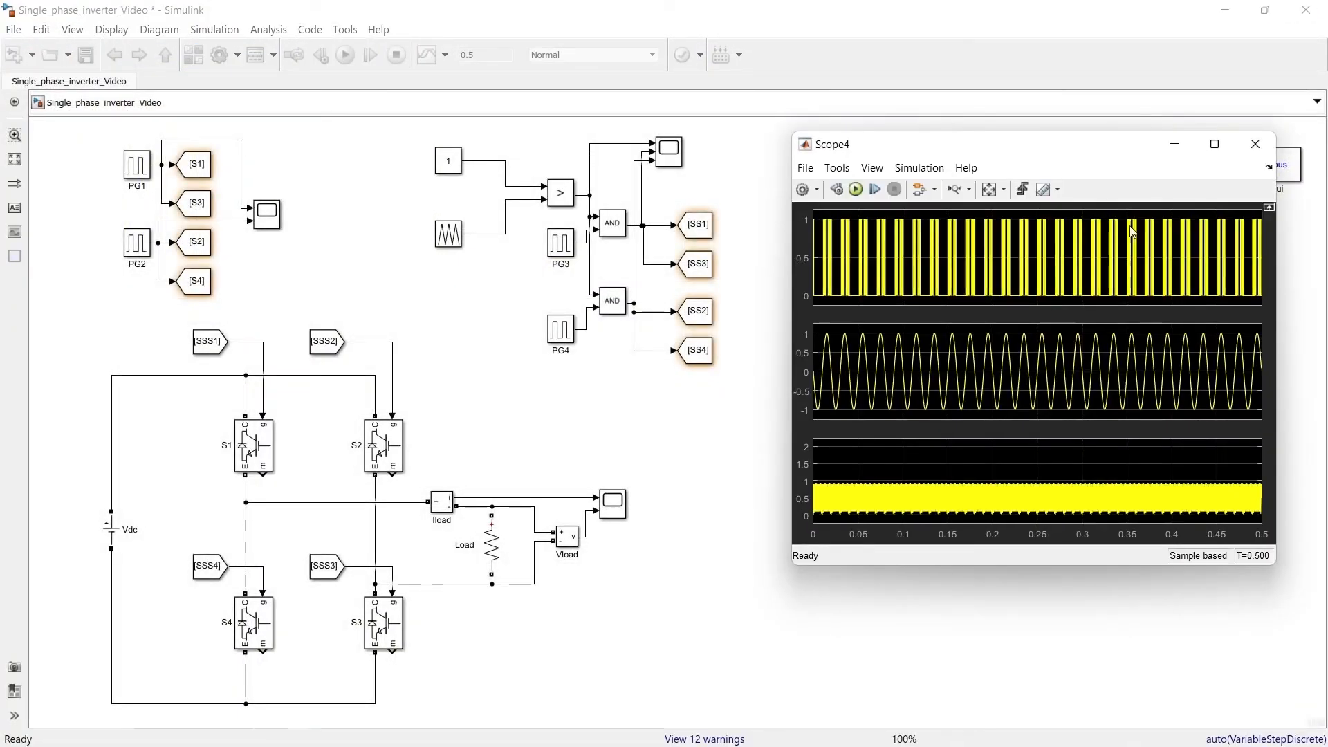
{"action": "left_click", "coordinate": [1245, 139]}
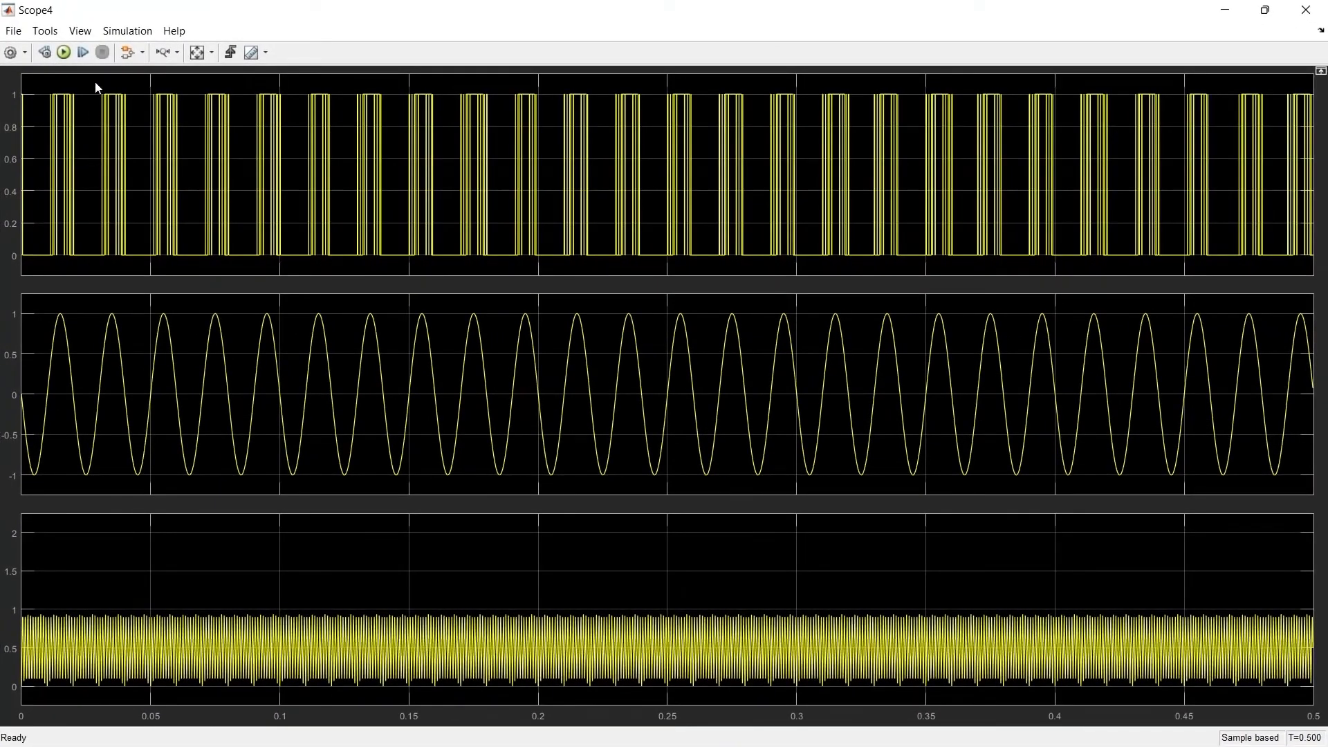
{"action": "left_click_drag", "start_coordinate": [83, 158], "coordinate": [21, 159]}
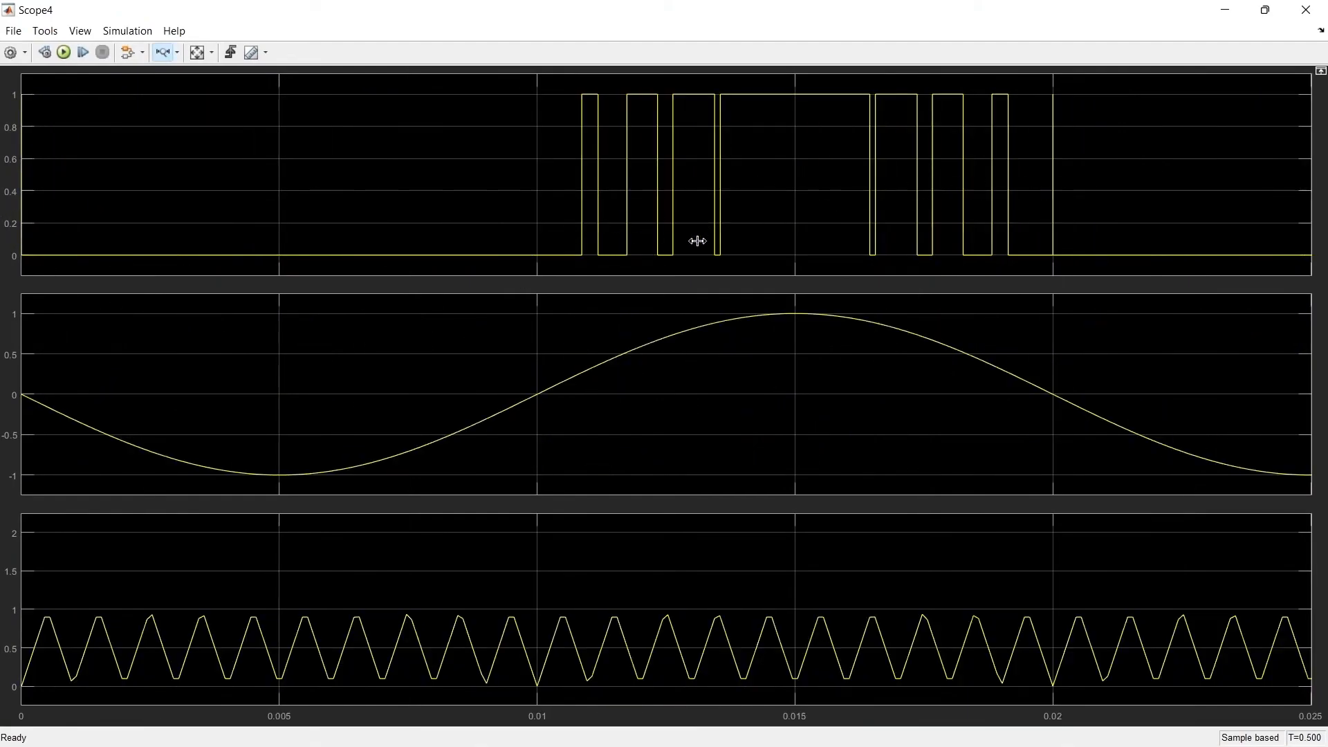
{"action": "left_click", "coordinate": [1306, 9]}
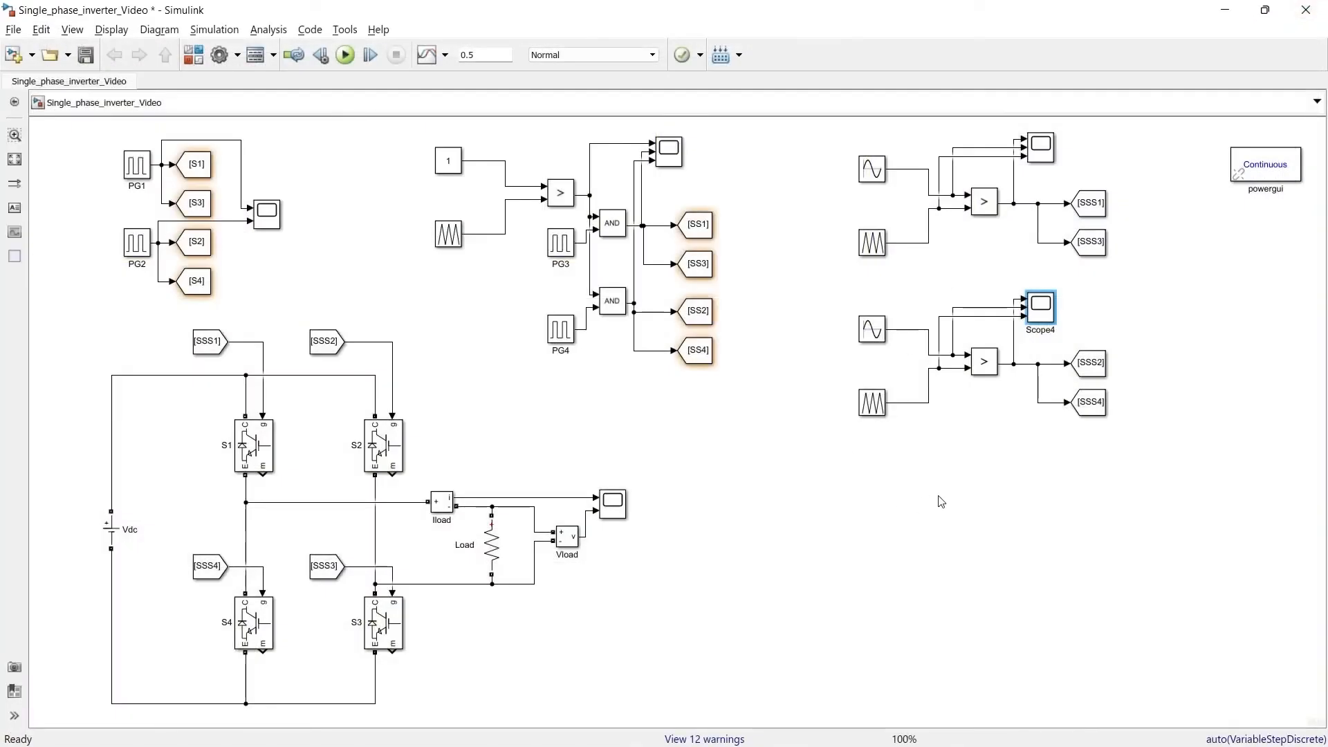
Step: Examine the first cycle of the load current and load voltage waveforms in the inverter's output scope
{"action": "left_click", "coordinate": [616, 509]}
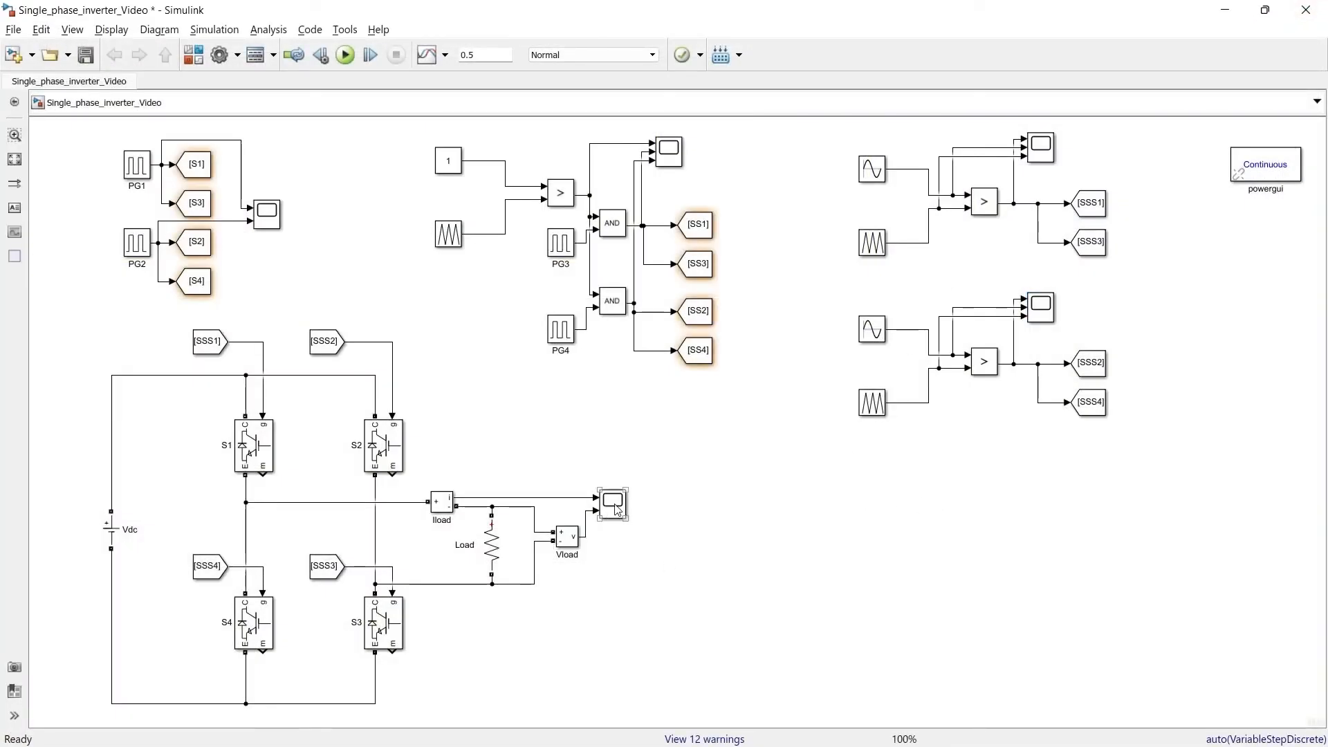
{"action": "double_click", "coordinate": [617, 509]}
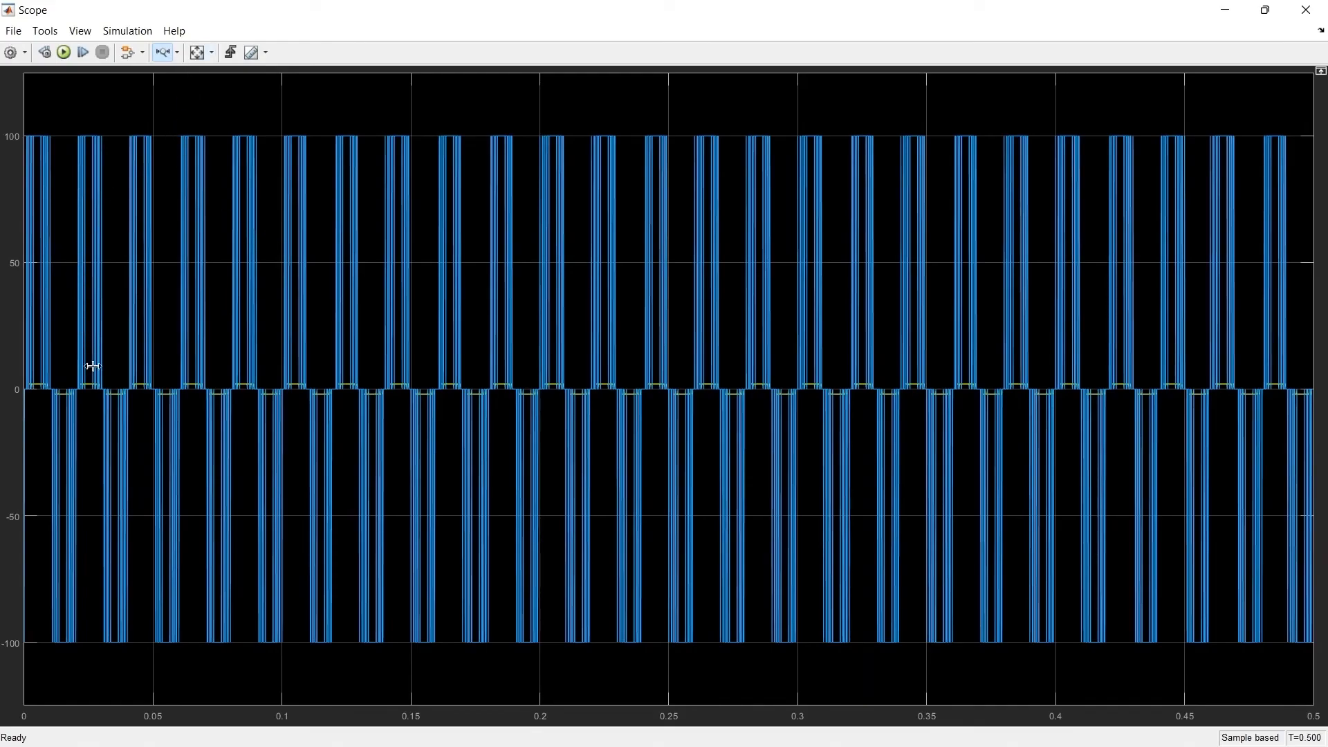
{"action": "left_click_drag", "start_coordinate": [86, 386], "coordinate": [3, 419]}
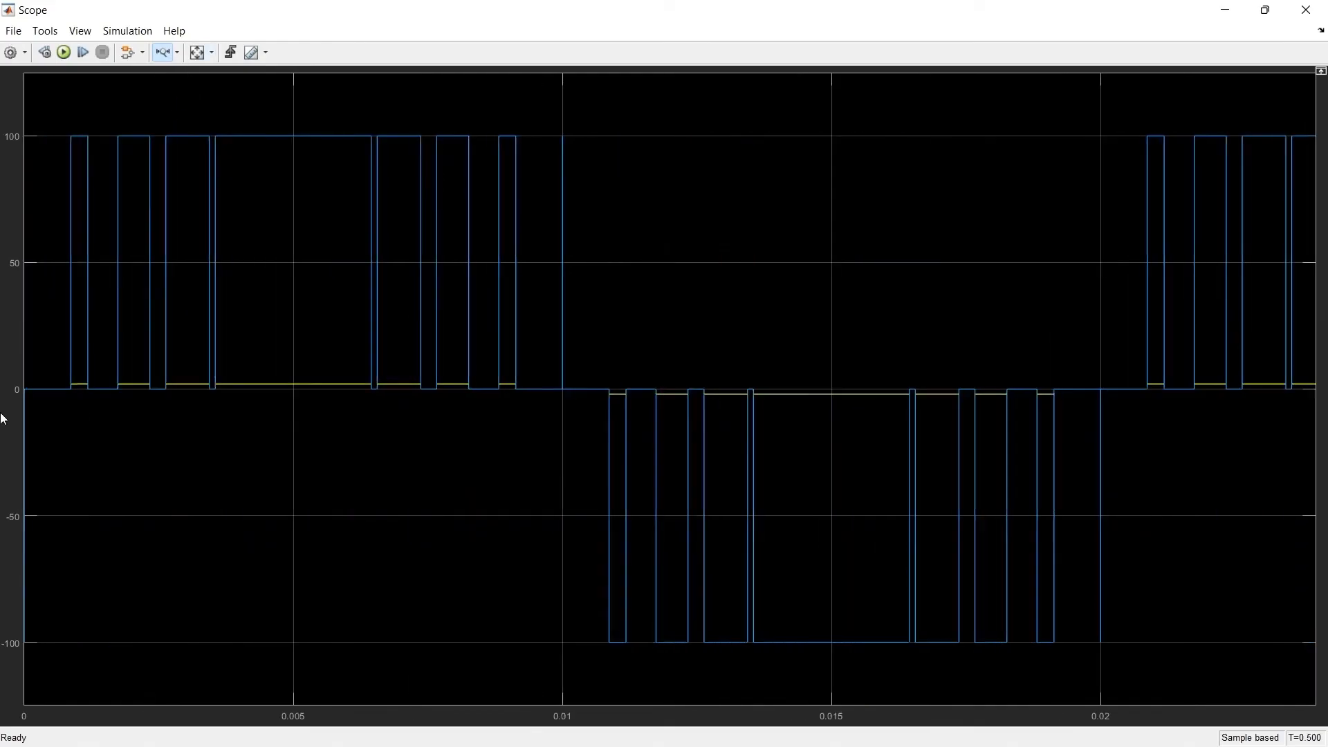